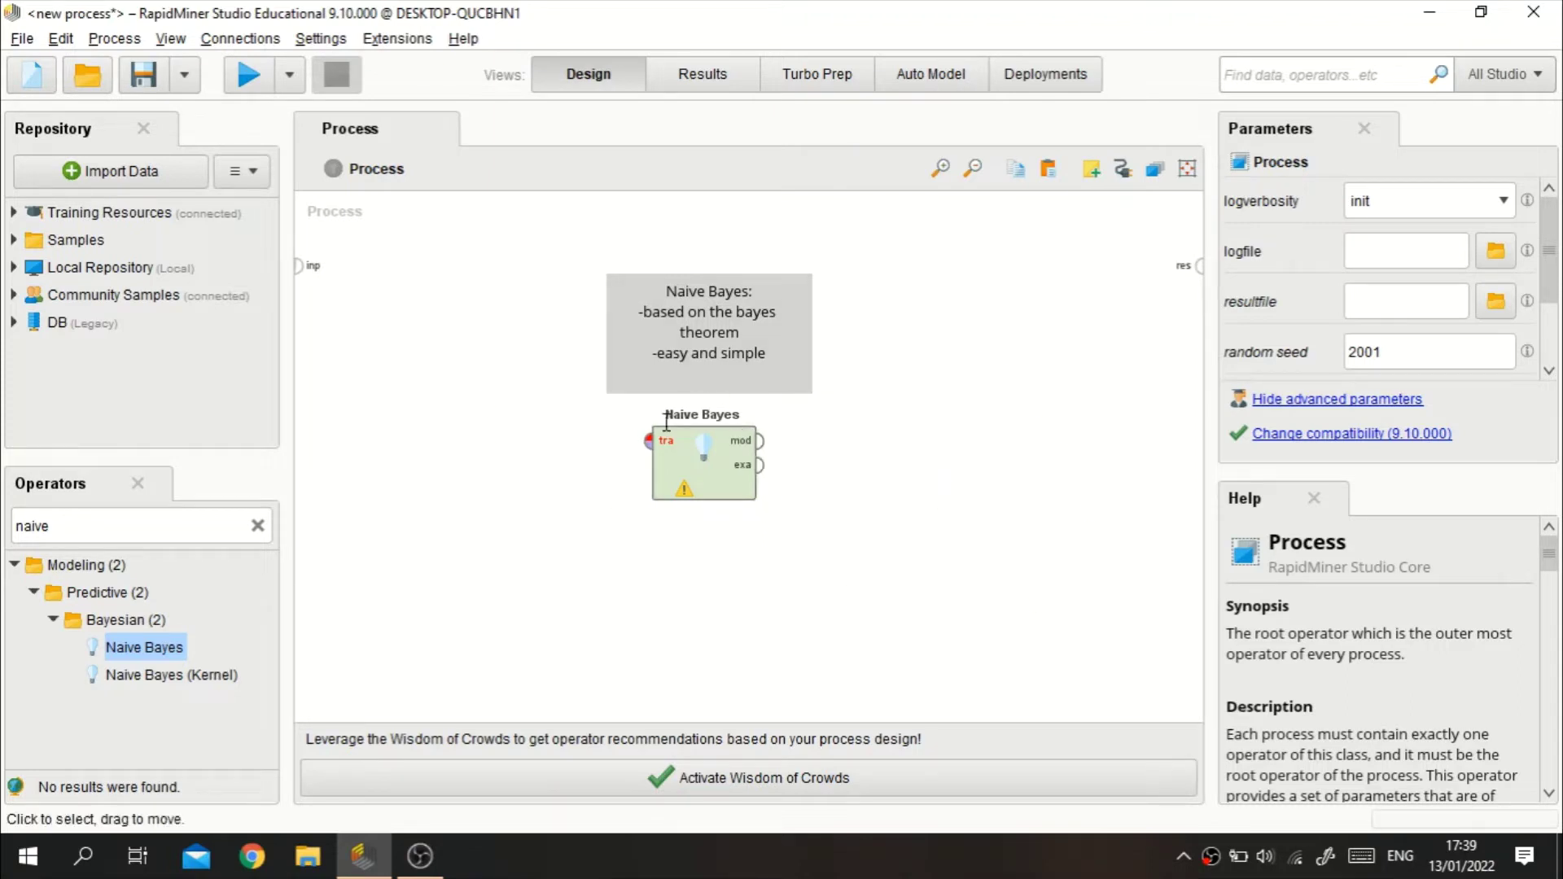
Select the Naive Bayes operator and examine its laplace correction parameter.
{"action": "left_click", "coordinate": [731, 469]}
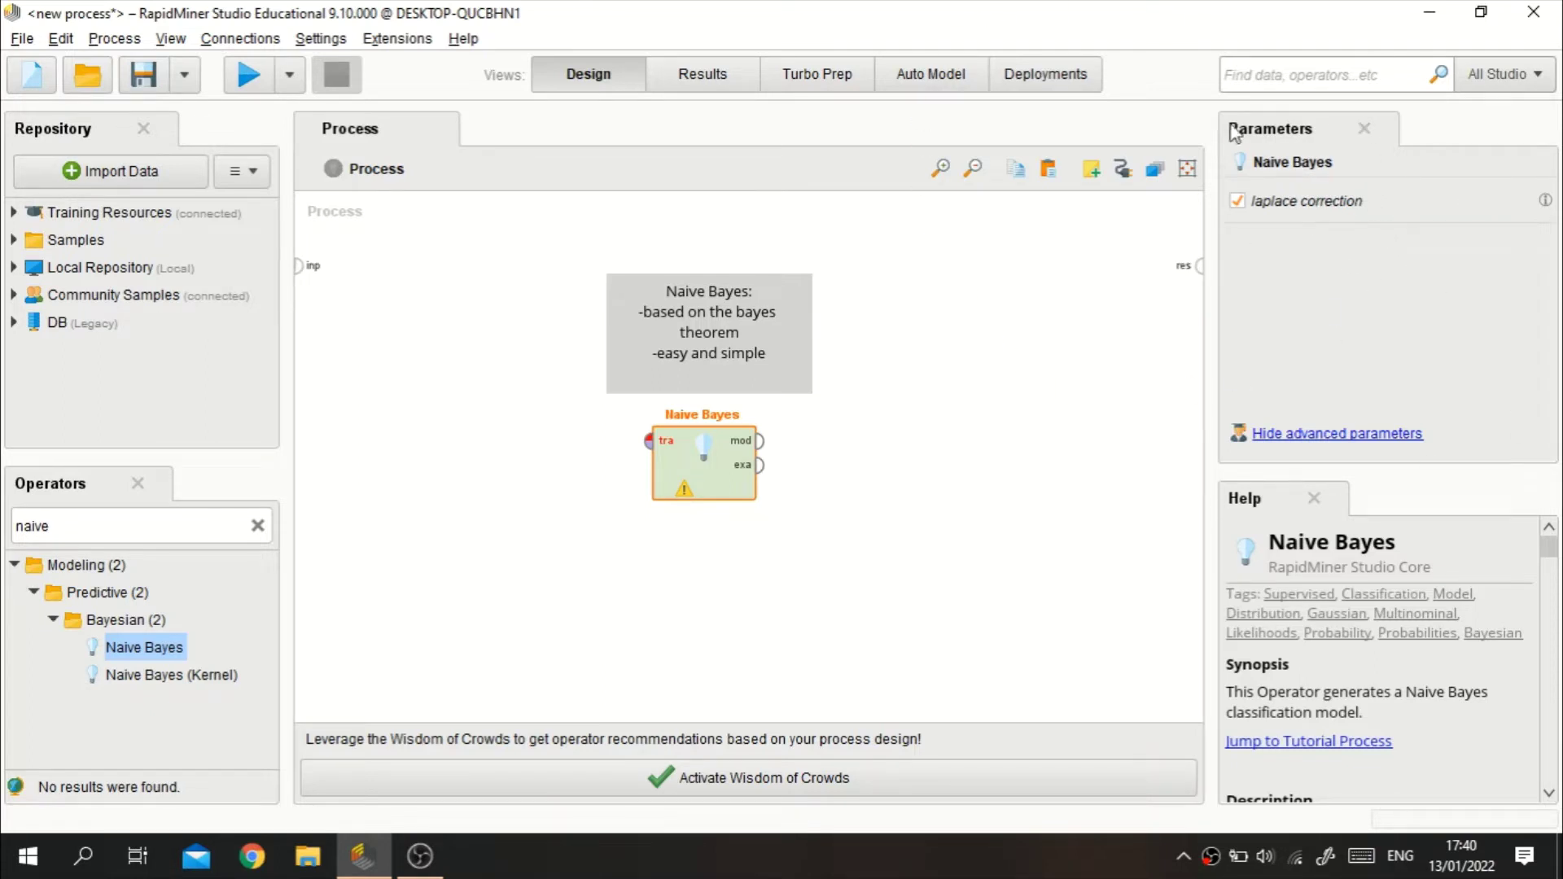
{"action": "mouse_move", "coordinate": [1549, 209]}
Find the Read CSV operator and add it to the process, level with Naive Bayes on its input side.
{"action": "left_click", "coordinate": [261, 530]}
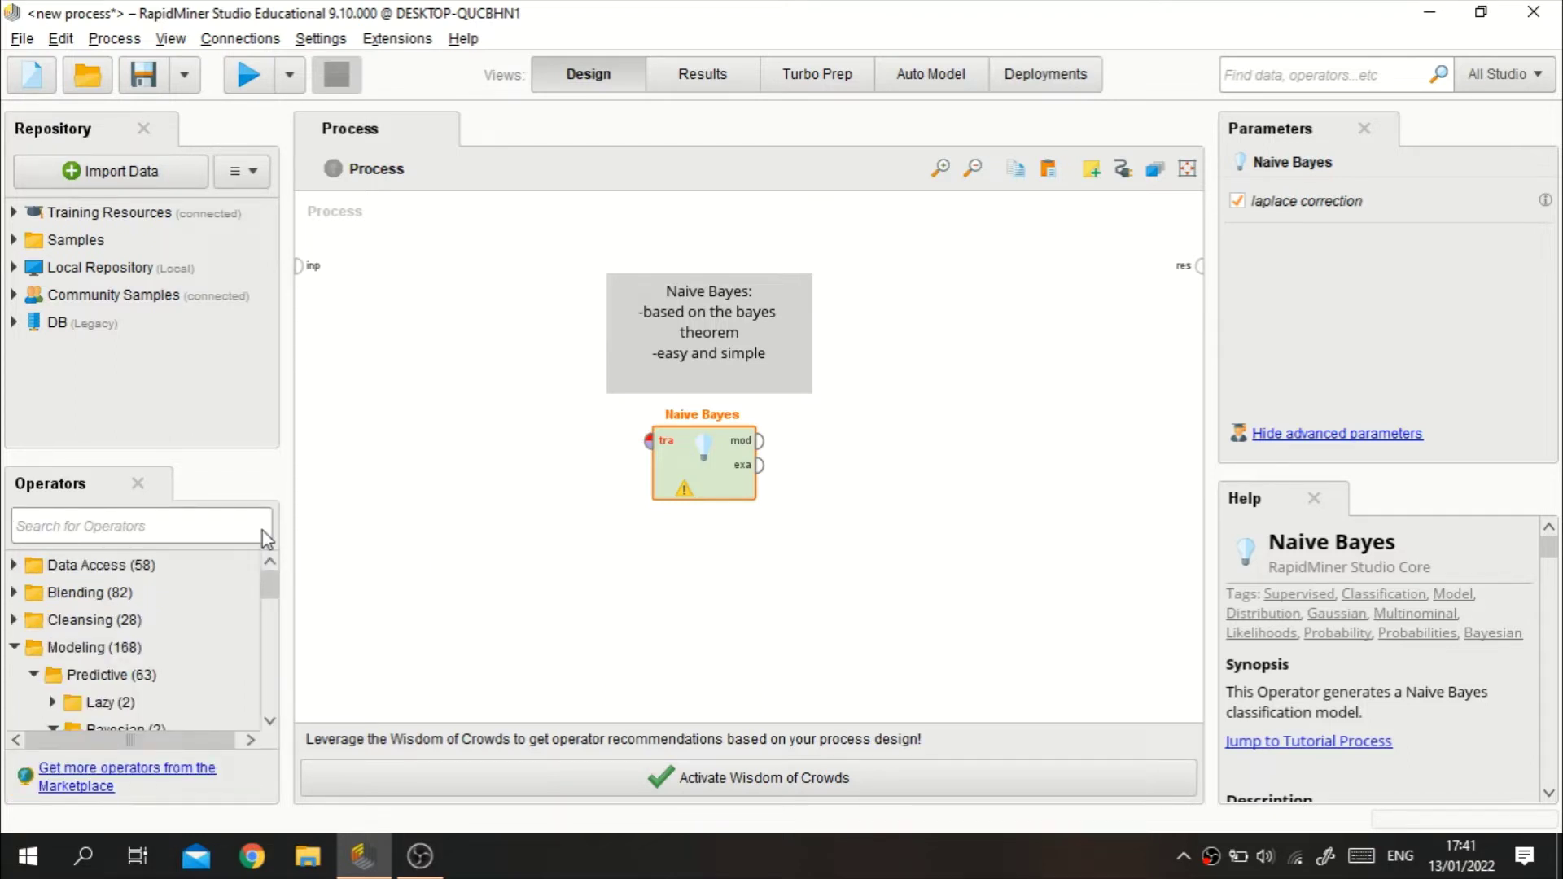
{"action": "type", "text": "read"}
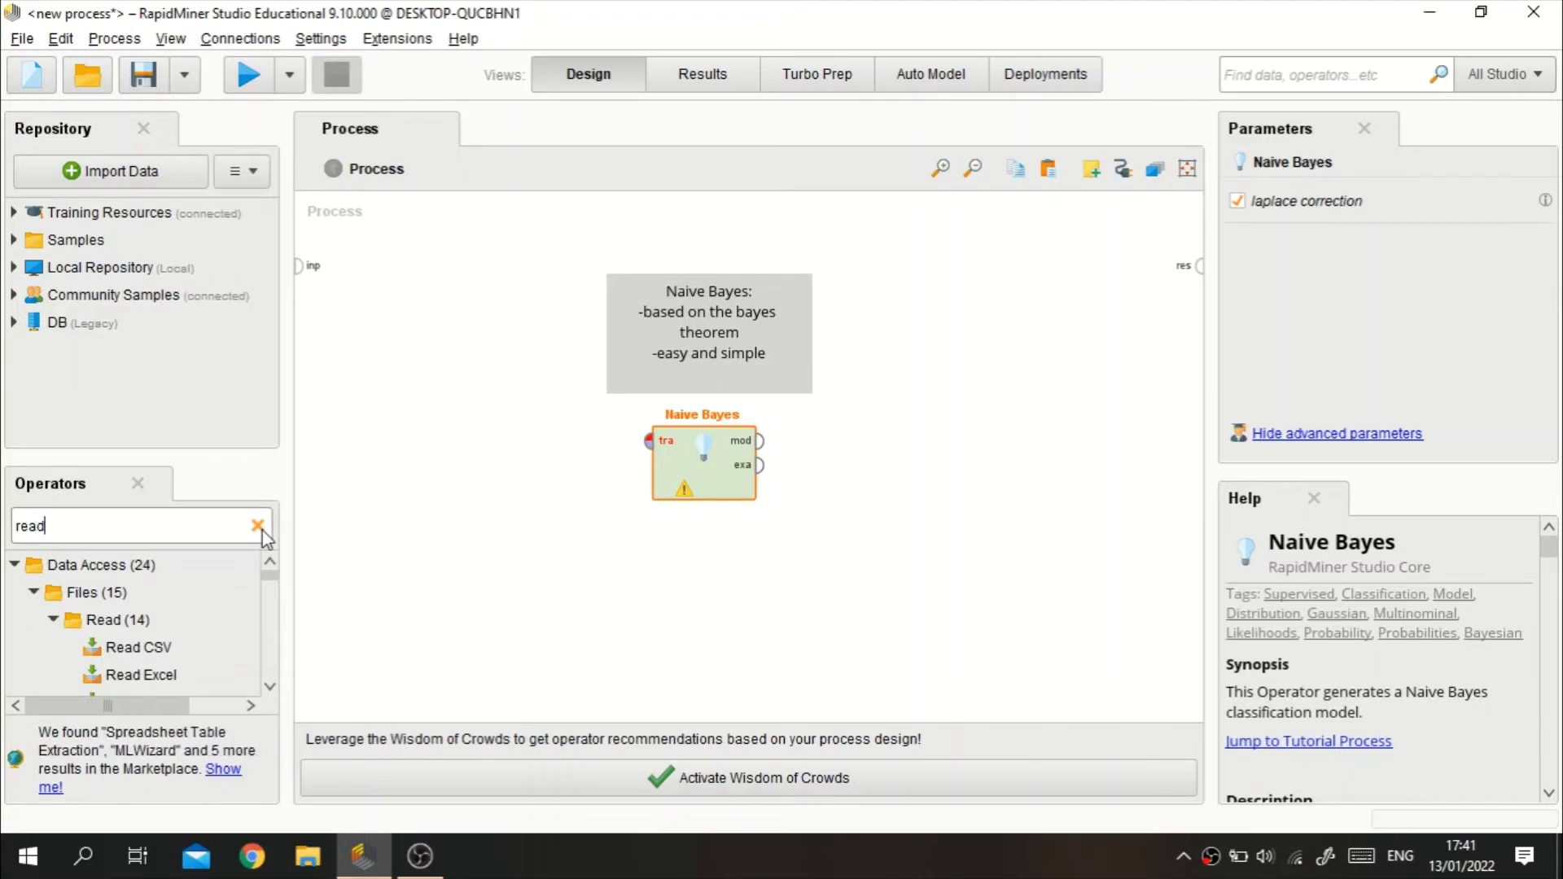
{"action": "type", "text": " csv"}
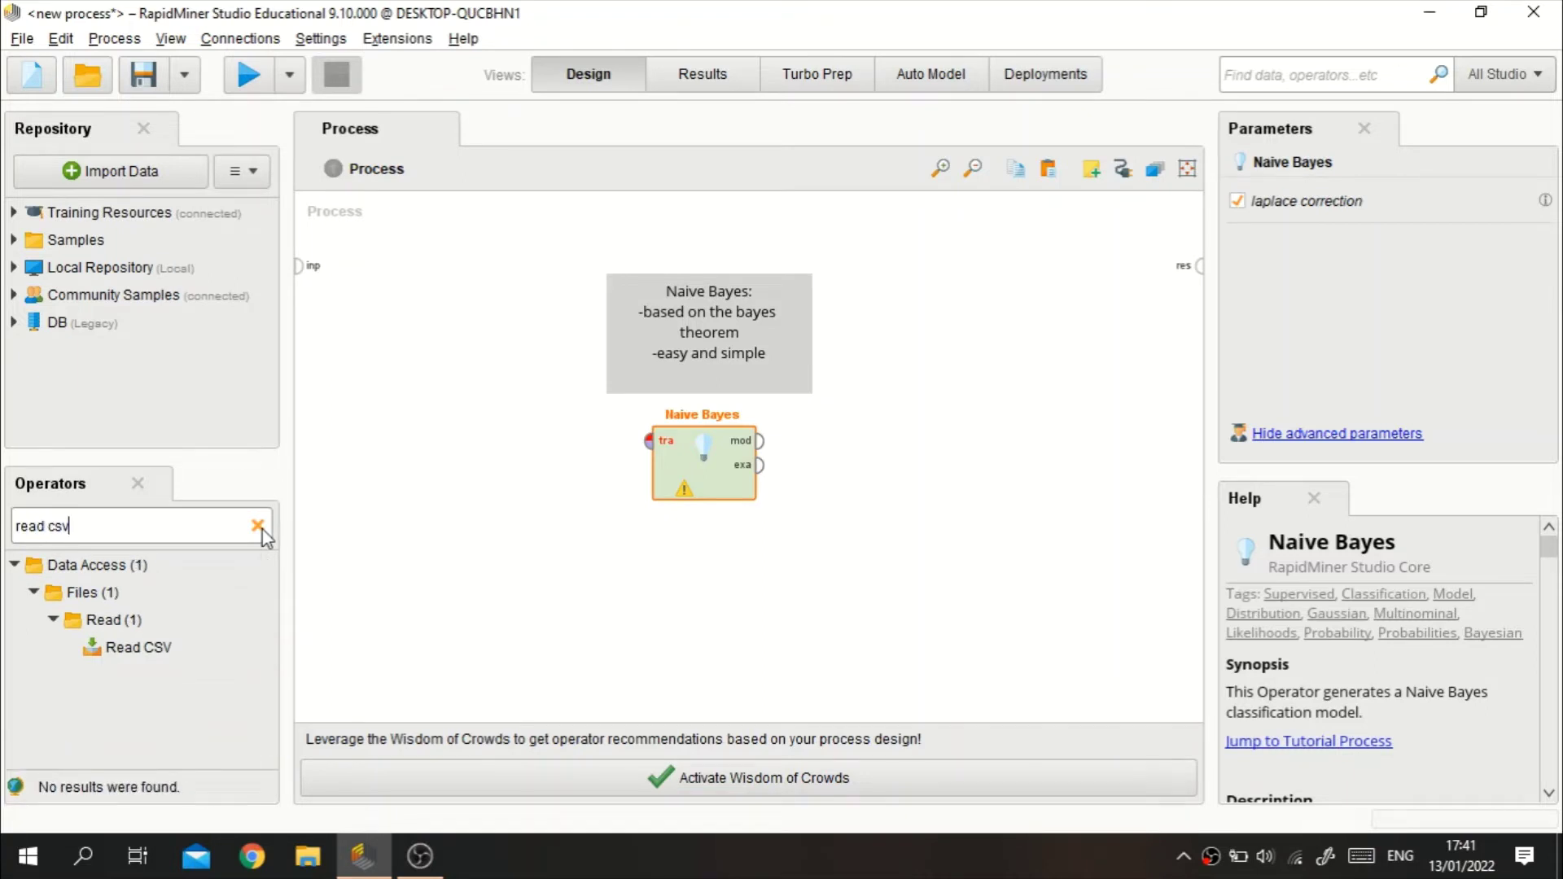
{"action": "left_click_drag", "start_coordinate": [167, 648], "coordinate": [482, 457]}
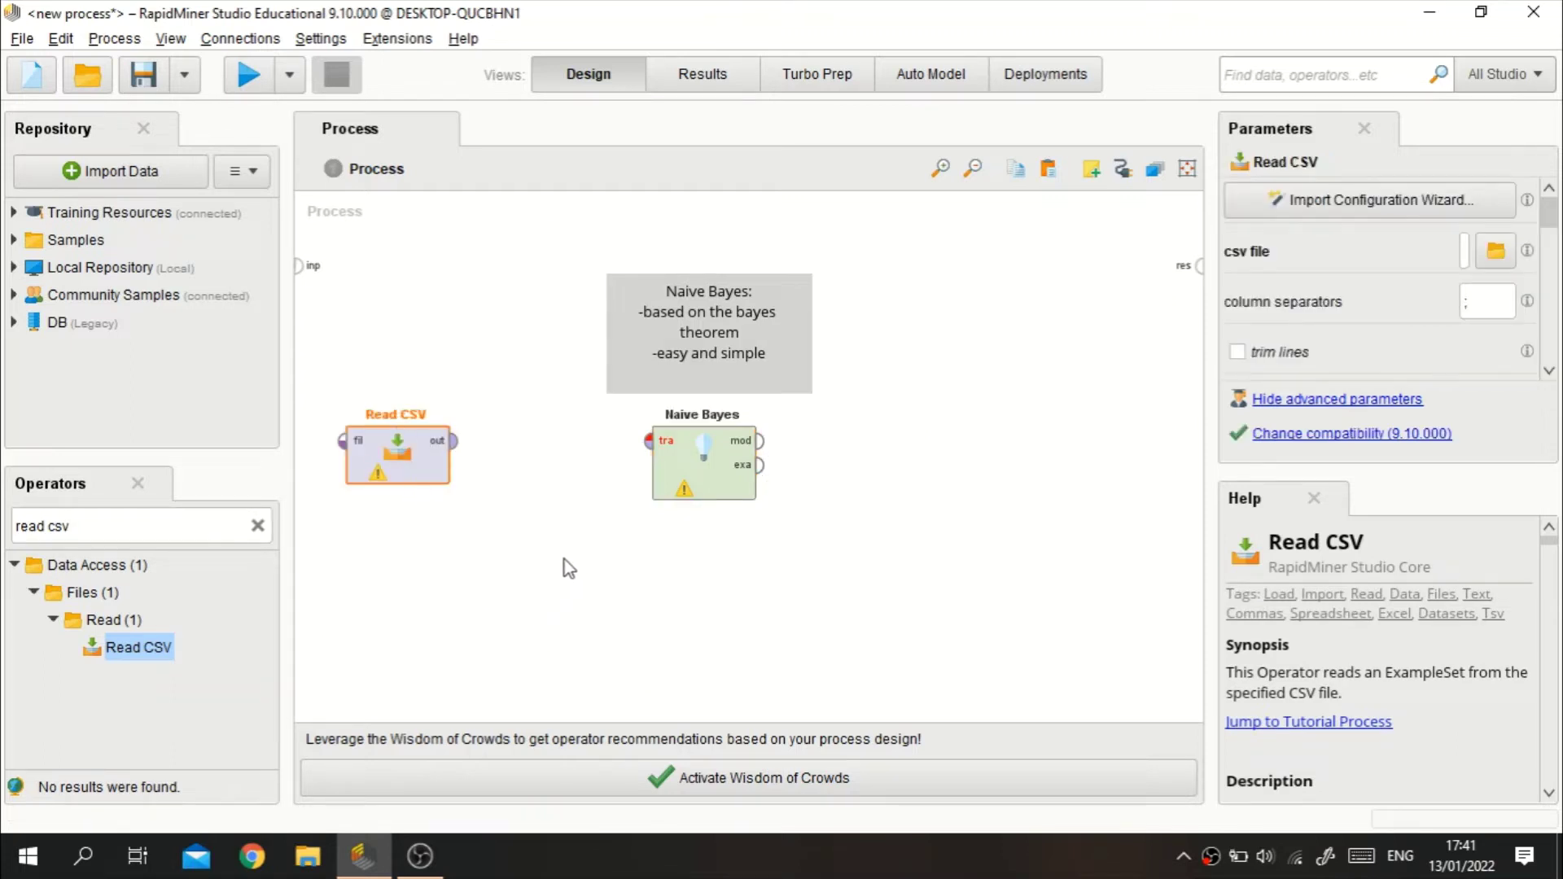
Choose heart.csv in Read CSV's import configuration wizard and accept the comma-separated data format after checking the preview.
{"action": "left_click", "coordinate": [1325, 210]}
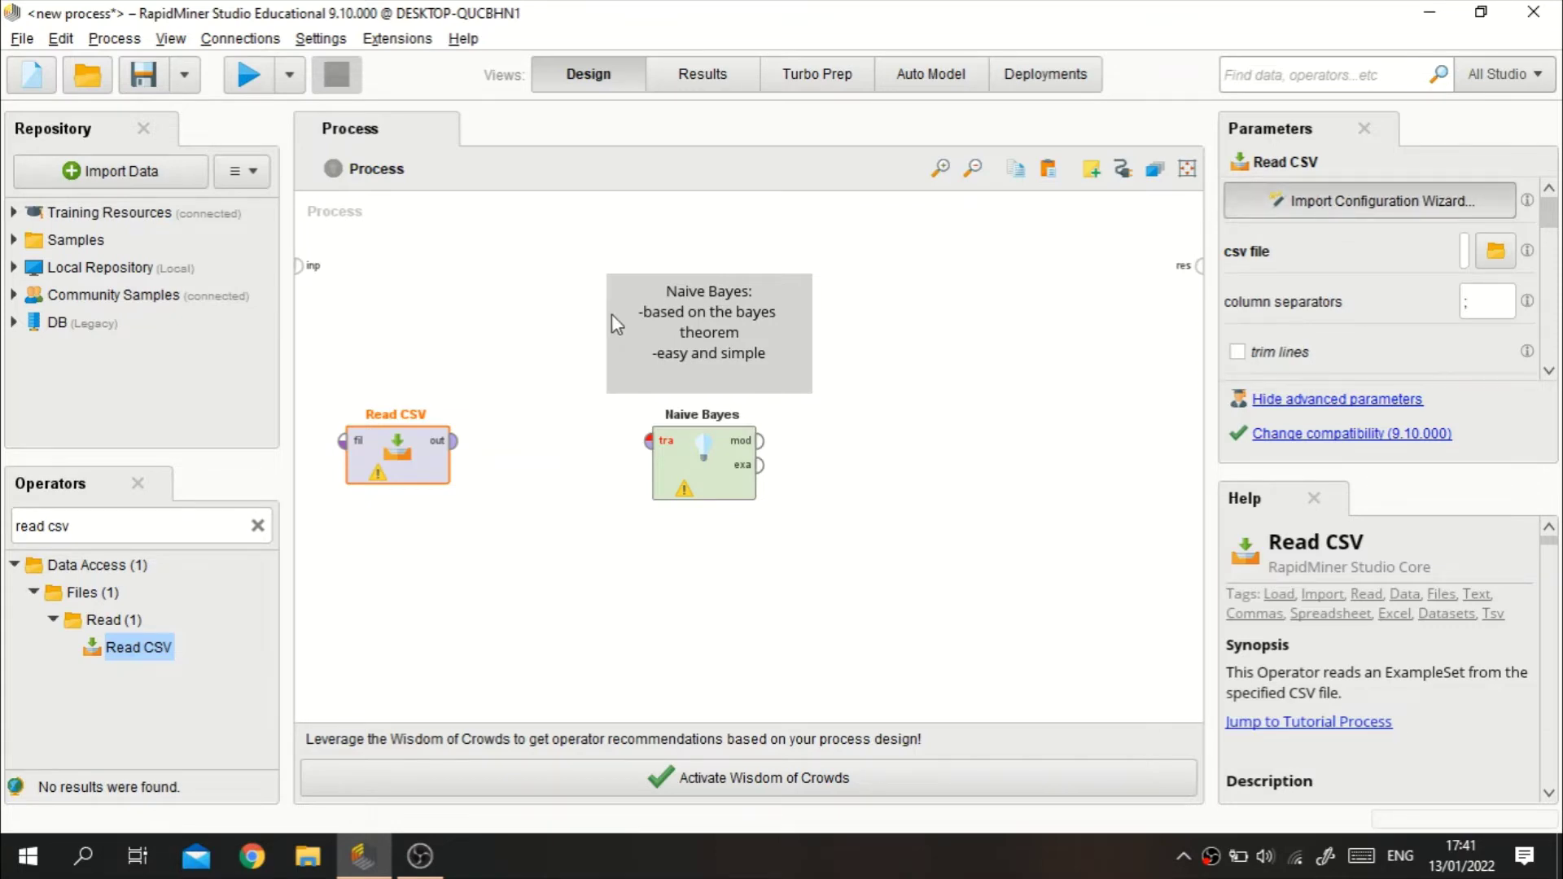
{"action": "left_click", "coordinate": [389, 281]}
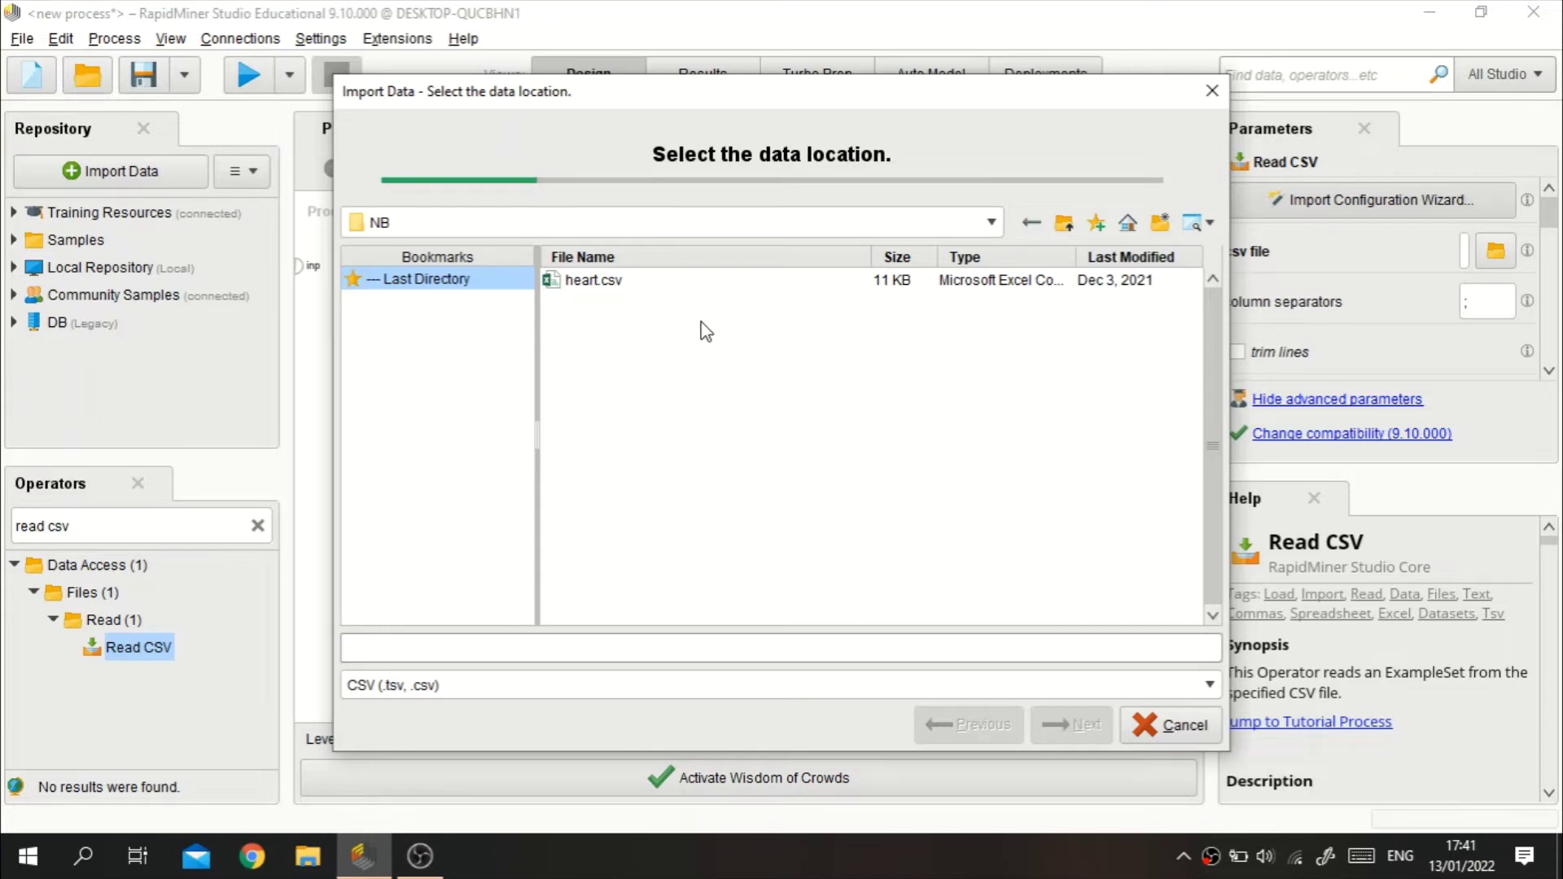
{"action": "left_click", "coordinate": [583, 282]}
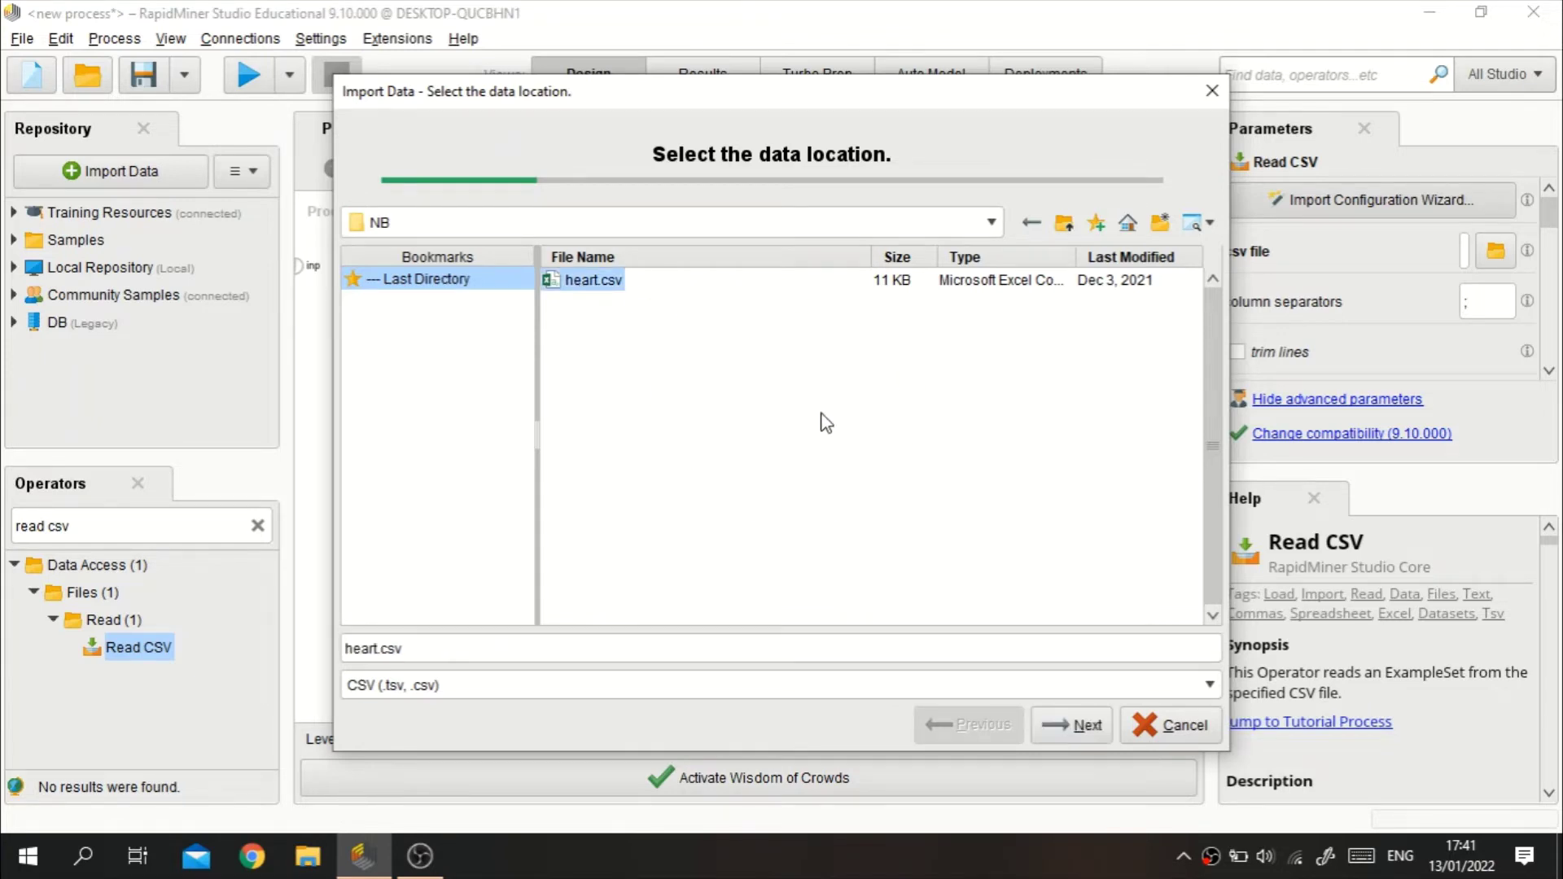
{"action": "left_click", "coordinate": [1061, 726]}
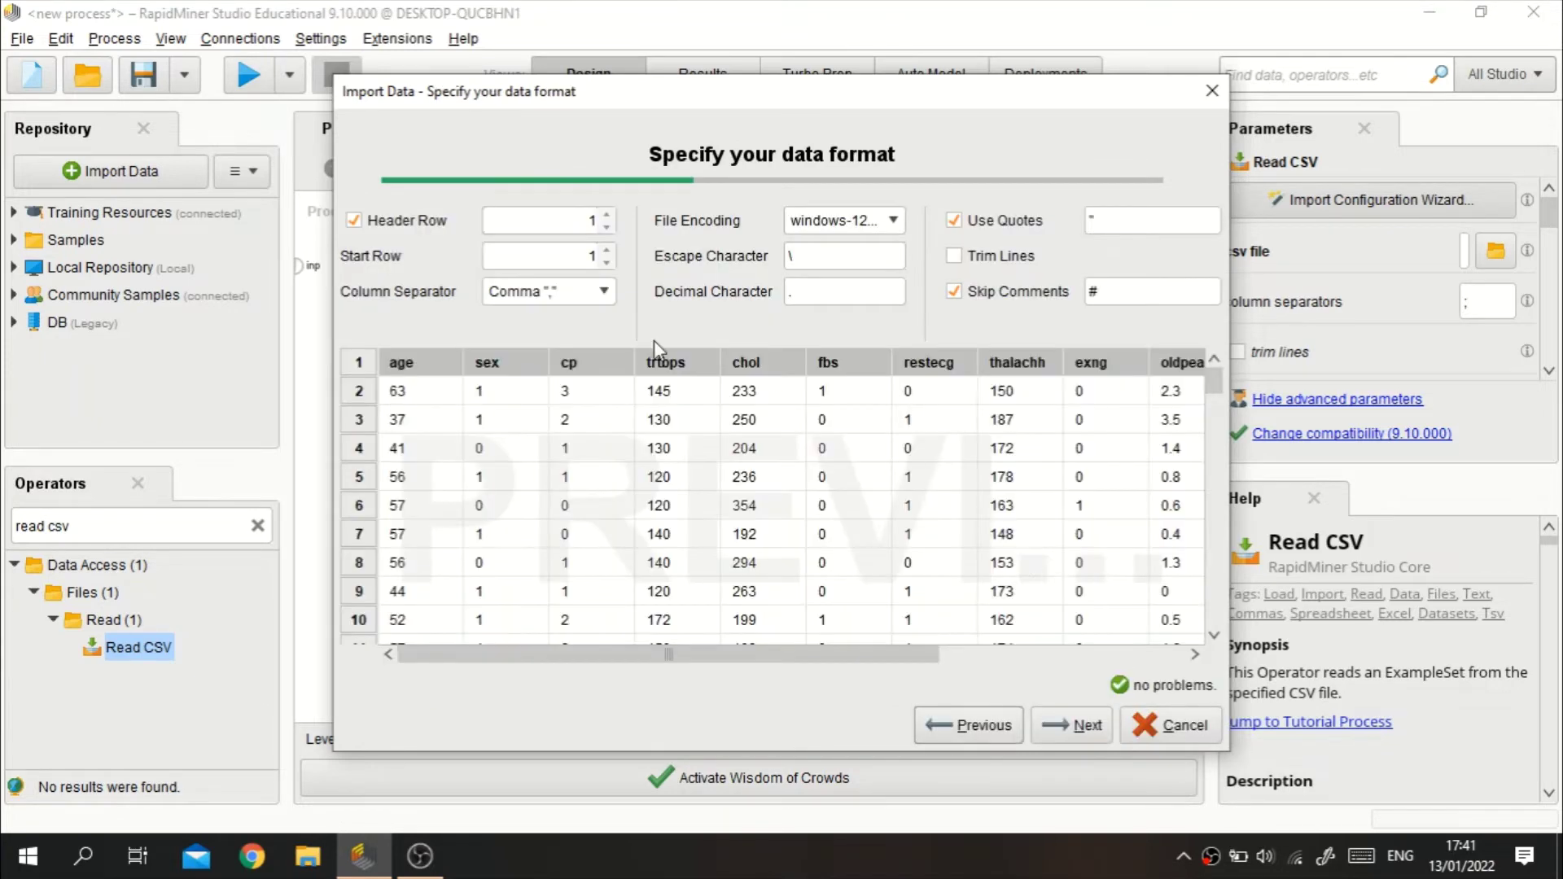
{"action": "left_click_drag", "start_coordinate": [740, 656], "coordinate": [1029, 656]}
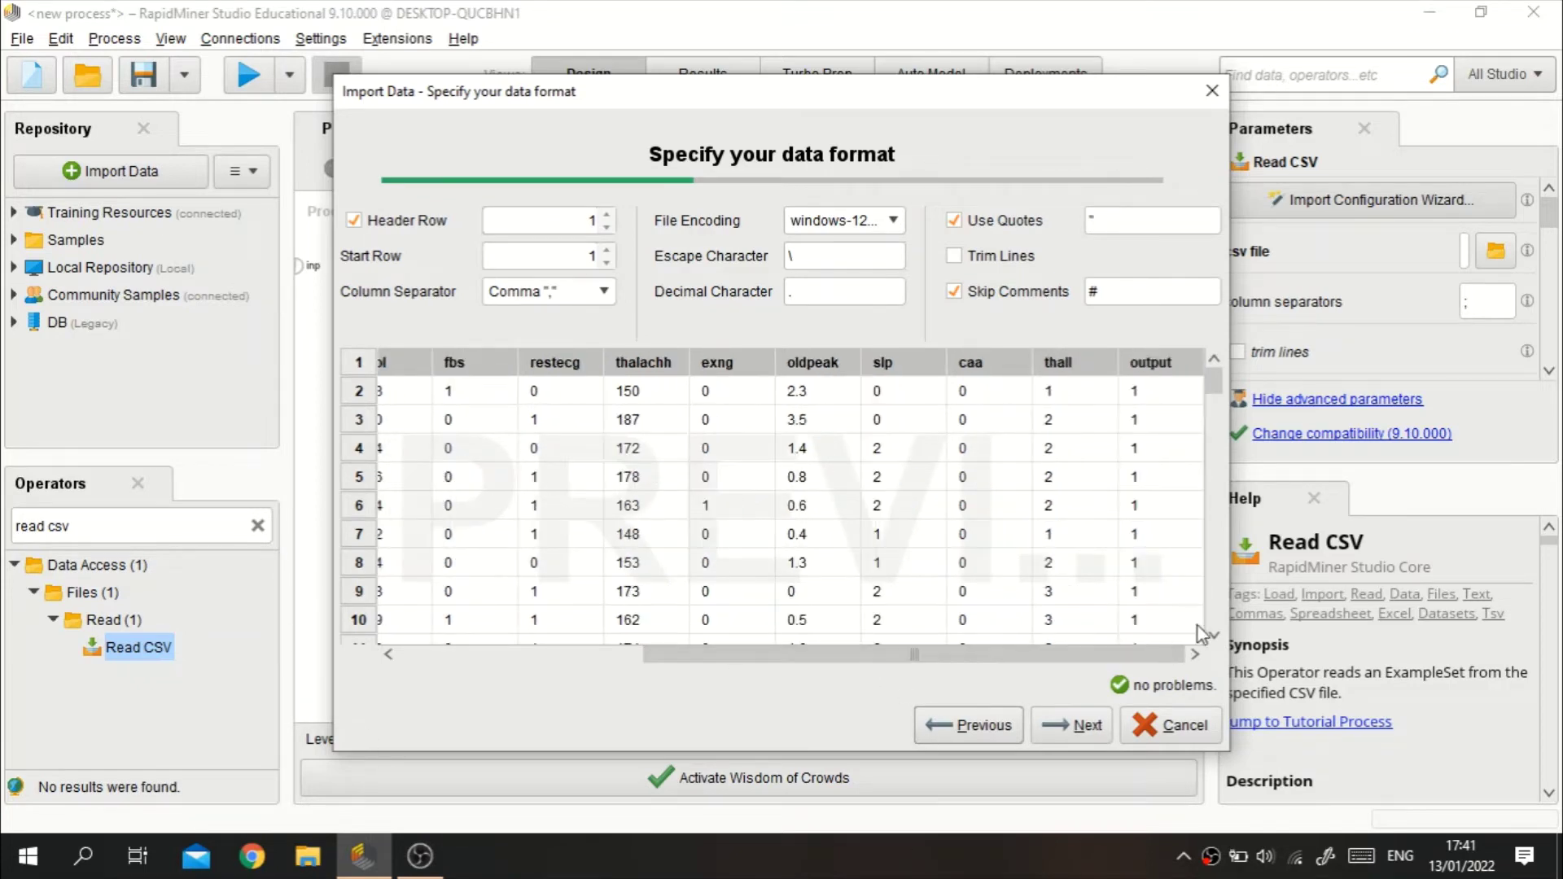
{"action": "scroll", "coordinate": [1062, 539], "scroll_direction": "down", "scroll_amount": 5}
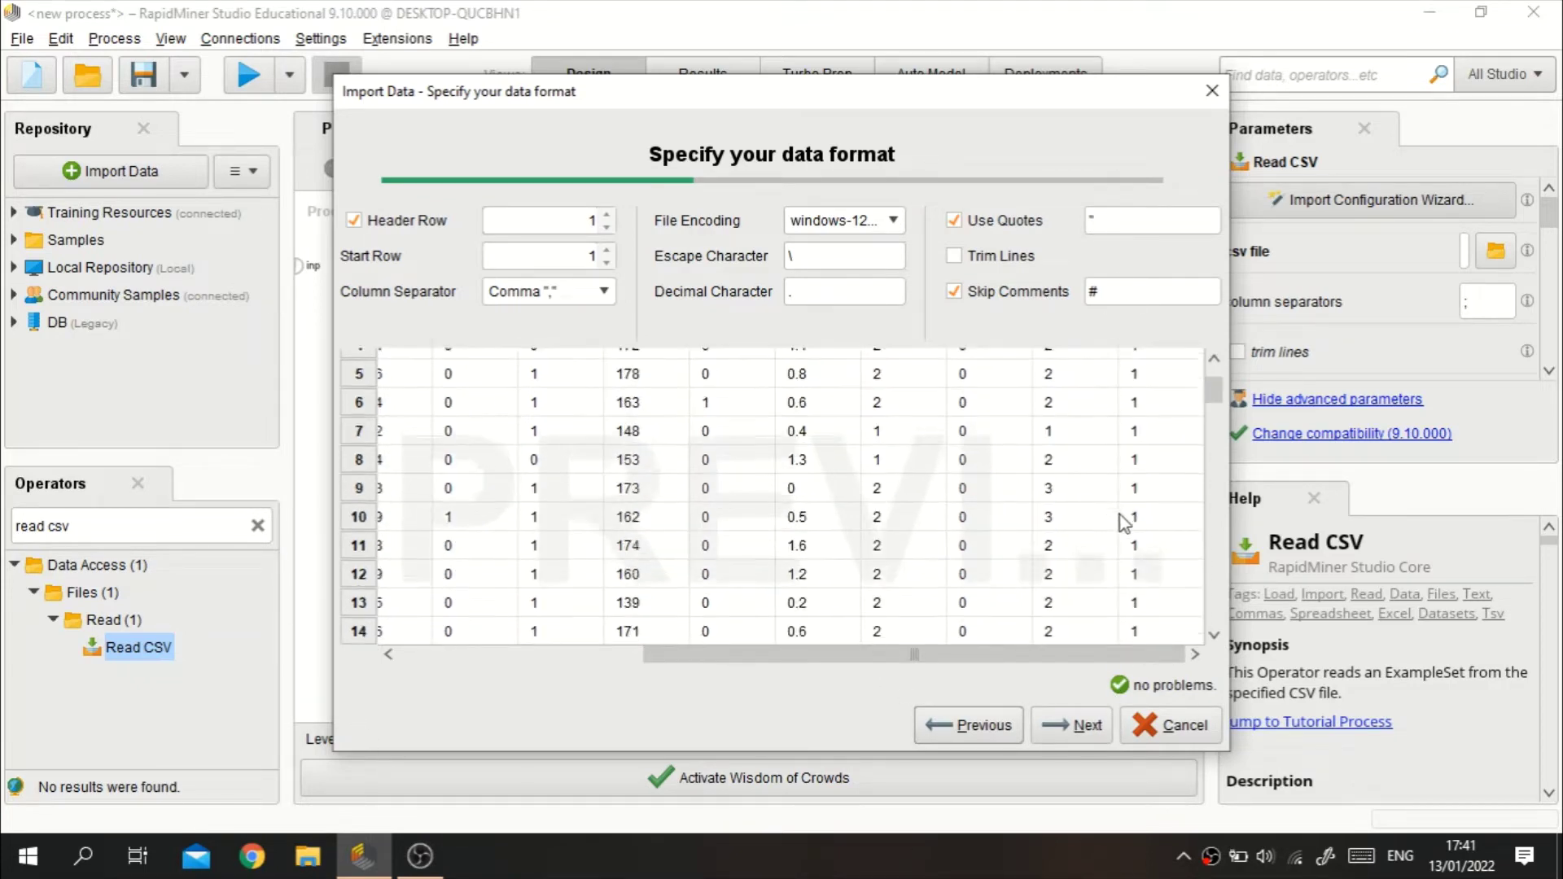
{"action": "scroll", "coordinate": [1132, 580], "scroll_direction": "up", "scroll_amount": 2}
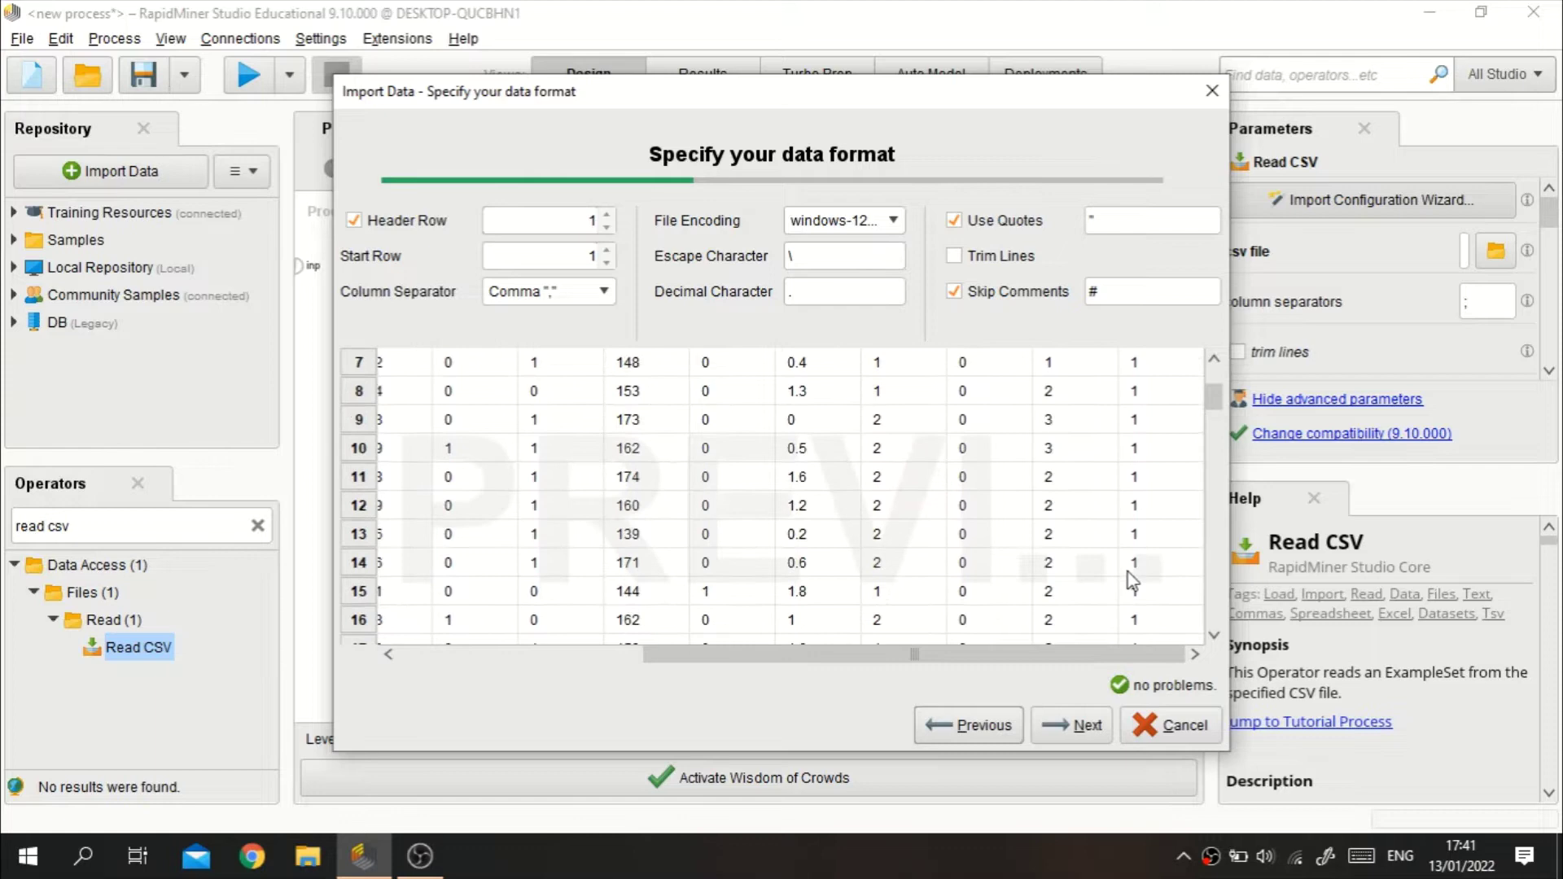
{"action": "left_click", "coordinate": [1072, 724]}
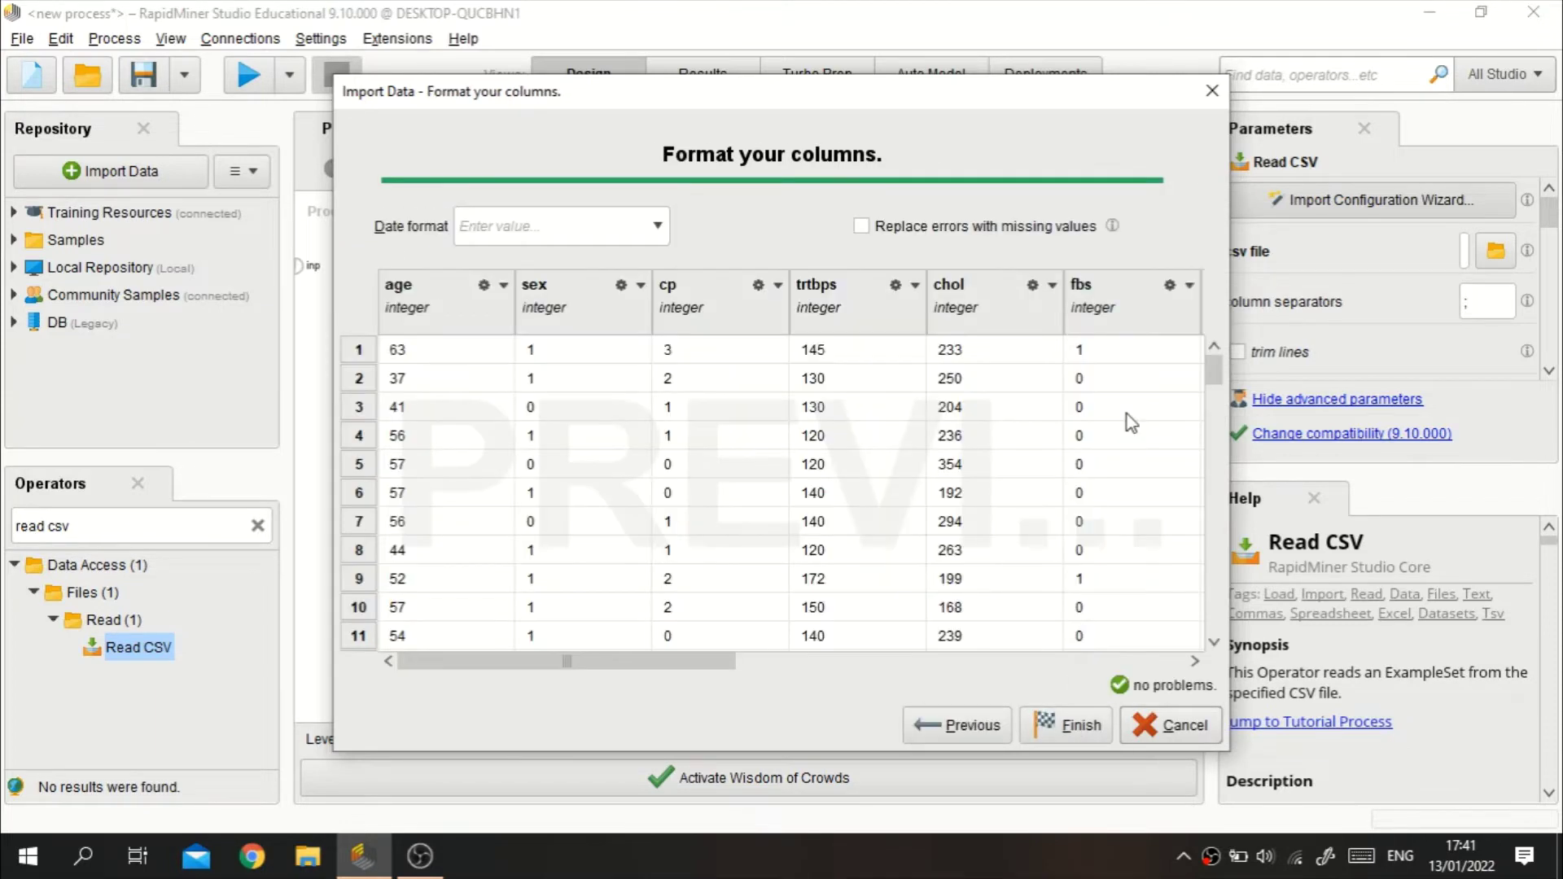
Change the output column's type to binominal and finish the import configuration.
{"action": "scroll", "coordinate": [1065, 651], "scroll_direction": "down", "scroll_amount": 1}
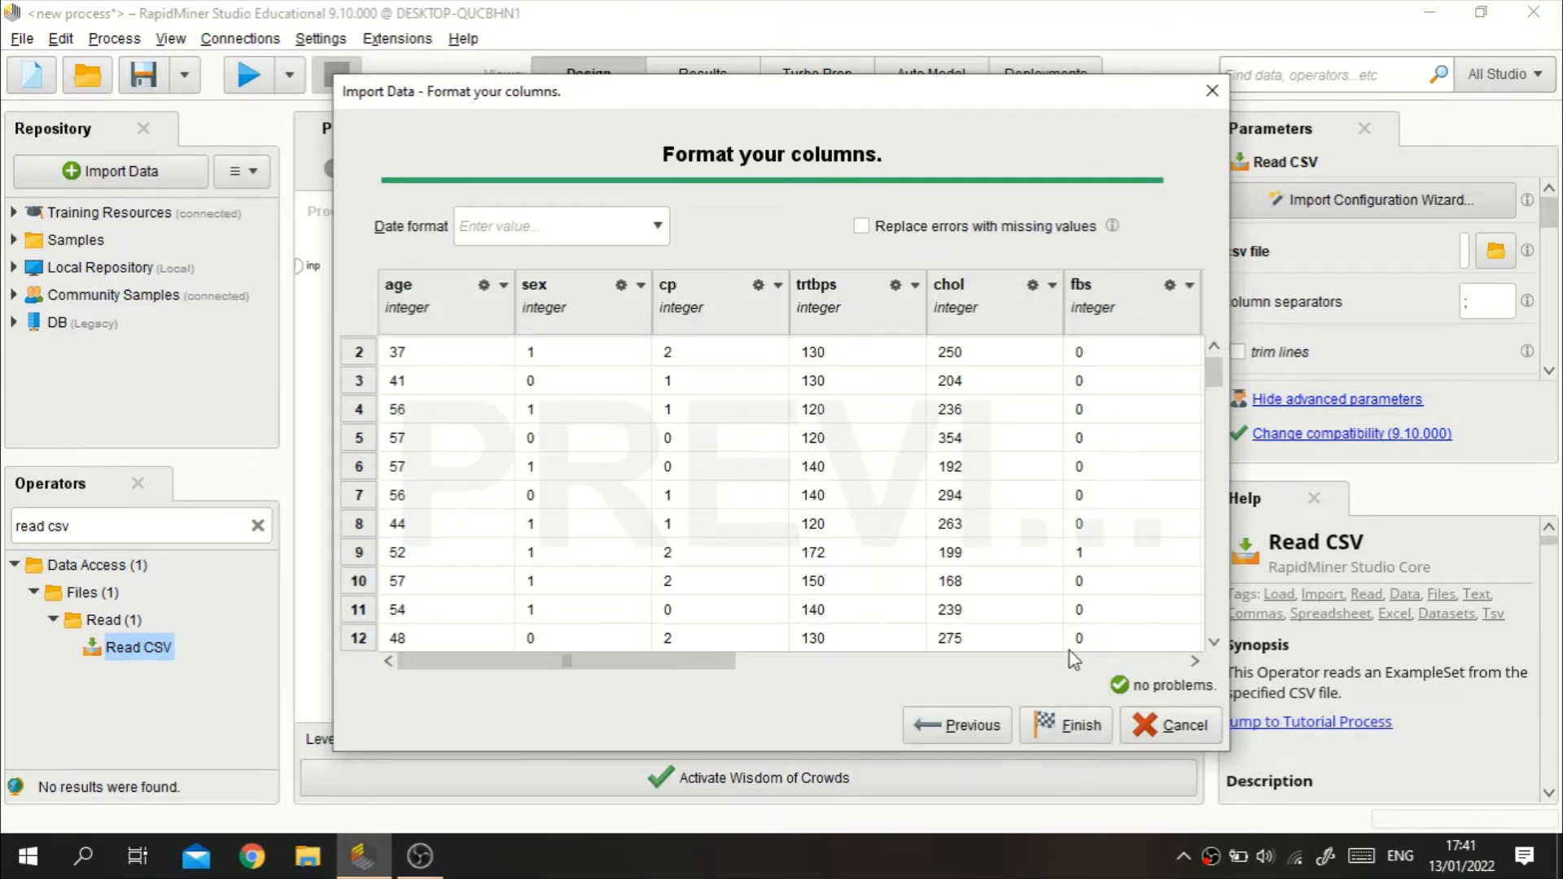
{"action": "left_click_drag", "start_coordinate": [664, 662], "coordinate": [1163, 666]}
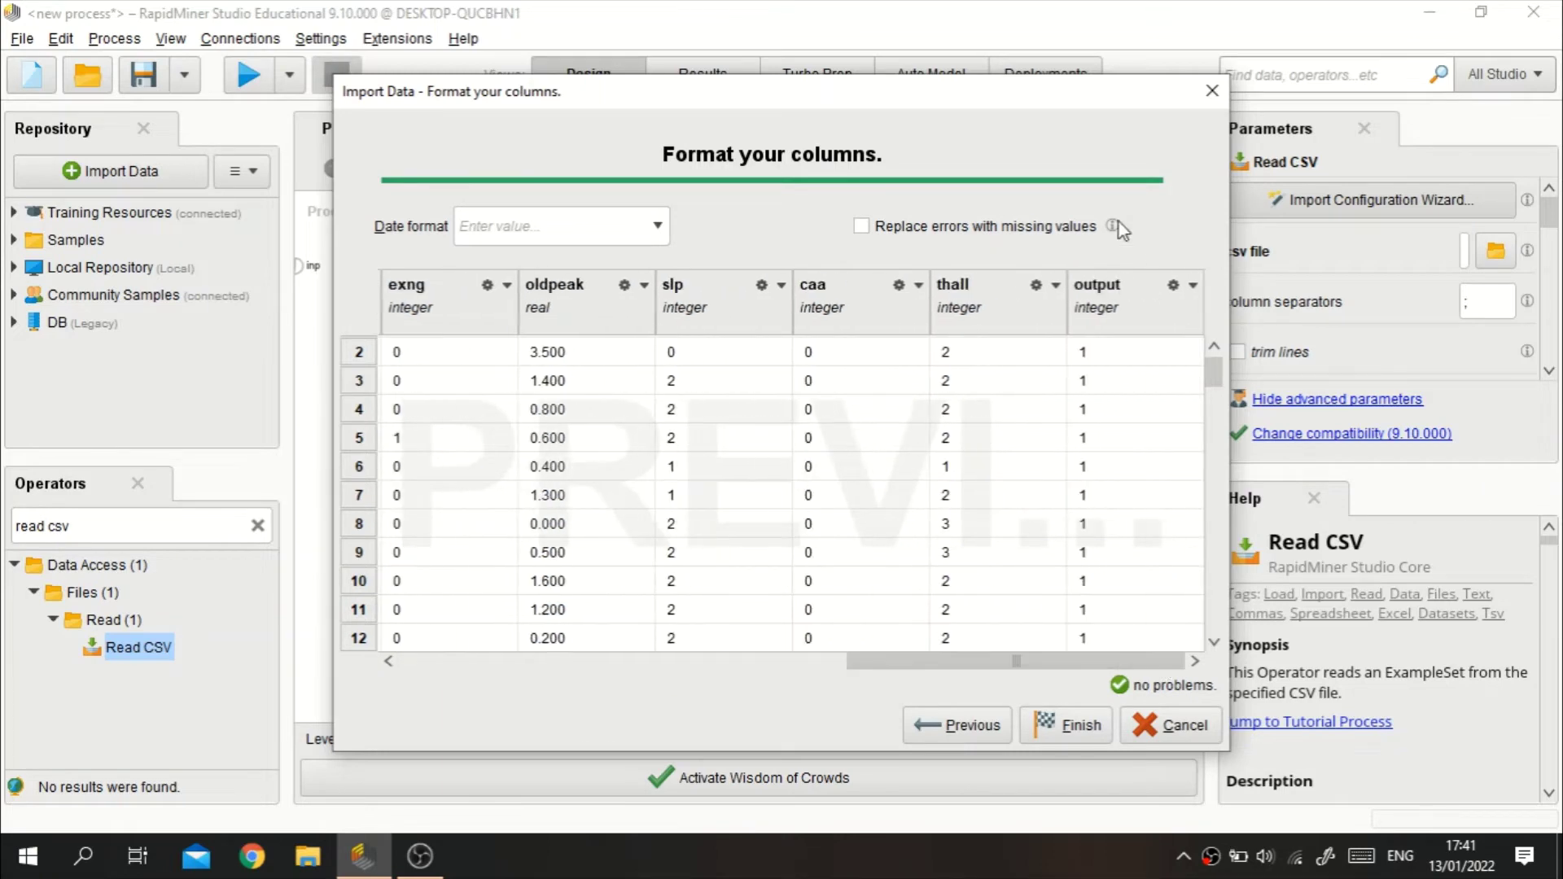
{"action": "left_click", "coordinate": [1192, 287]}
{"action": "mouse_move", "coordinate": [1214, 323]}
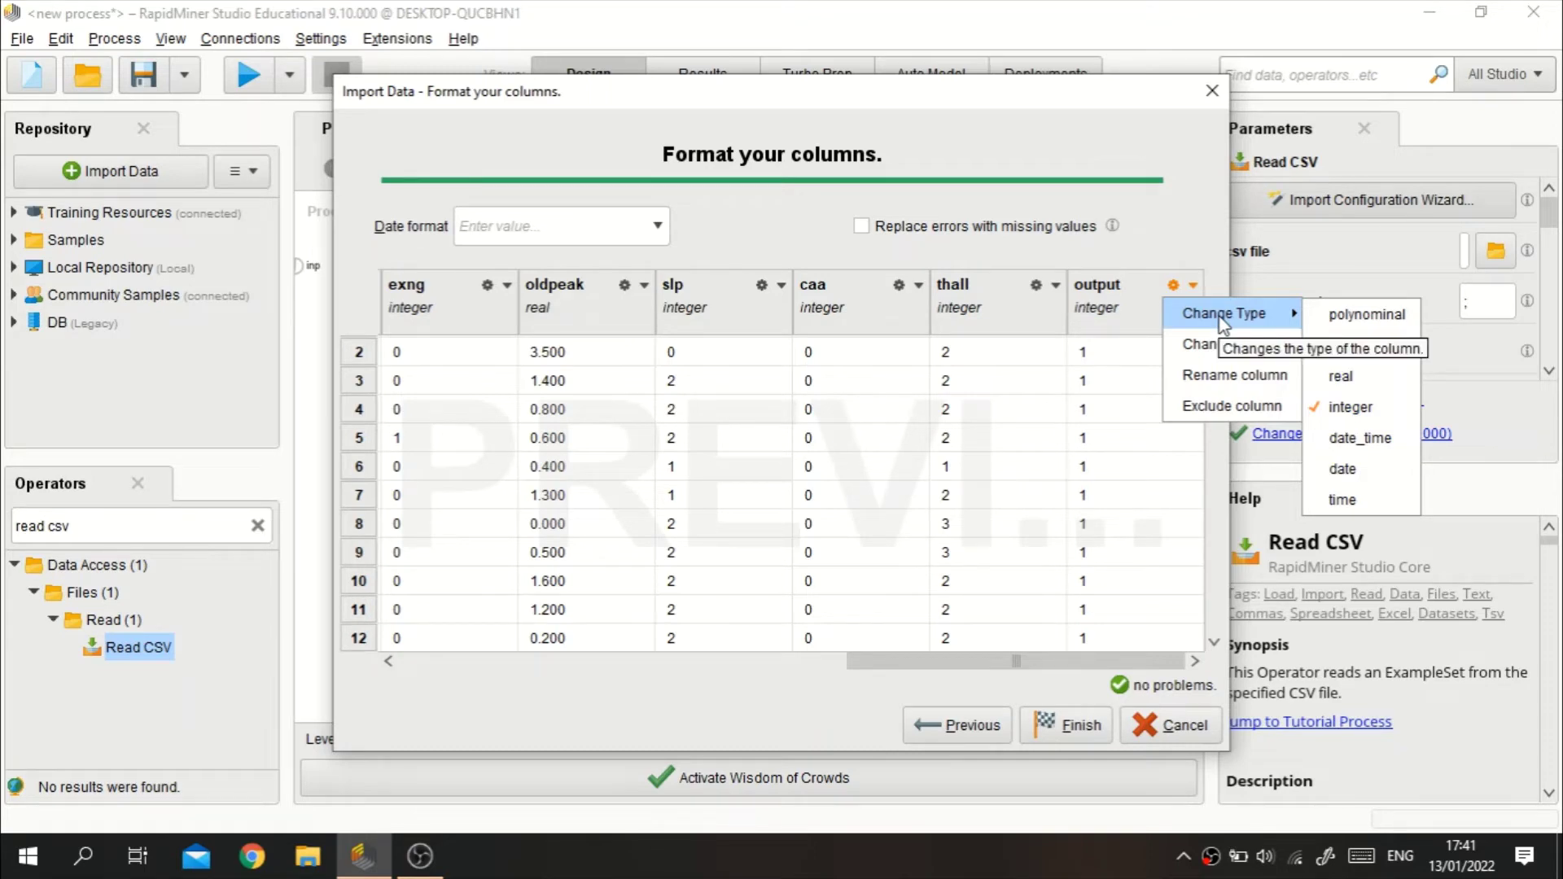
{"action": "scroll", "coordinate": [1075, 513], "scroll_direction": "down", "scroll_amount": 2}
{"action": "scroll", "coordinate": [1126, 402], "scroll_direction": "up", "scroll_amount": 2}
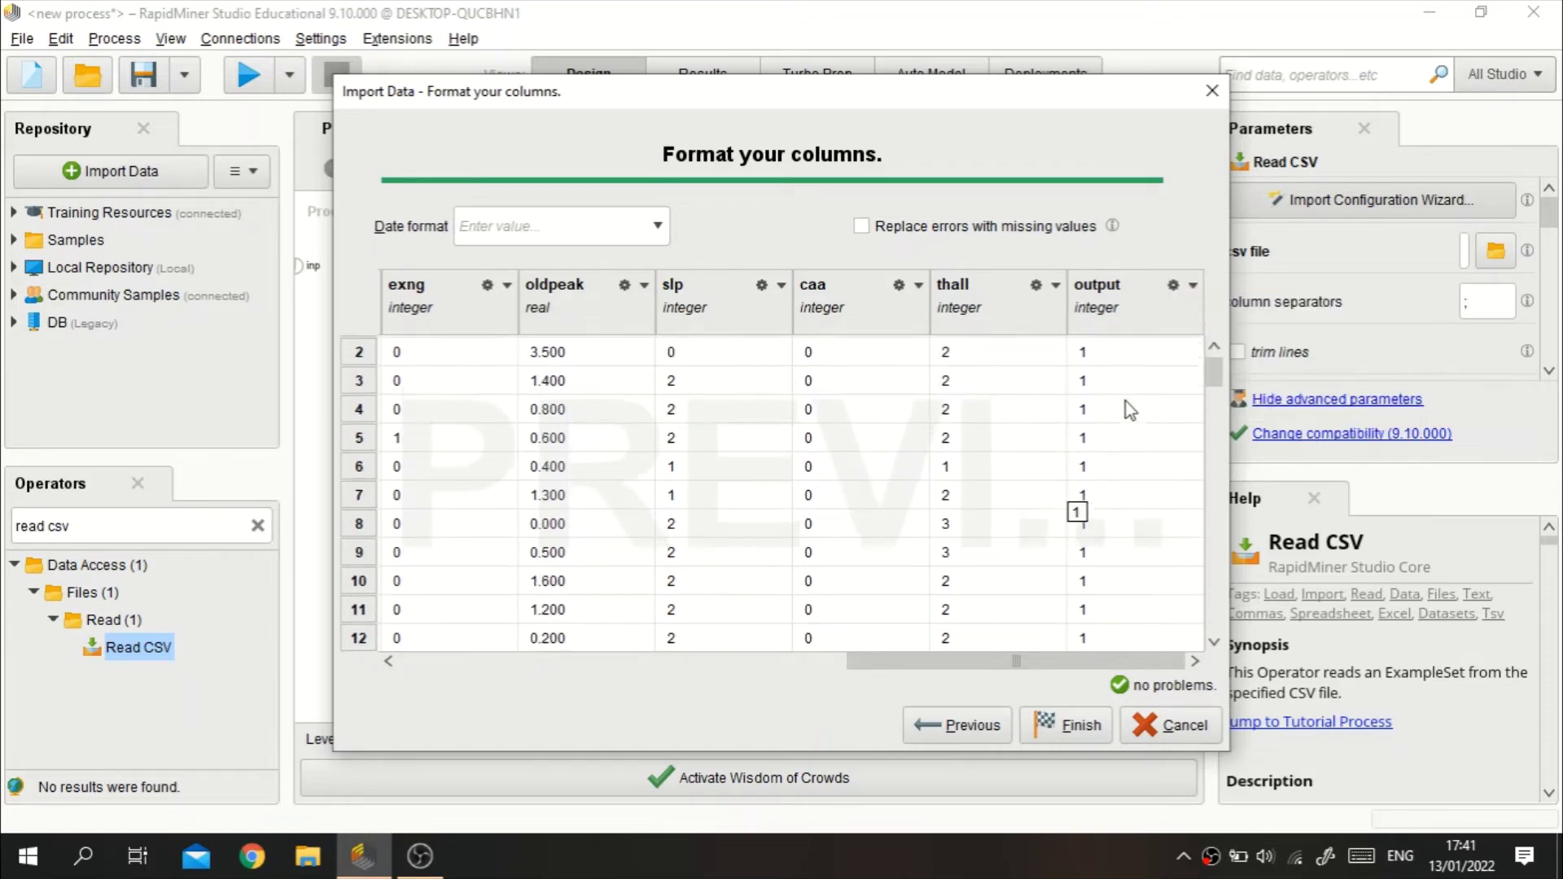
{"action": "left_click", "coordinate": [1193, 286]}
{"action": "mouse_move", "coordinate": [1291, 325]}
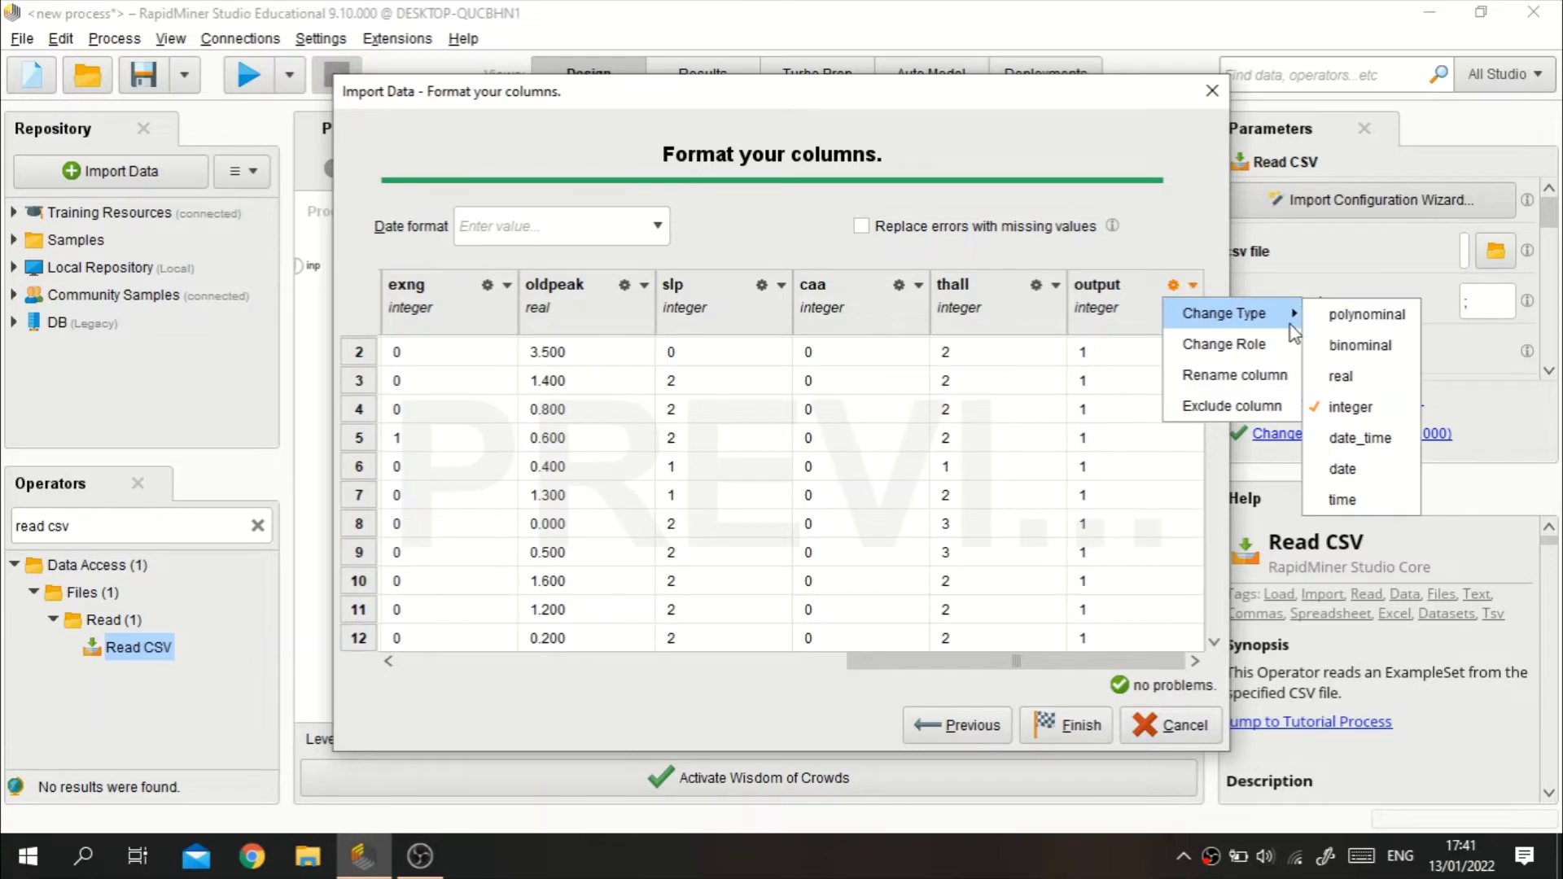
{"action": "left_click", "coordinate": [1356, 347]}
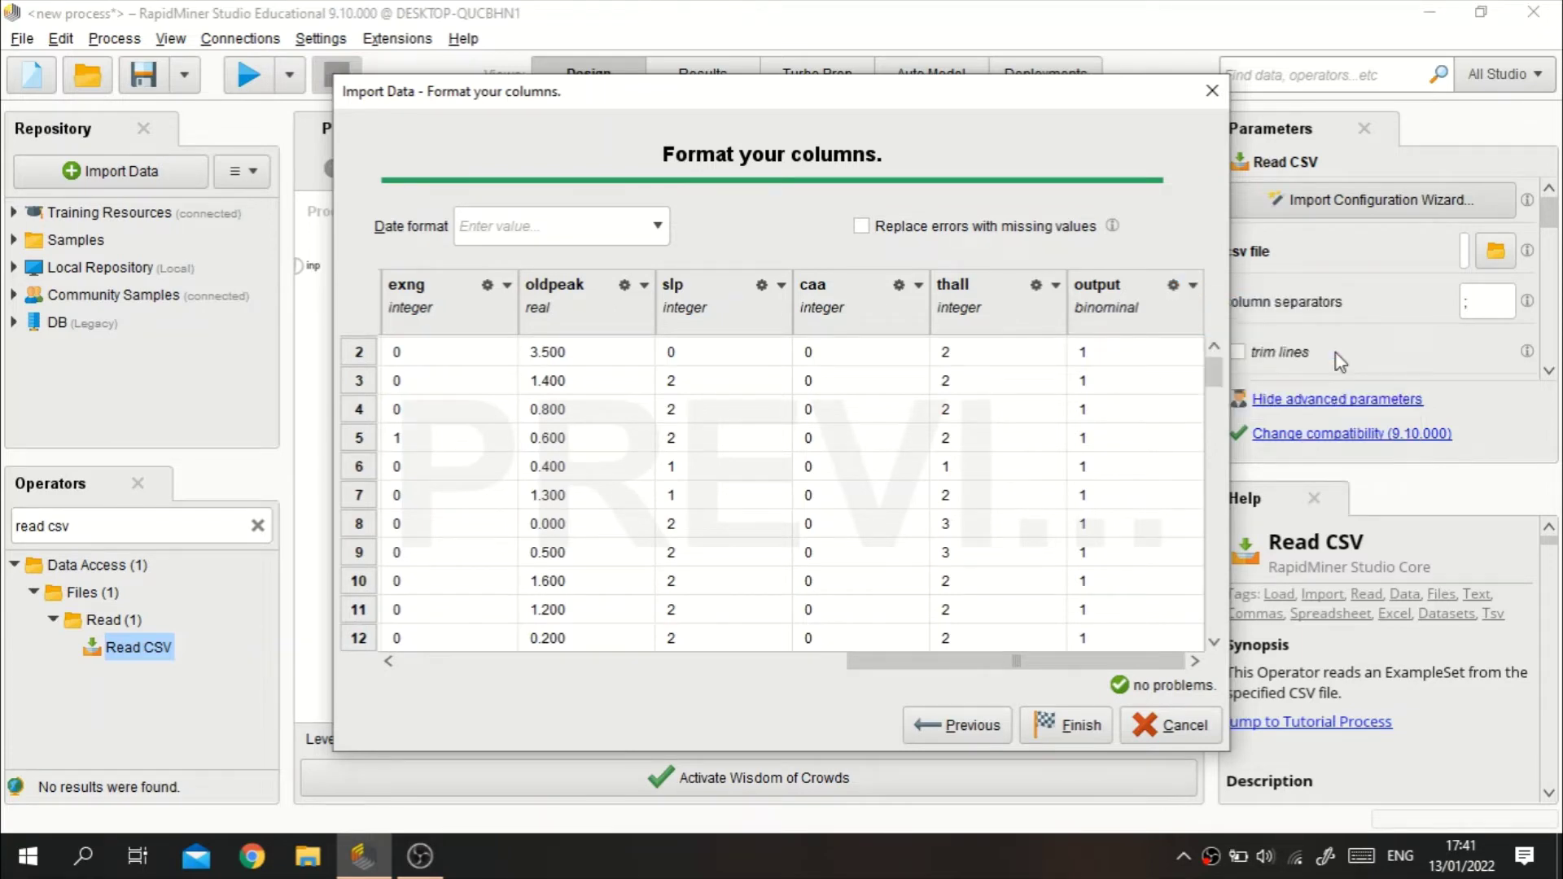
{"action": "left_click", "coordinate": [1066, 724]}
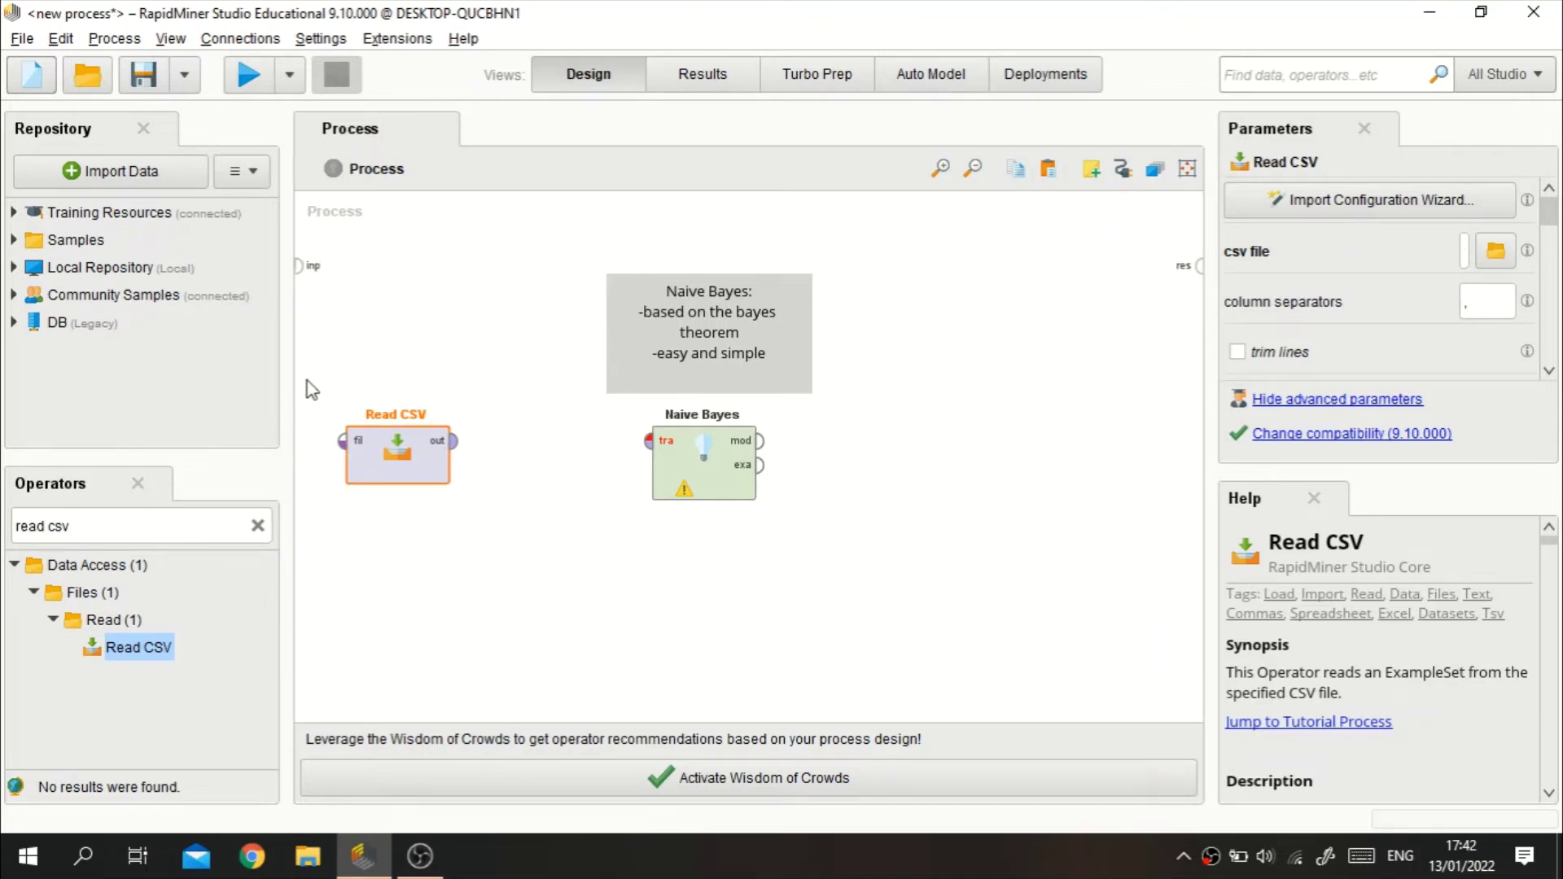
Add a Set Role operator below Read CSV and connect Read CSV's output to its example set input.
{"action": "left_click", "coordinate": [258, 527]}
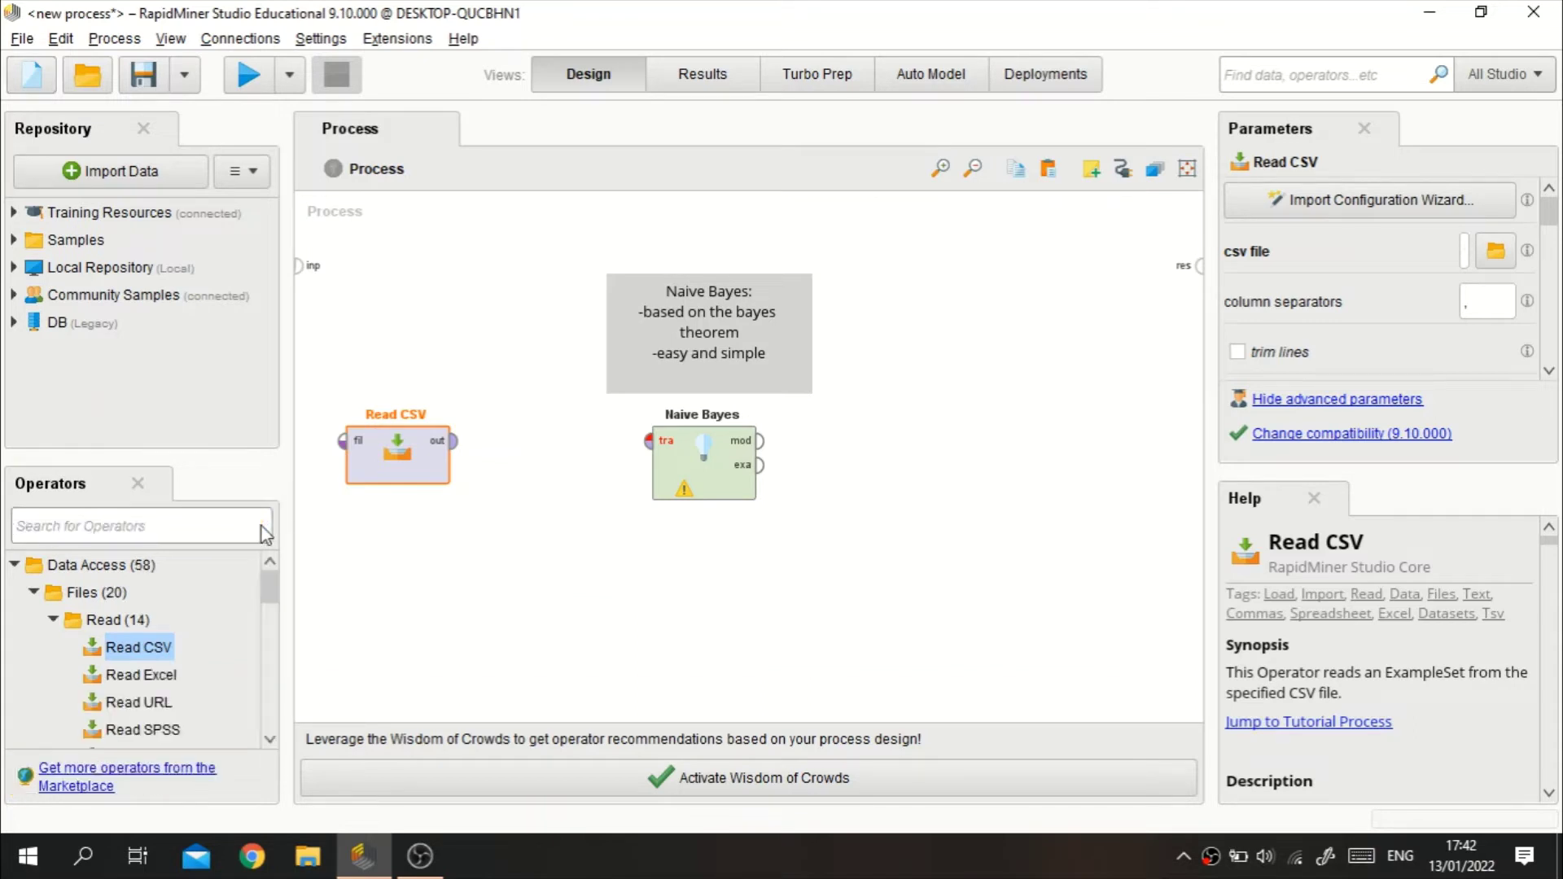
{"action": "type", "text": "set role"}
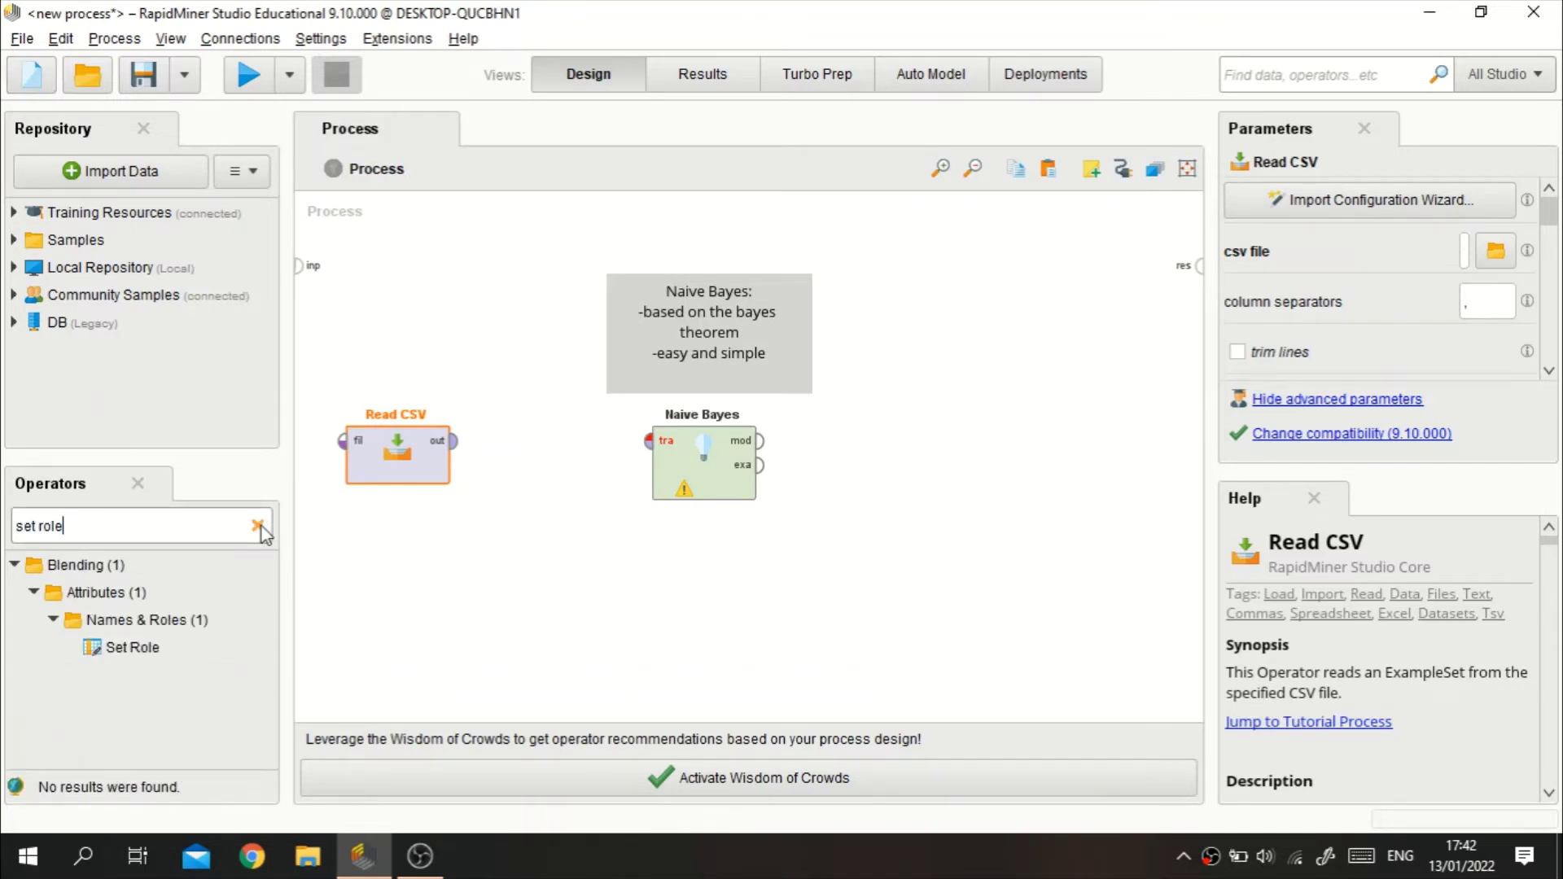
{"action": "left_click_drag", "start_coordinate": [134, 647], "coordinate": [482, 585]}
{"action": "left_click", "coordinate": [453, 440]}
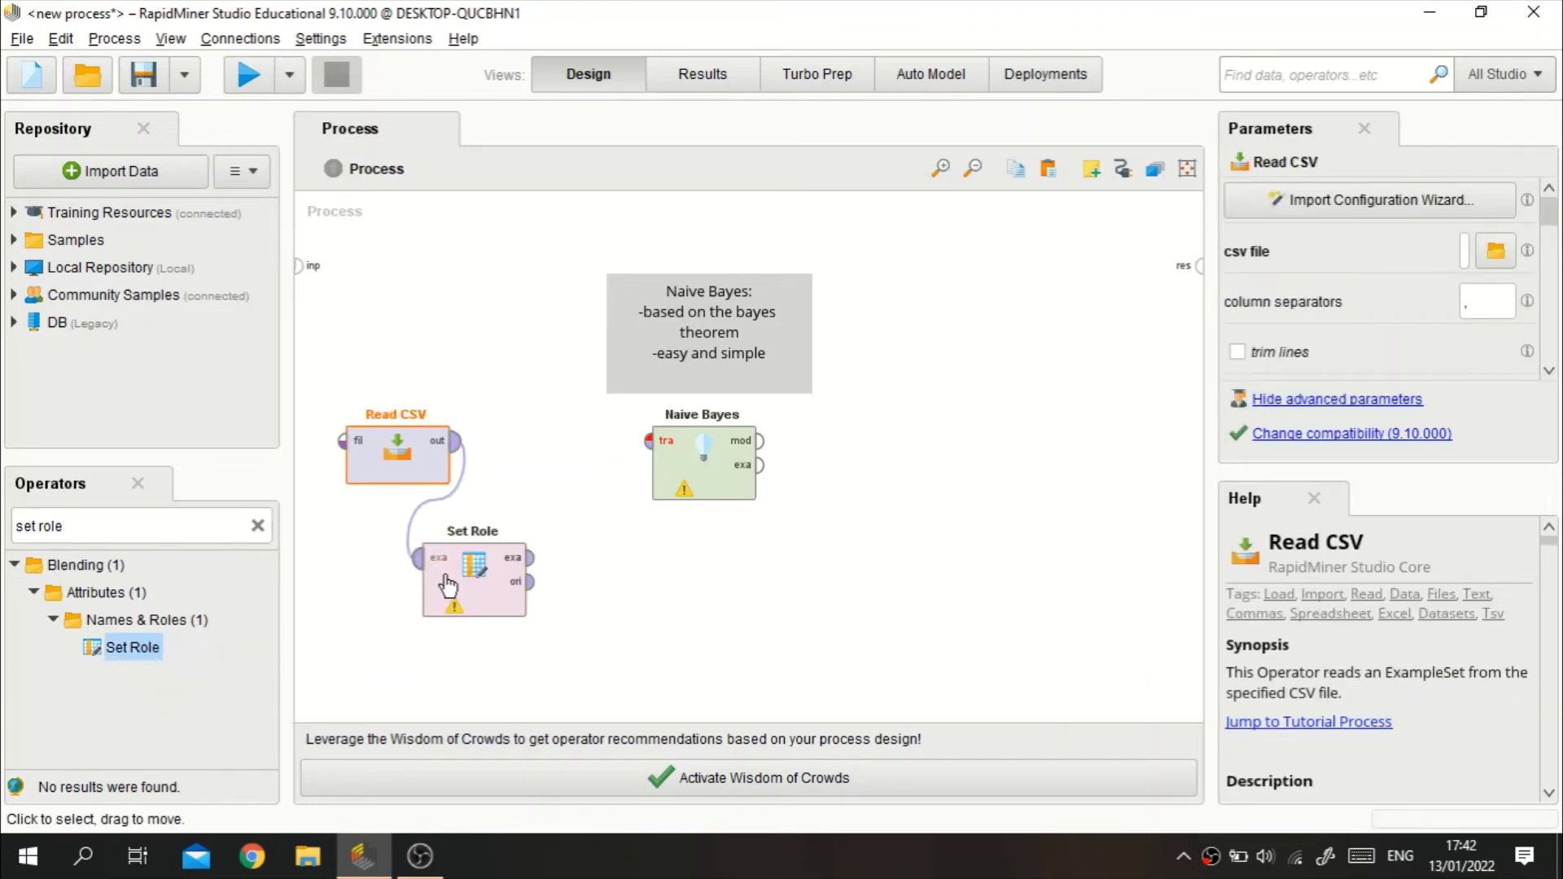
{"action": "left_click", "coordinate": [420, 558]}
Configure Set Role to give the output attribute the target role label.
{"action": "left_click", "coordinate": [1519, 200]}
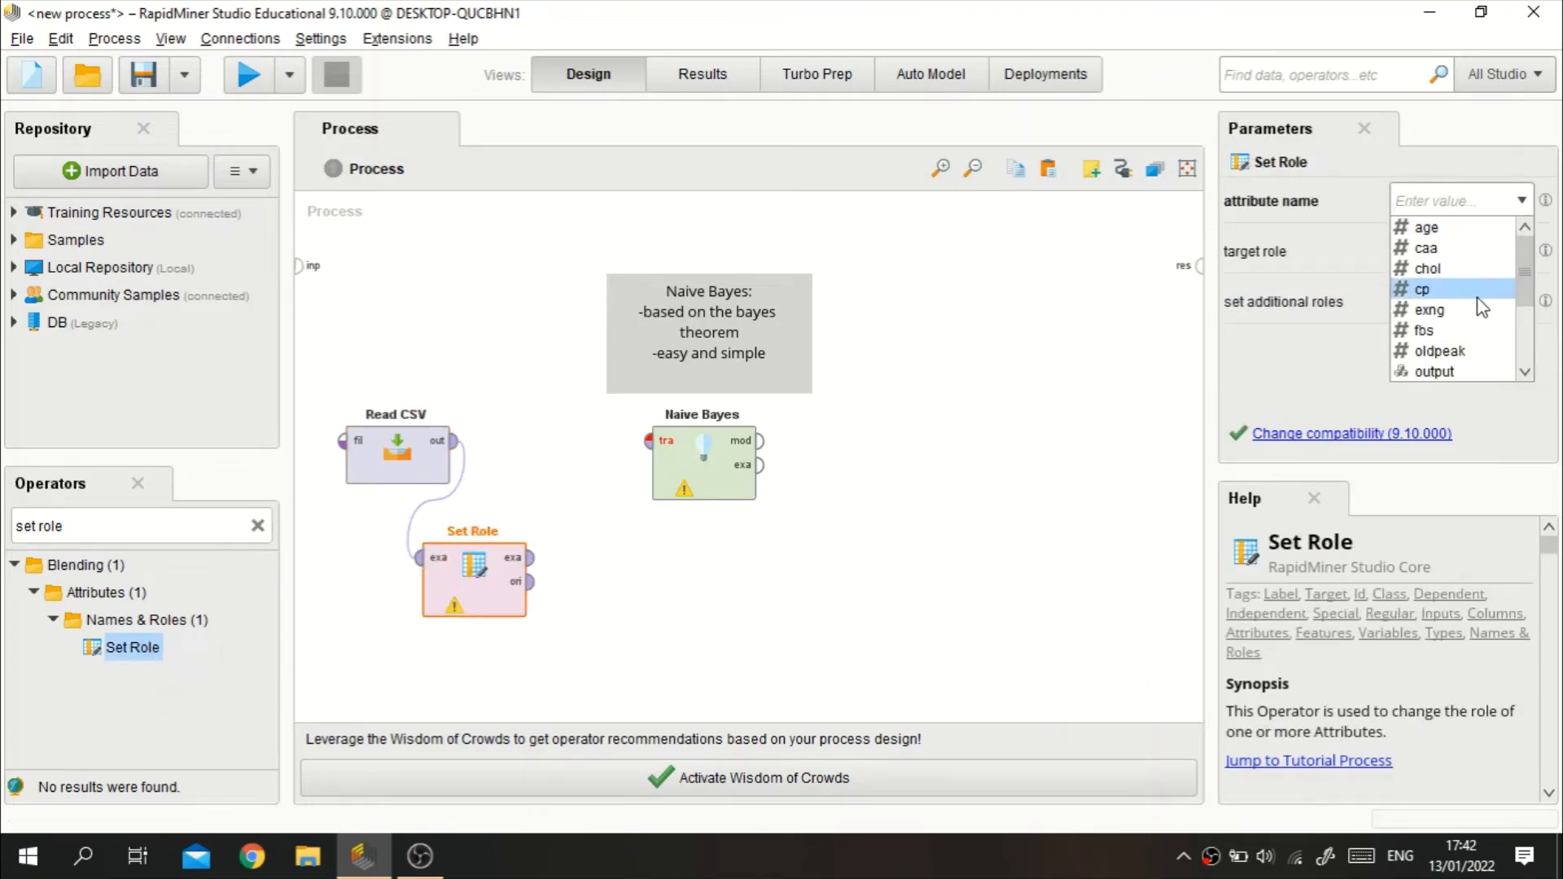
{"action": "scroll", "coordinate": [1480, 317], "scroll_direction": "down", "scroll_amount": 2}
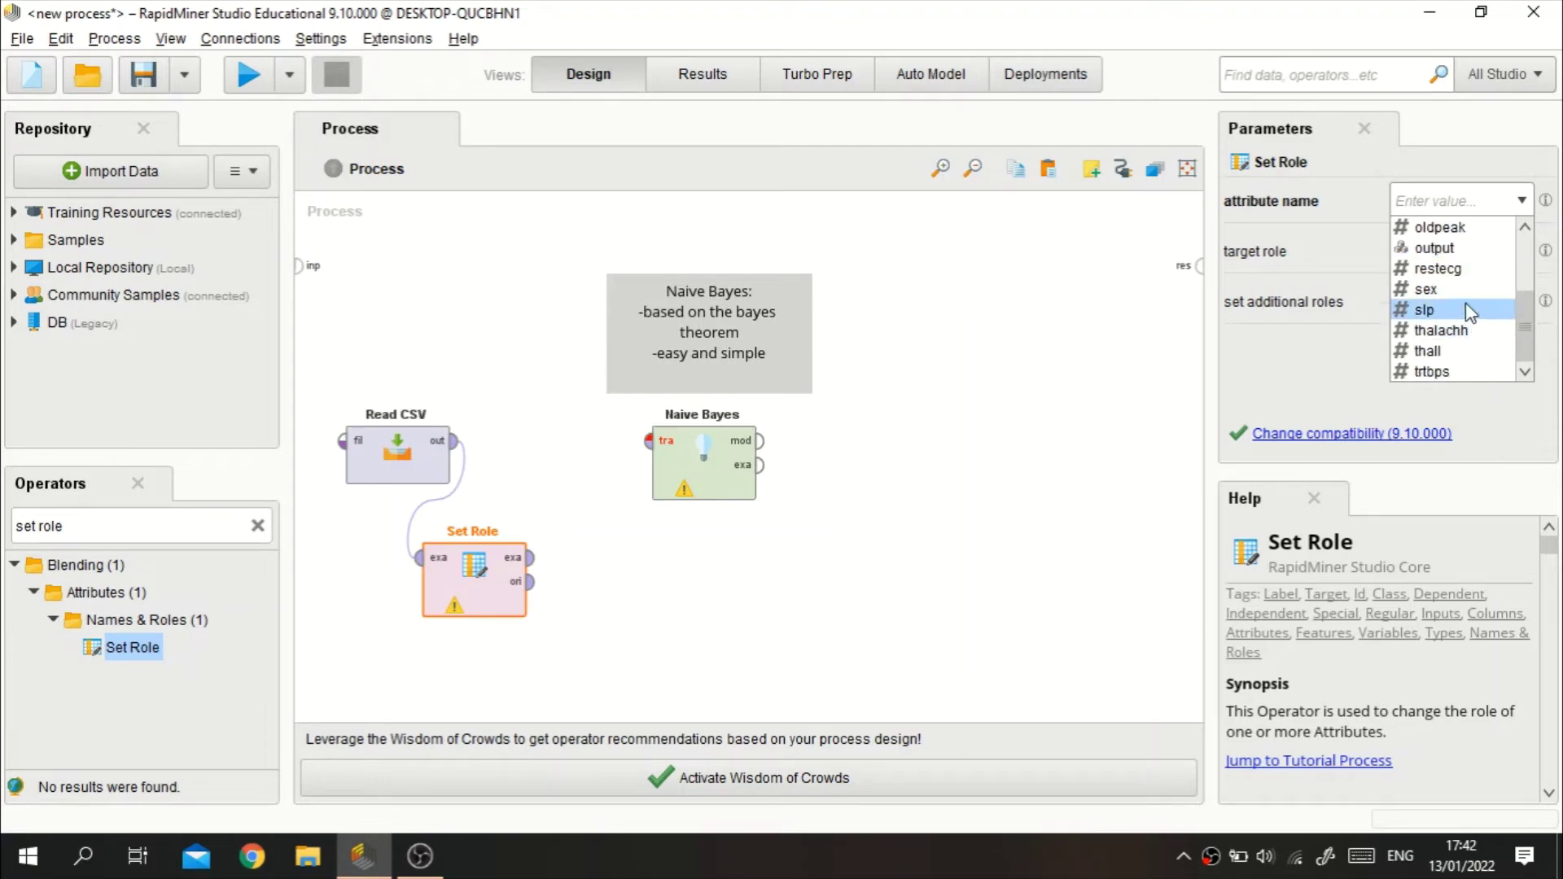
{"action": "left_click", "coordinate": [1439, 251]}
{"action": "left_click", "coordinate": [1520, 250]}
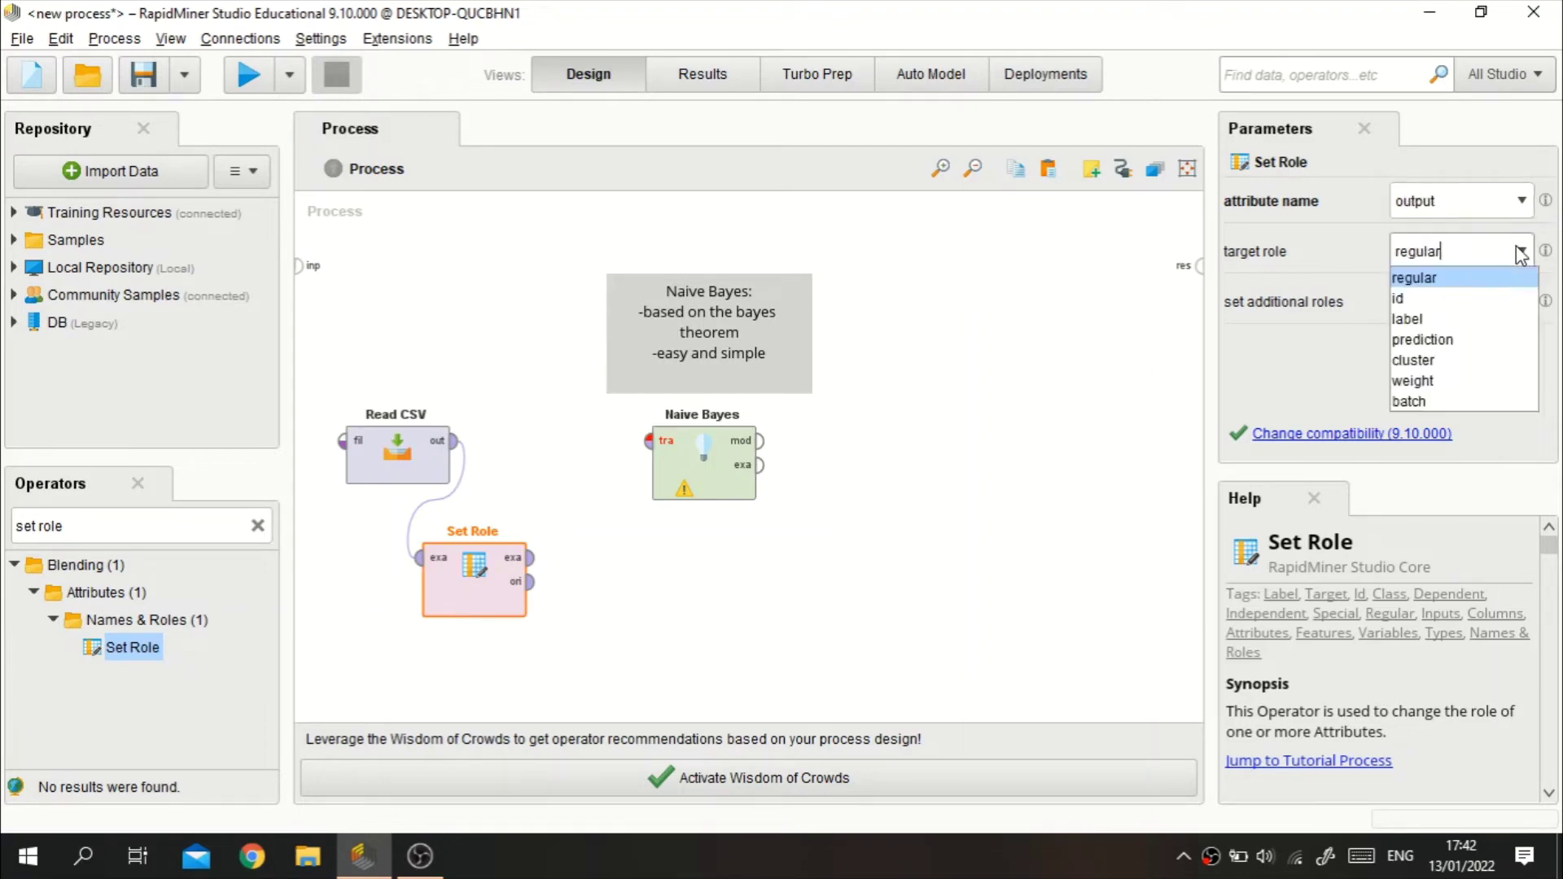
{"action": "left_click", "coordinate": [1484, 318]}
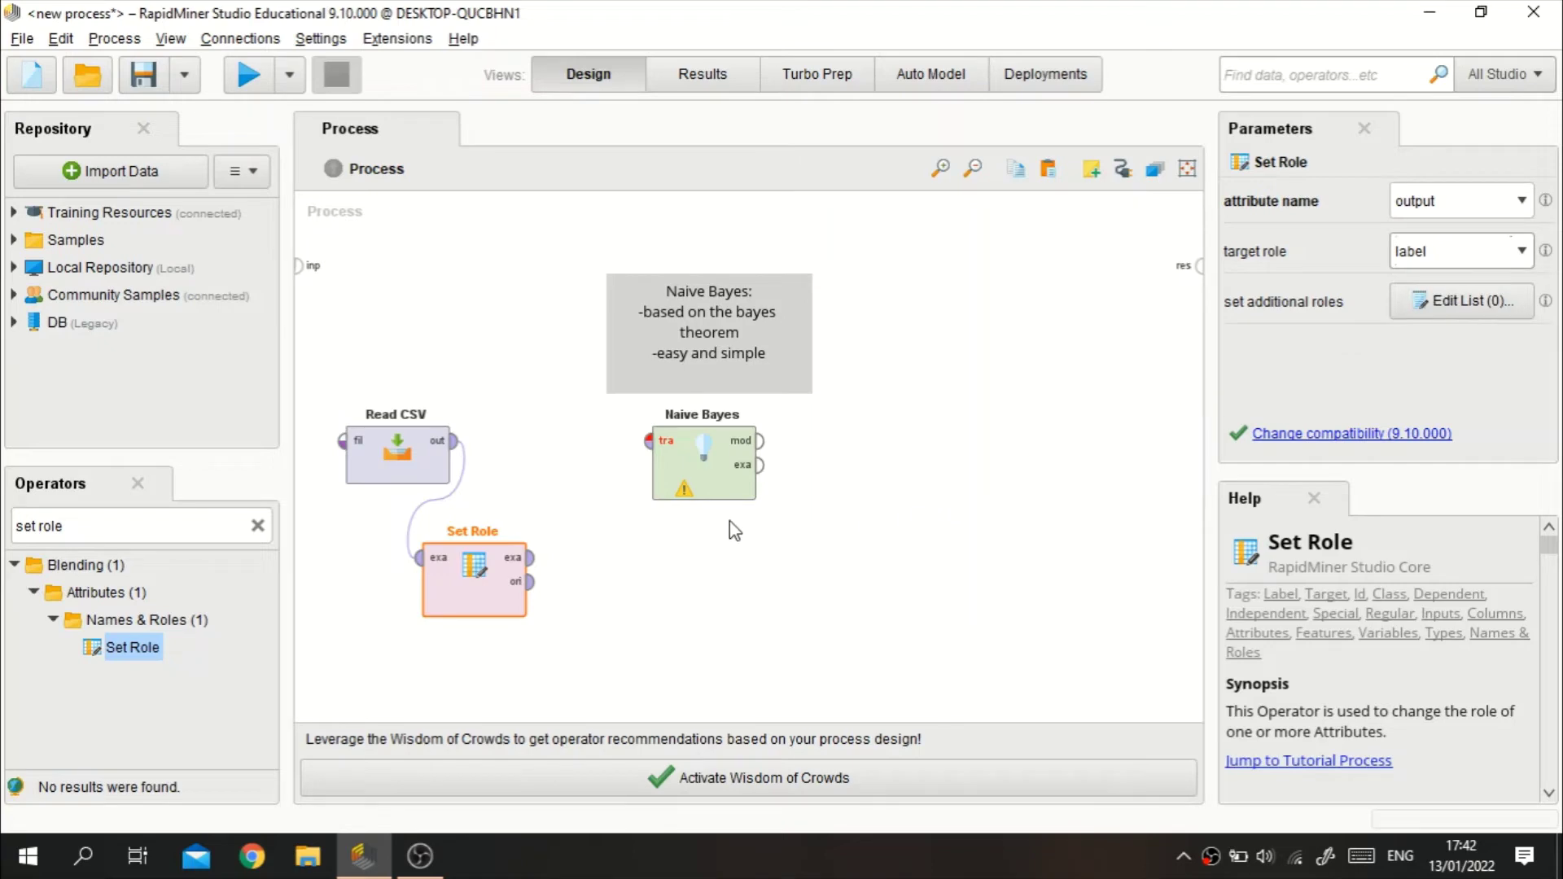
Add a Split Data operator beside Set Role, and move Naive Bayes and the text note farther away to make room.
{"action": "left_click_drag", "start_coordinate": [700, 450], "coordinate": [776, 450]}
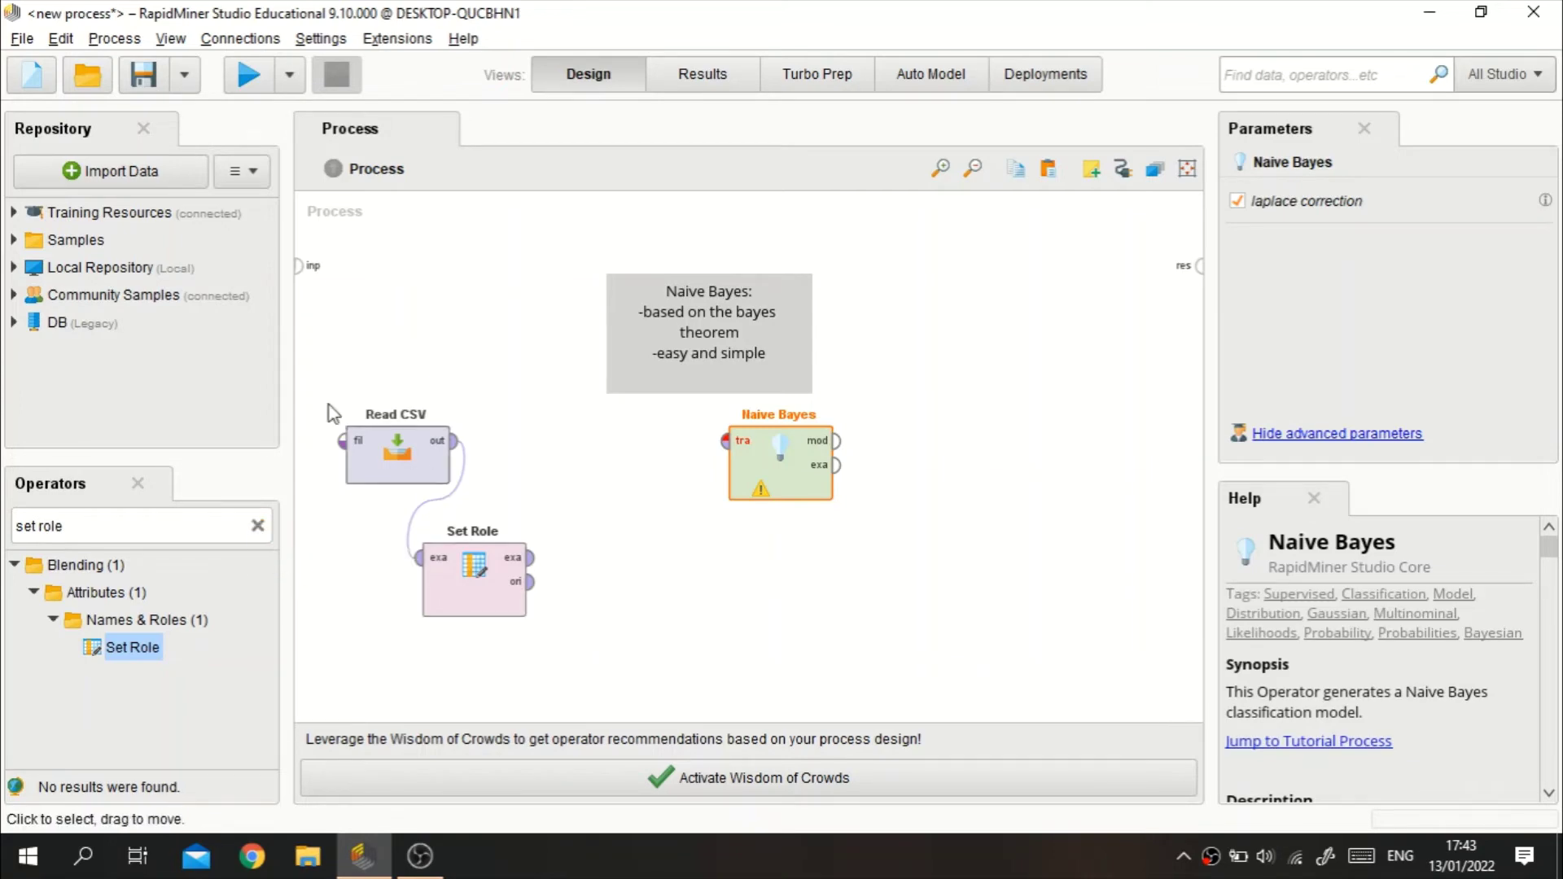
{"action": "left_click", "coordinate": [265, 529]}
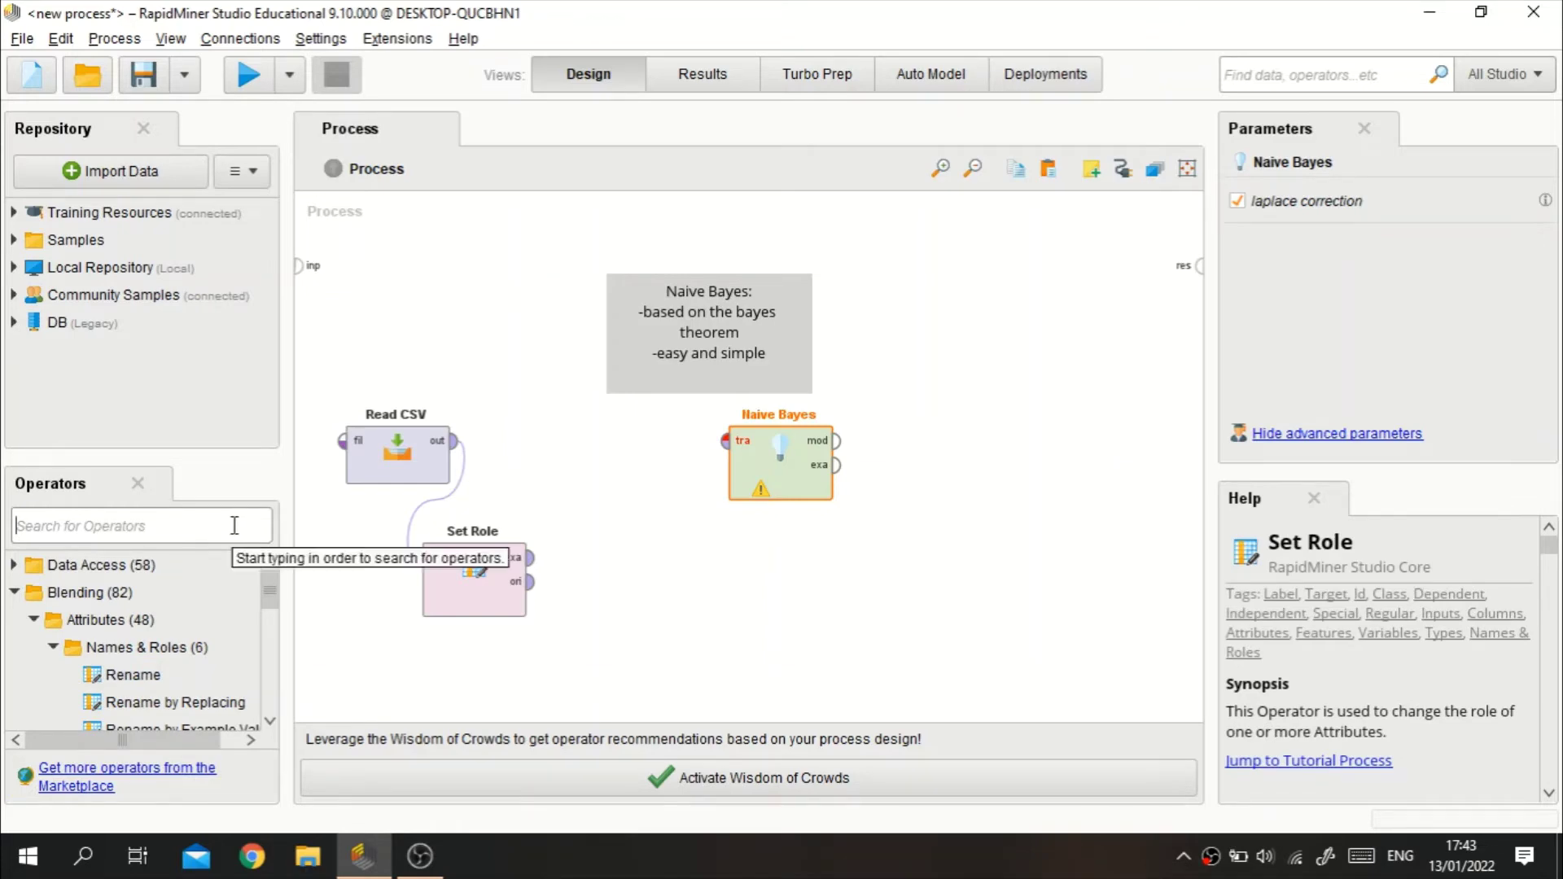
{"action": "type", "text": "split"}
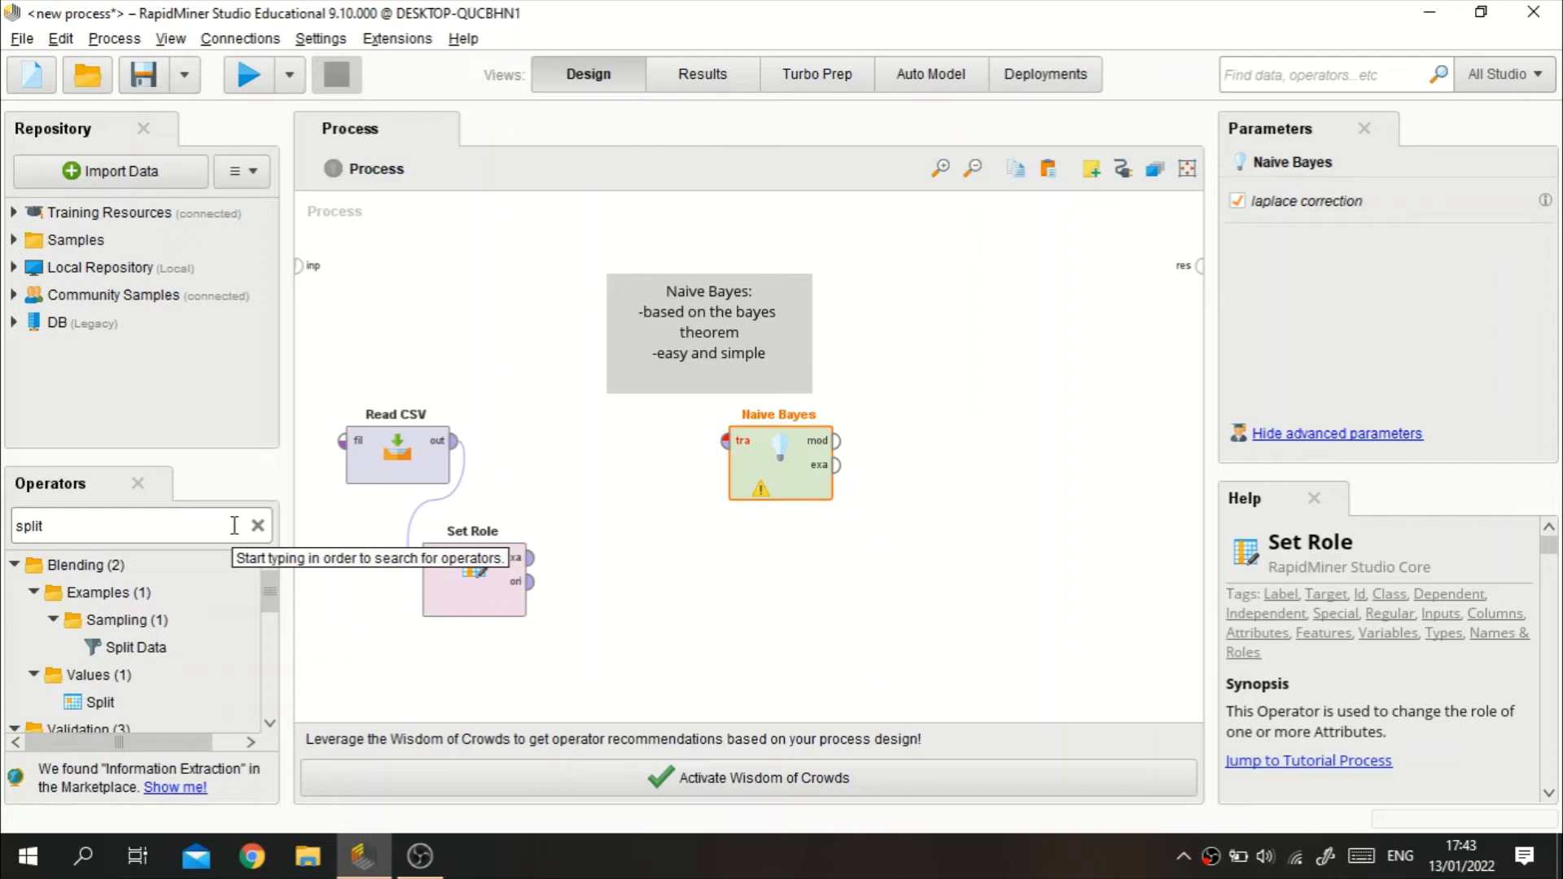
{"action": "left_click_drag", "start_coordinate": [124, 646], "coordinate": [635, 513]}
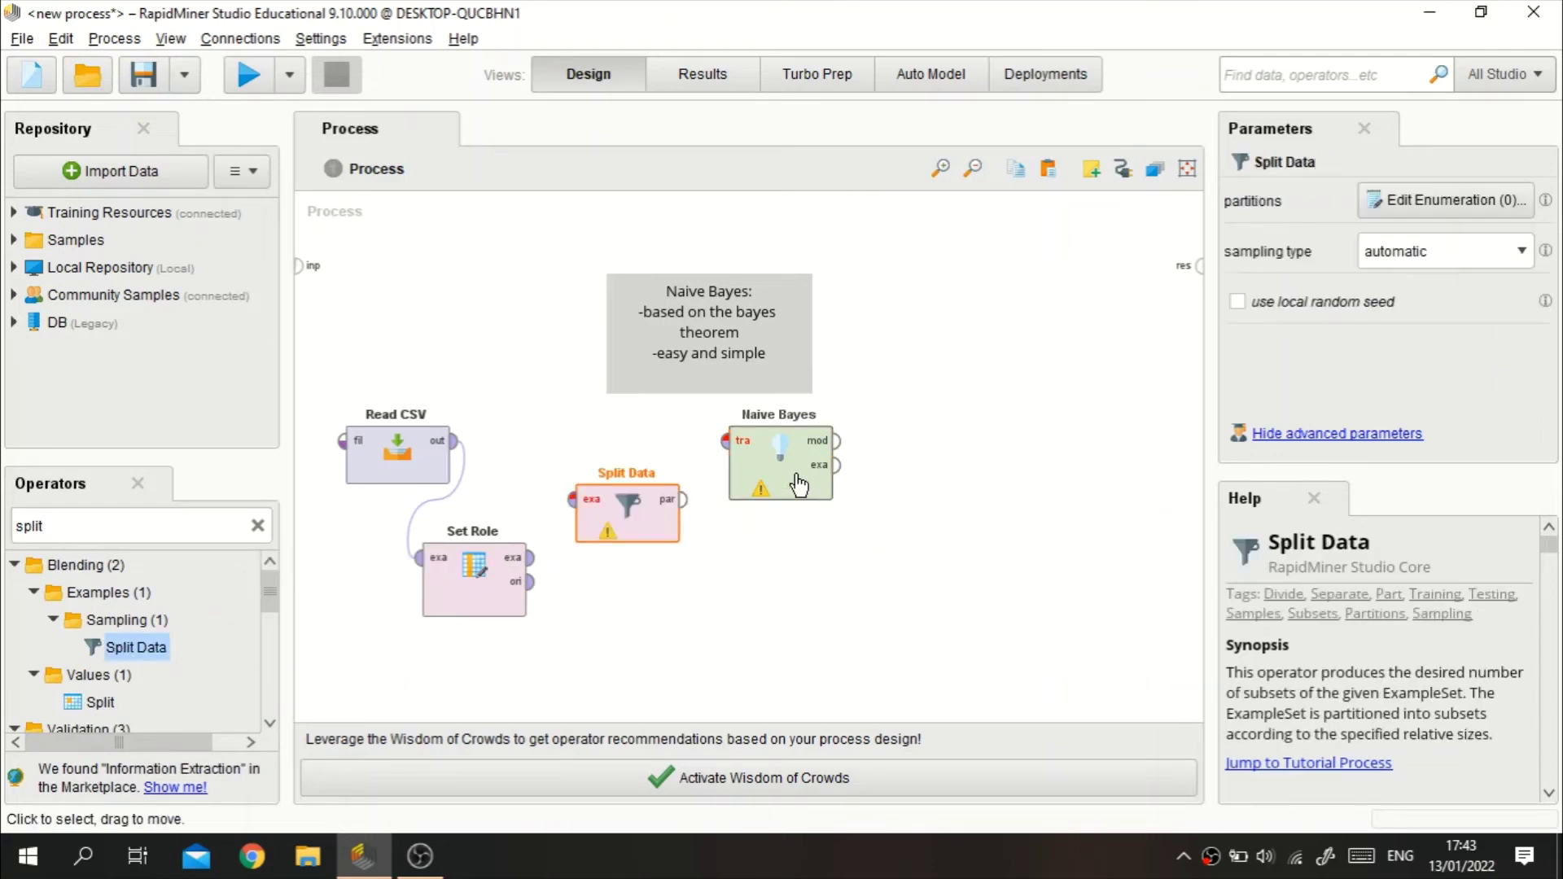
{"action": "left_click_drag", "start_coordinate": [779, 505], "coordinate": [933, 505]}
{"action": "left_click_drag", "start_coordinate": [627, 513], "coordinate": [627, 571]}
{"action": "left_click", "coordinate": [815, 285]}
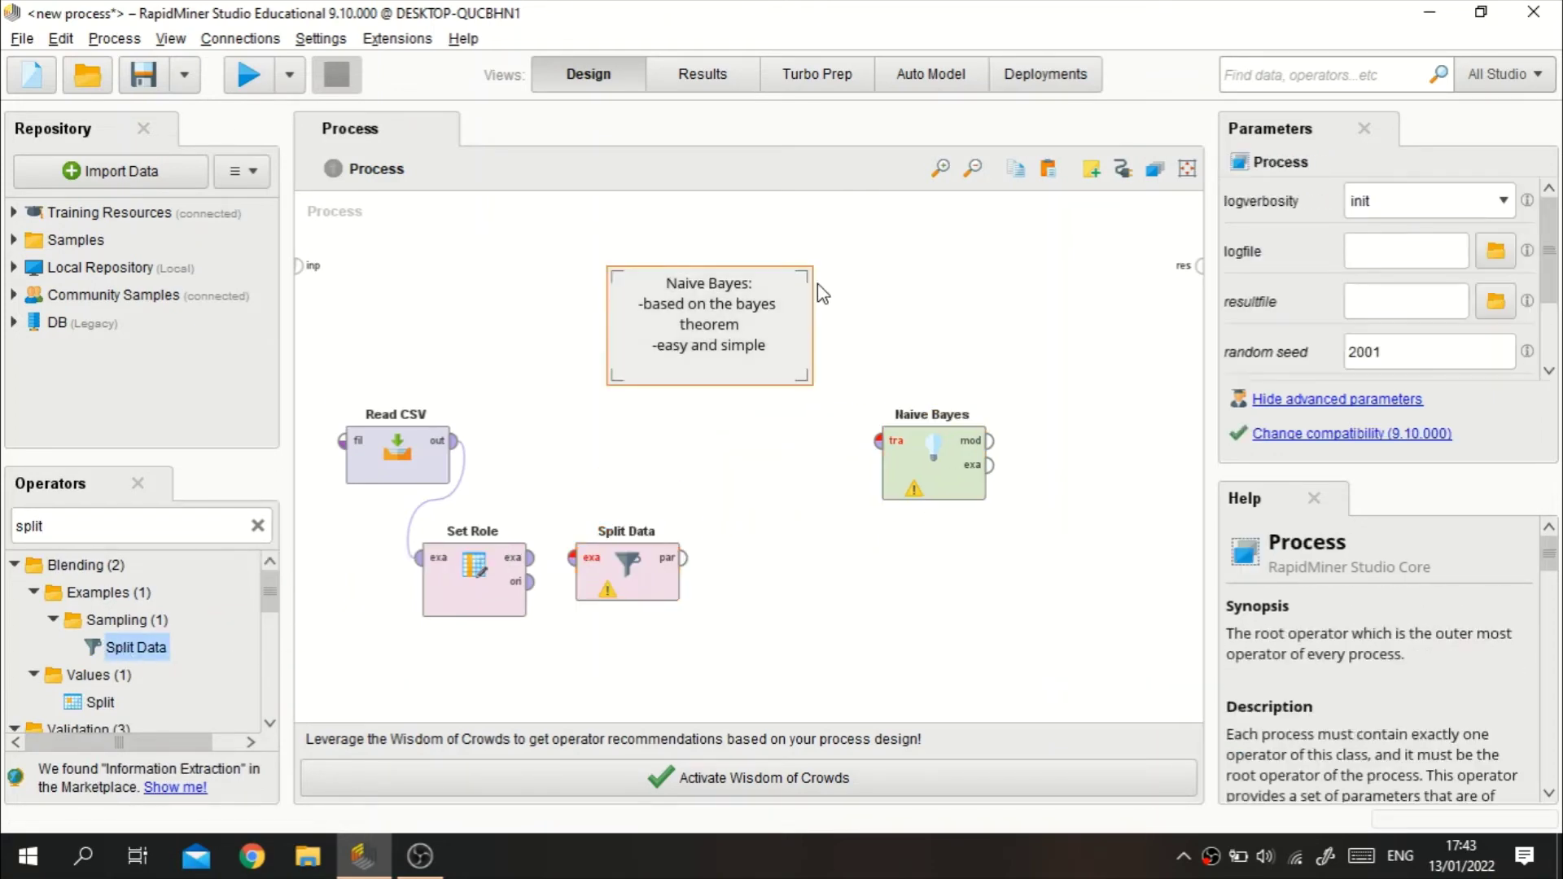
{"action": "left_click_drag", "start_coordinate": [814, 285], "coordinate": [833, 241]}
Define two partitions for the Split Data operator with ratios 0.7 and 0.3.
{"action": "left_click", "coordinate": [627, 574]}
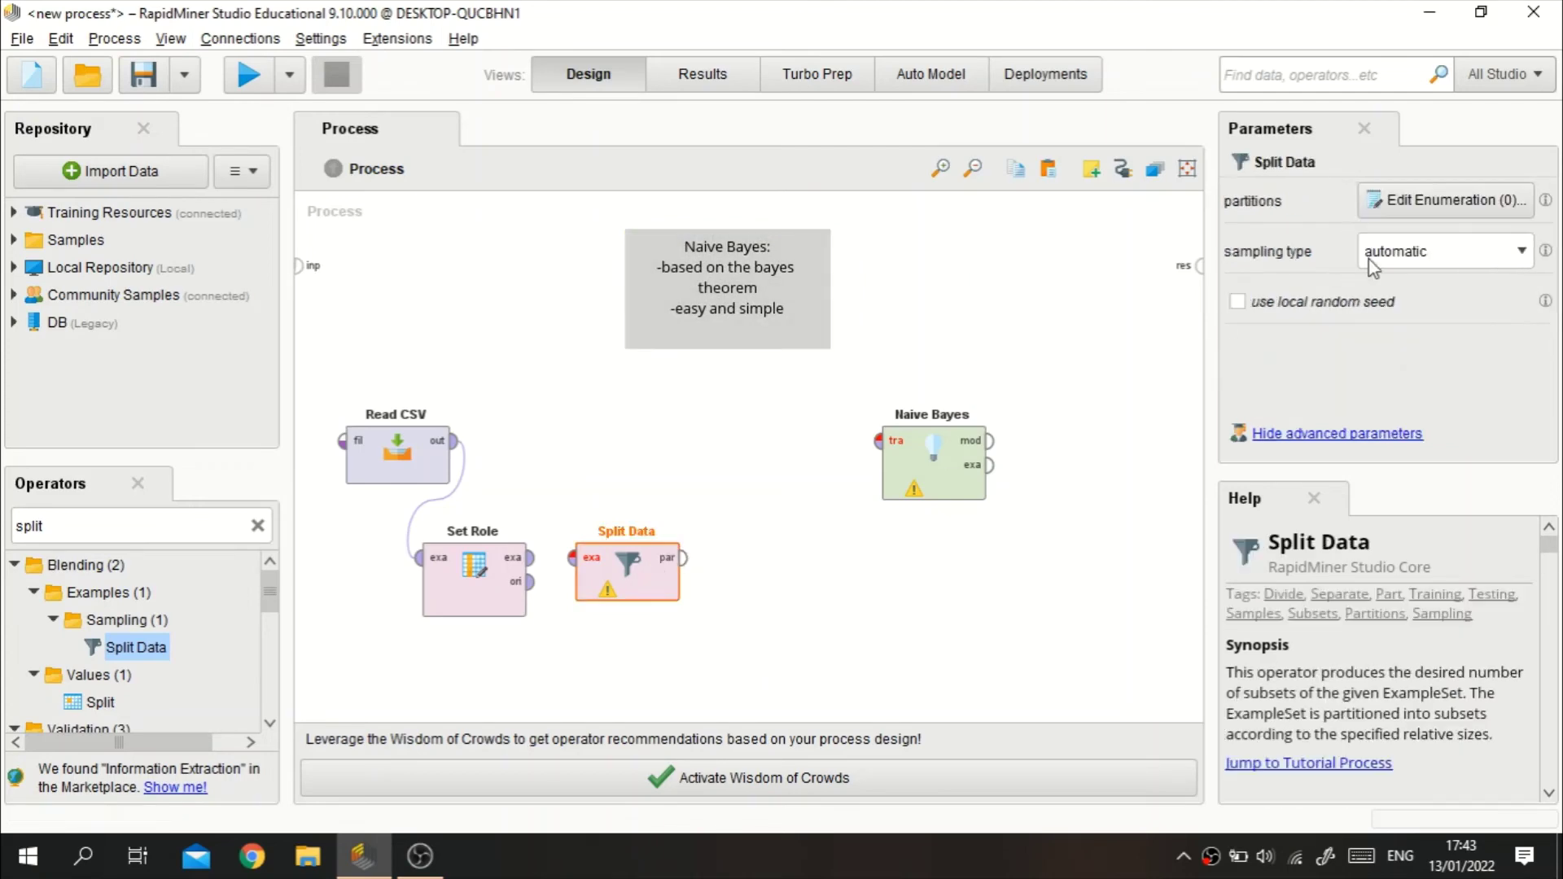
{"action": "left_click", "coordinate": [1438, 200]}
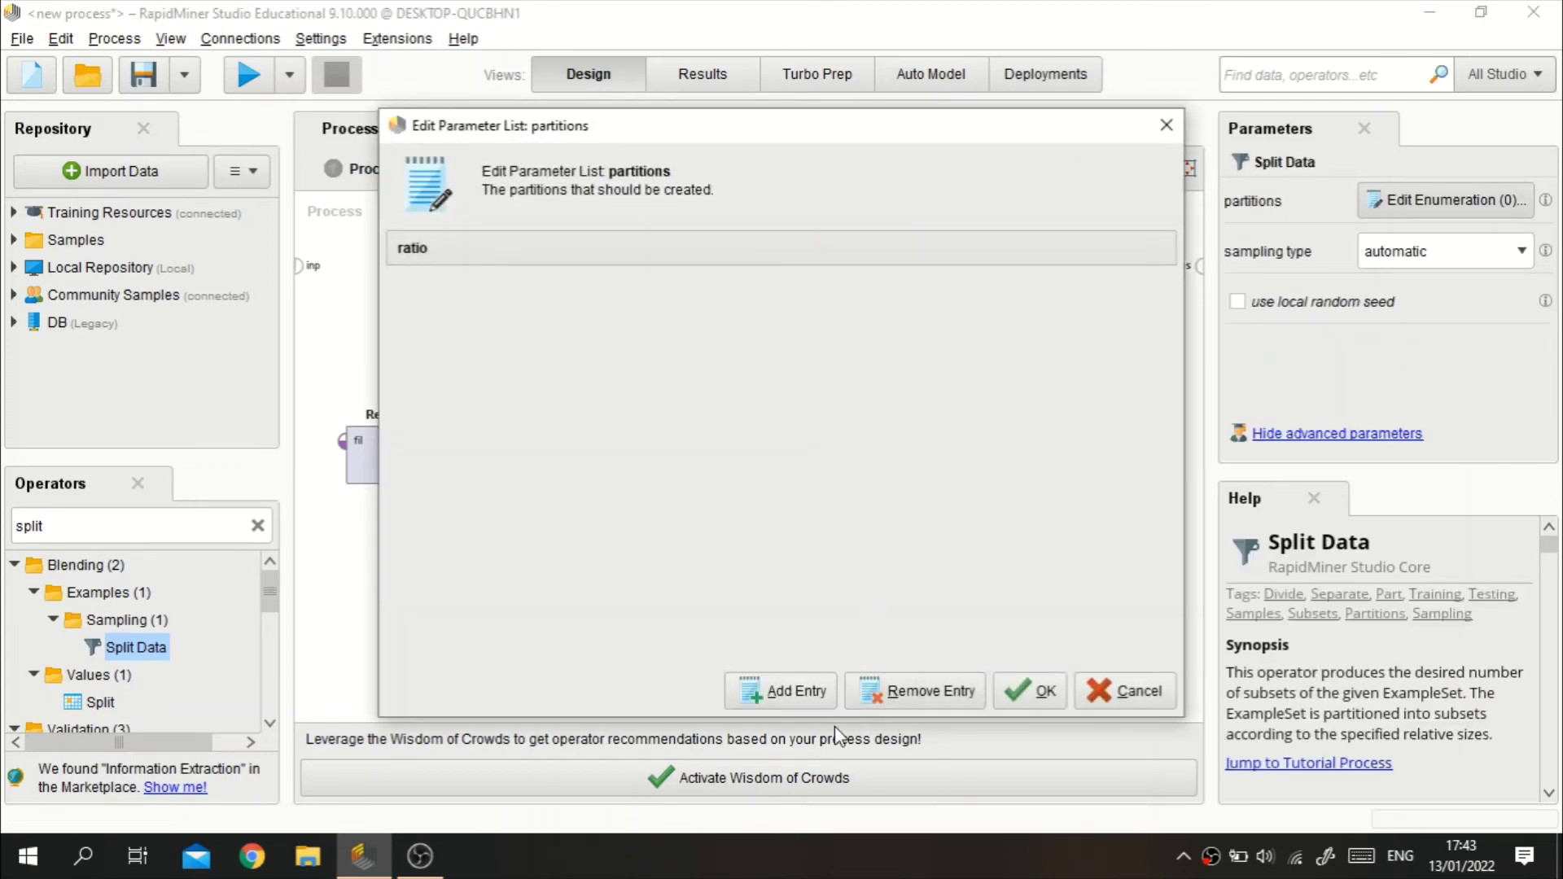
{"action": "left_click", "coordinate": [793, 696]}
{"action": "type", "text": "70"}
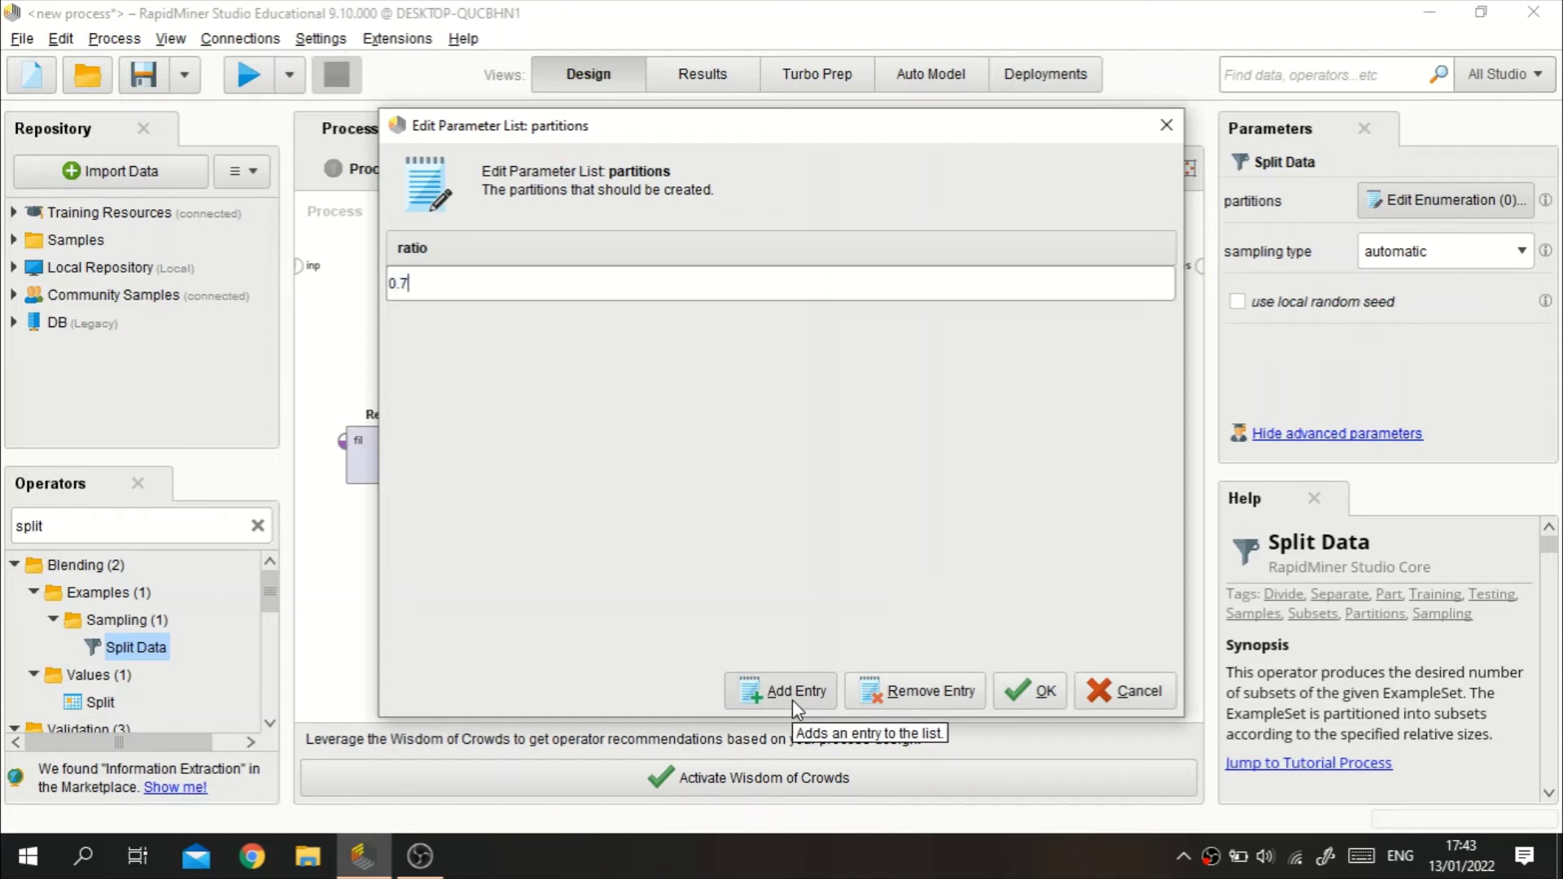
{"action": "left_click", "coordinate": [782, 699]}
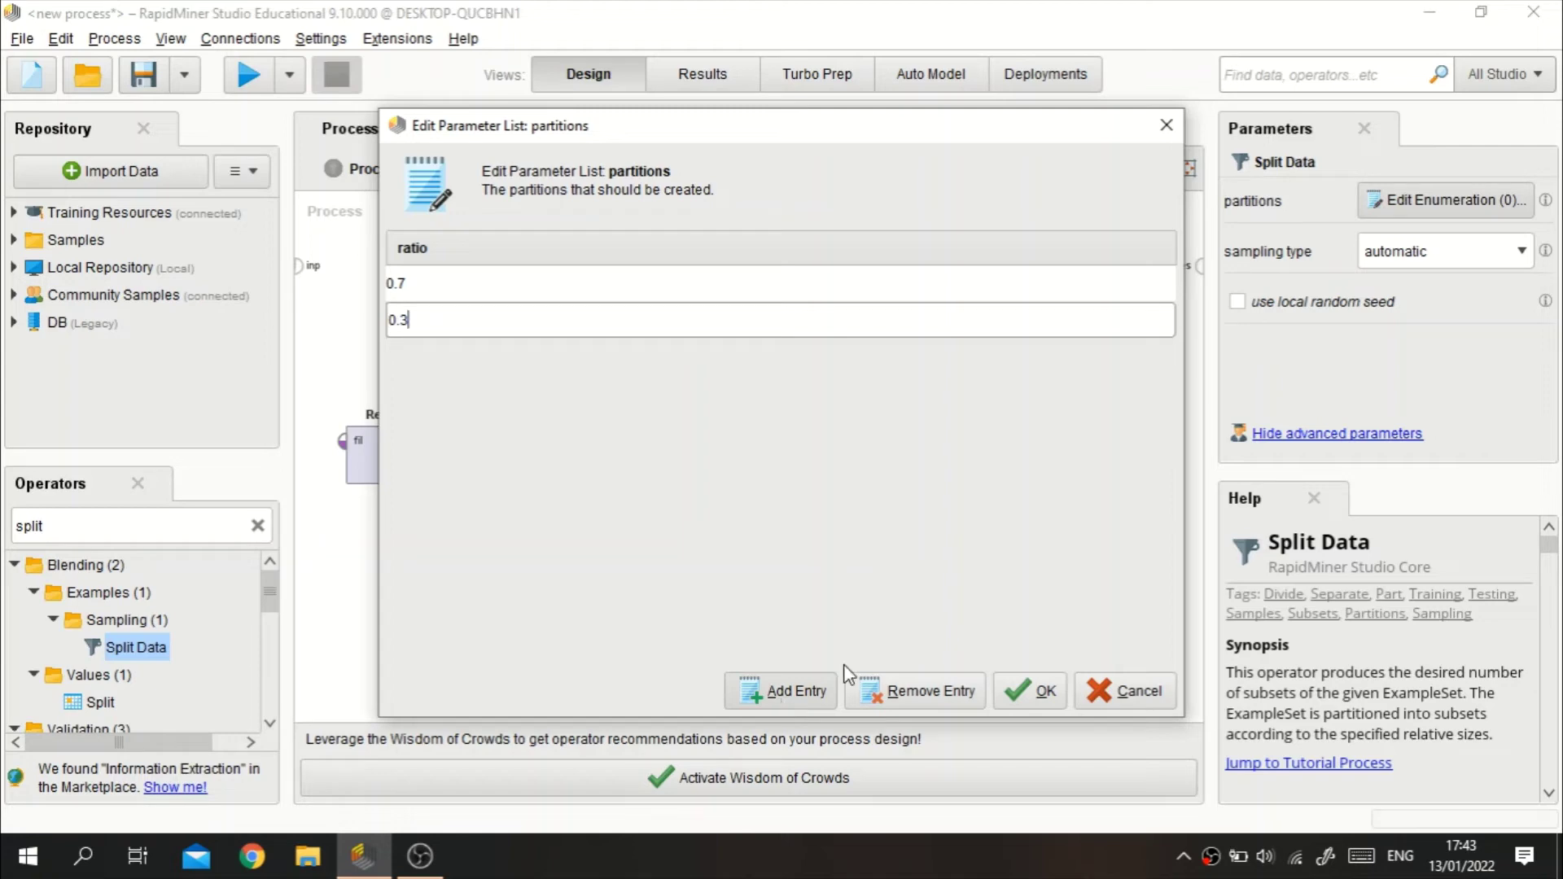
{"action": "type", "text": "0.3"}
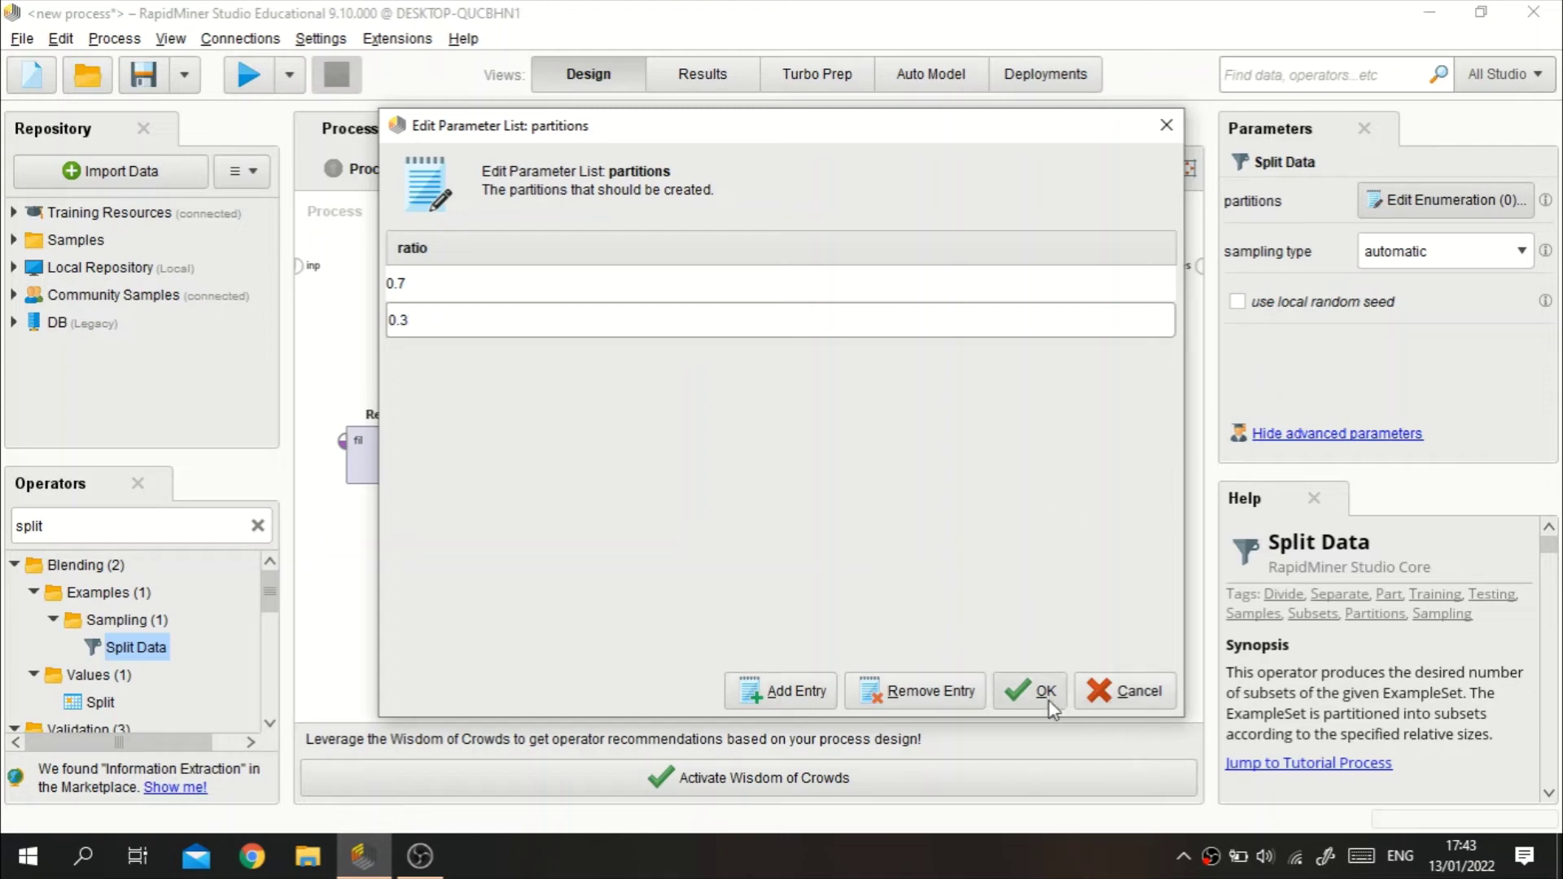
{"action": "left_click", "coordinate": [1030, 691]}
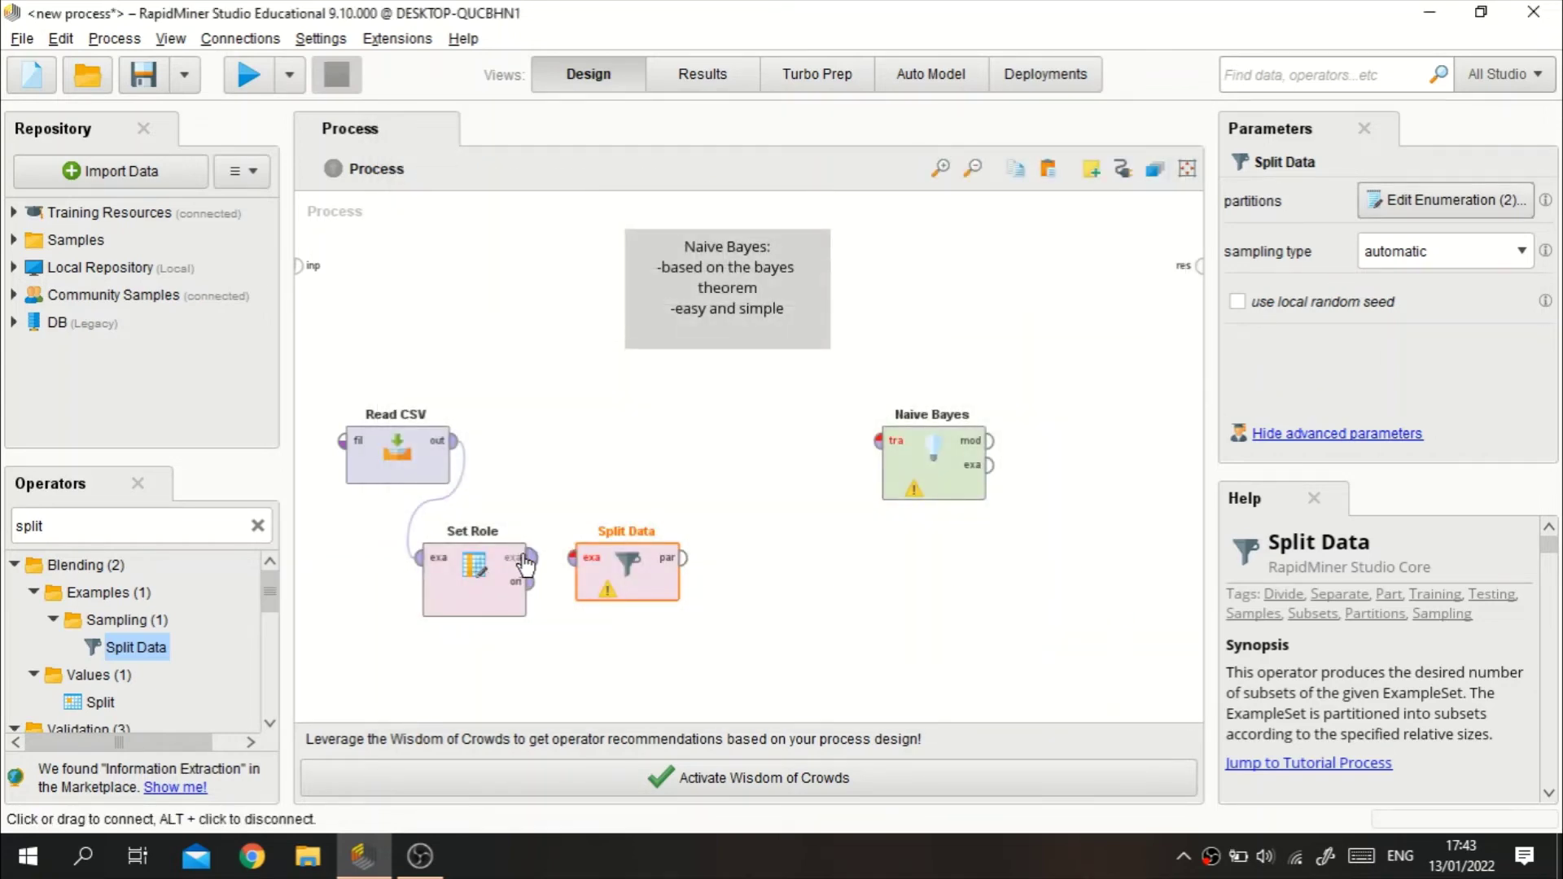
Connect Set Role's example set output to Split Data, and Split Data's first partition output to Naive Bayes' training input.
{"action": "left_click_drag", "start_coordinate": [529, 558], "coordinate": [573, 559]}
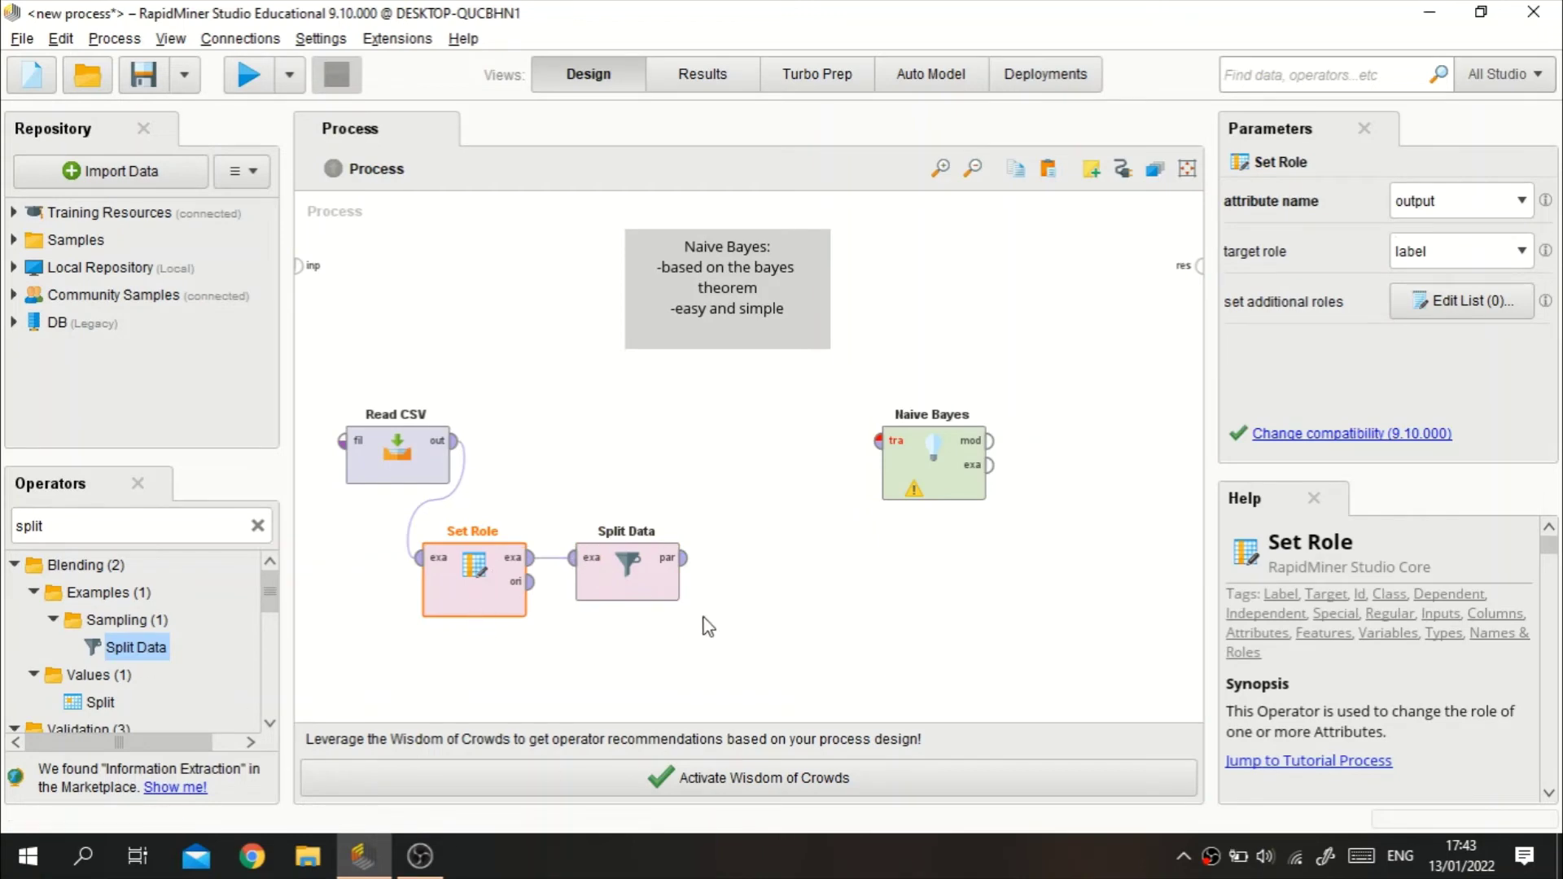
{"action": "left_click_drag", "start_coordinate": [642, 584], "coordinate": [667, 548]}
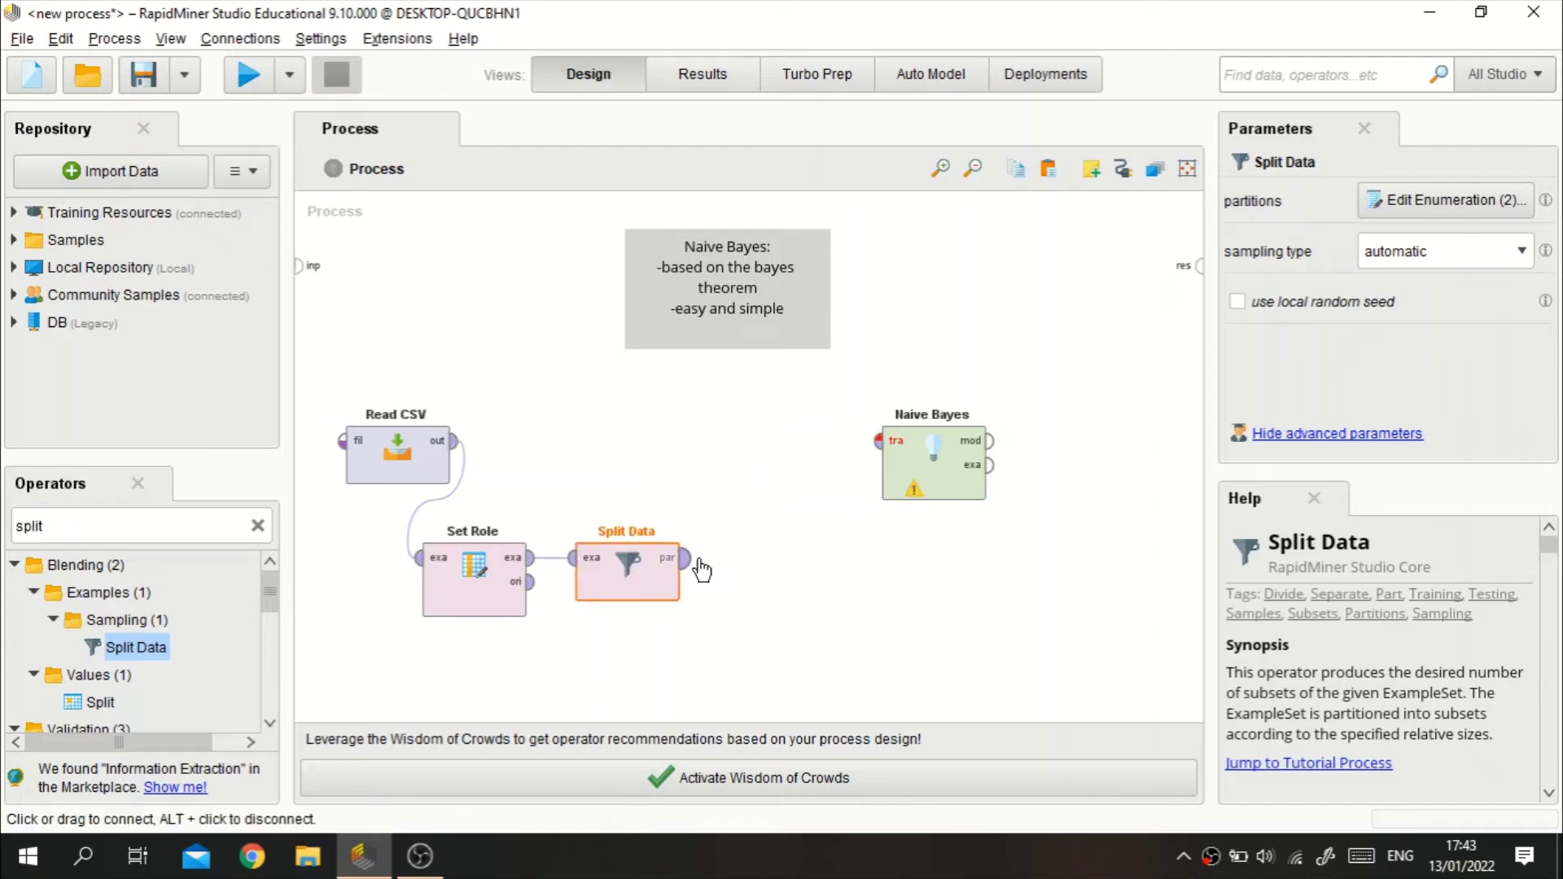
{"action": "left_click", "coordinate": [688, 567]}
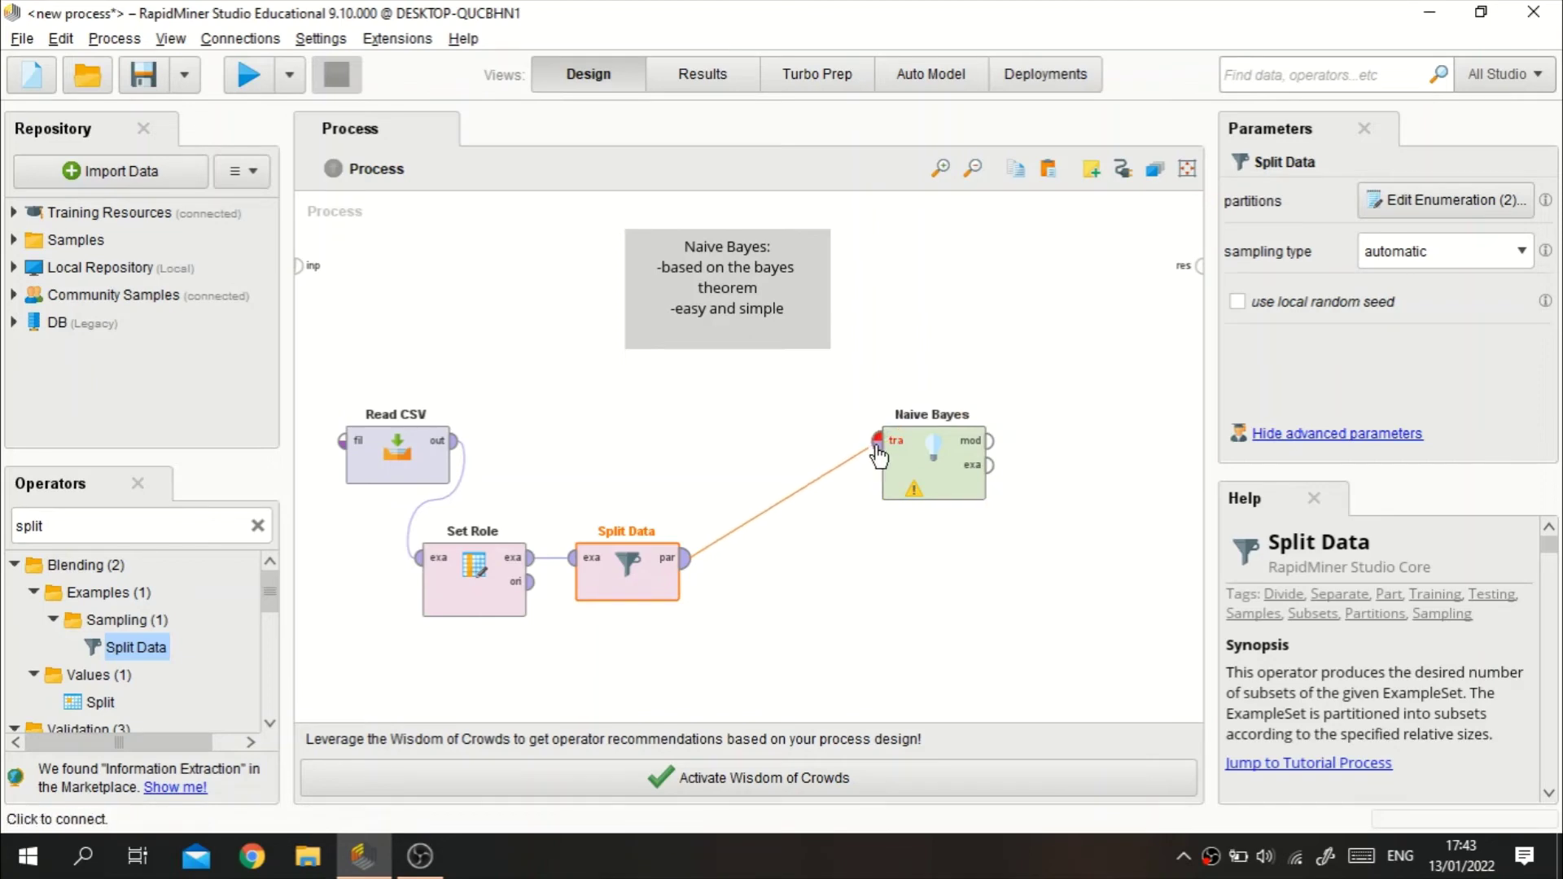
{"action": "left_click", "coordinate": [905, 436]}
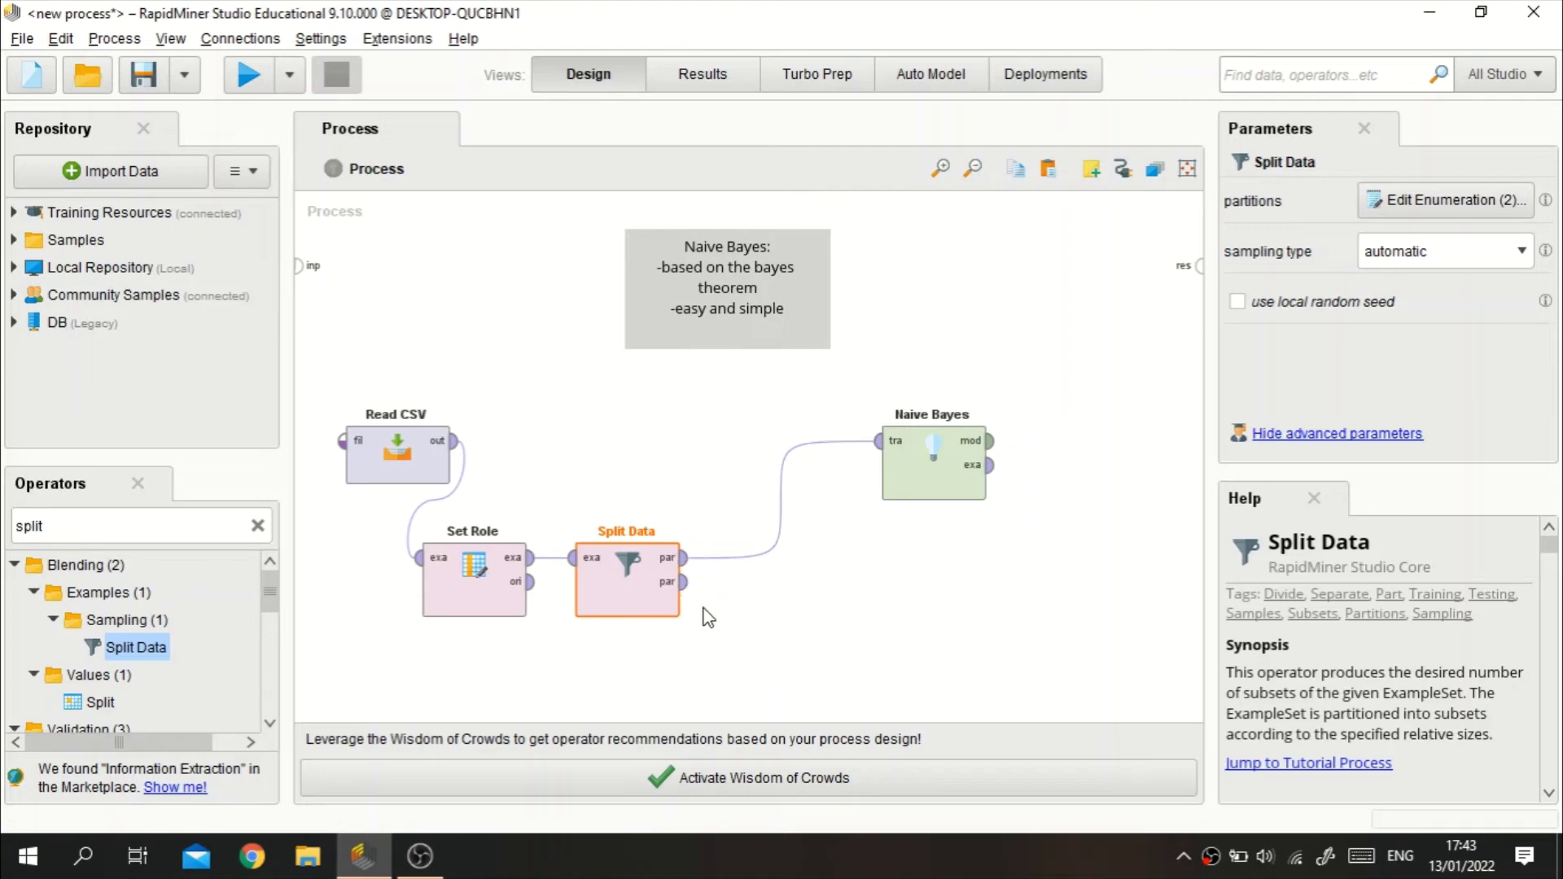
Find the Apply Model operator and add it to the process below Naive Bayes.
{"action": "left_click", "coordinate": [256, 526]}
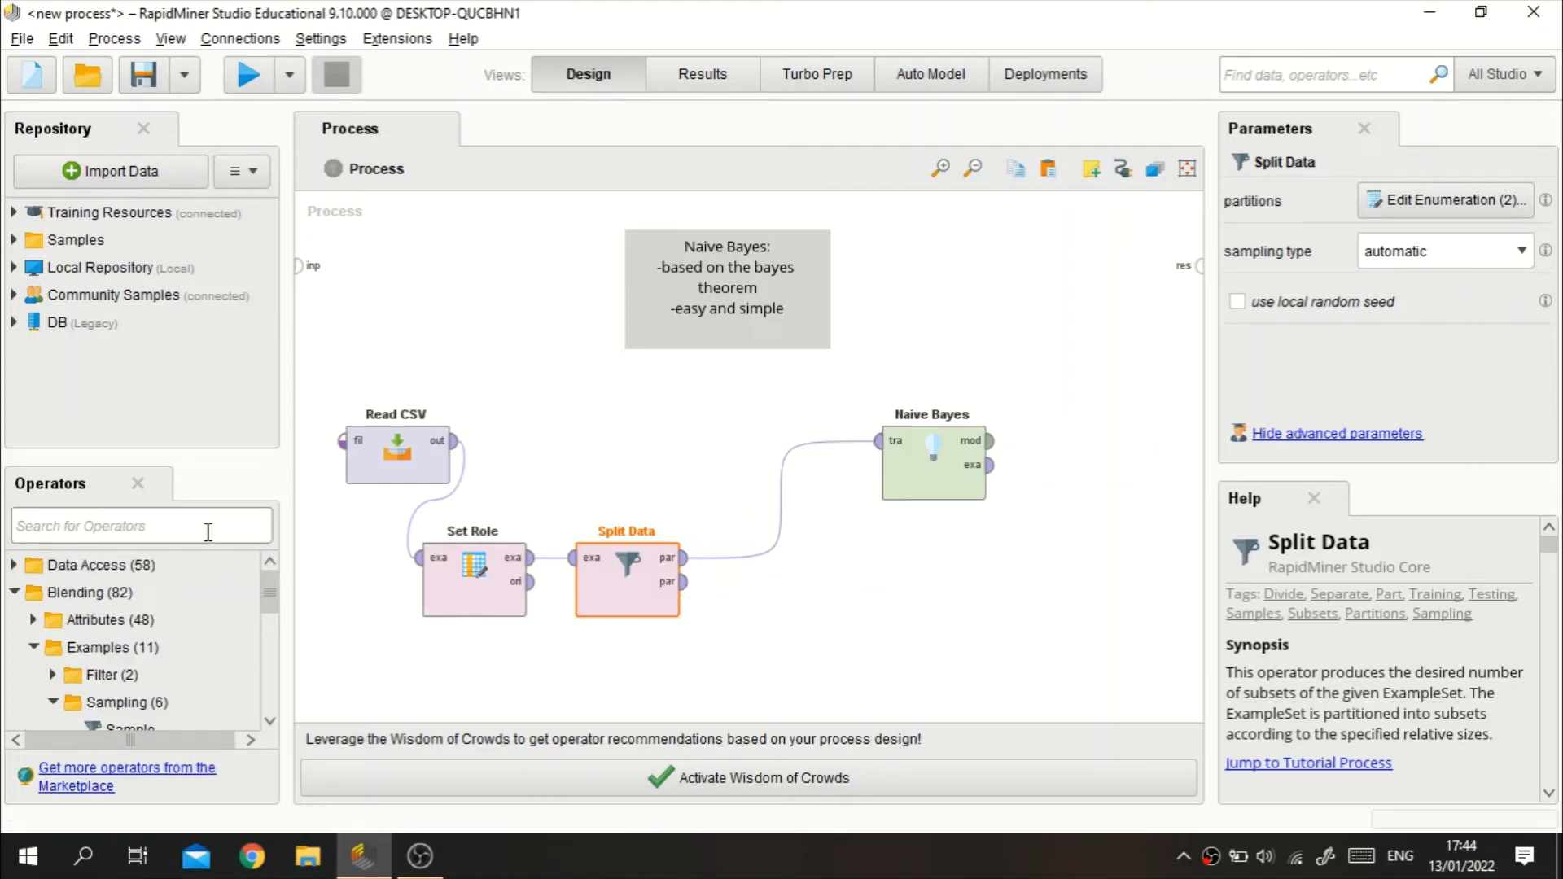
{"action": "type", "text": "apply"}
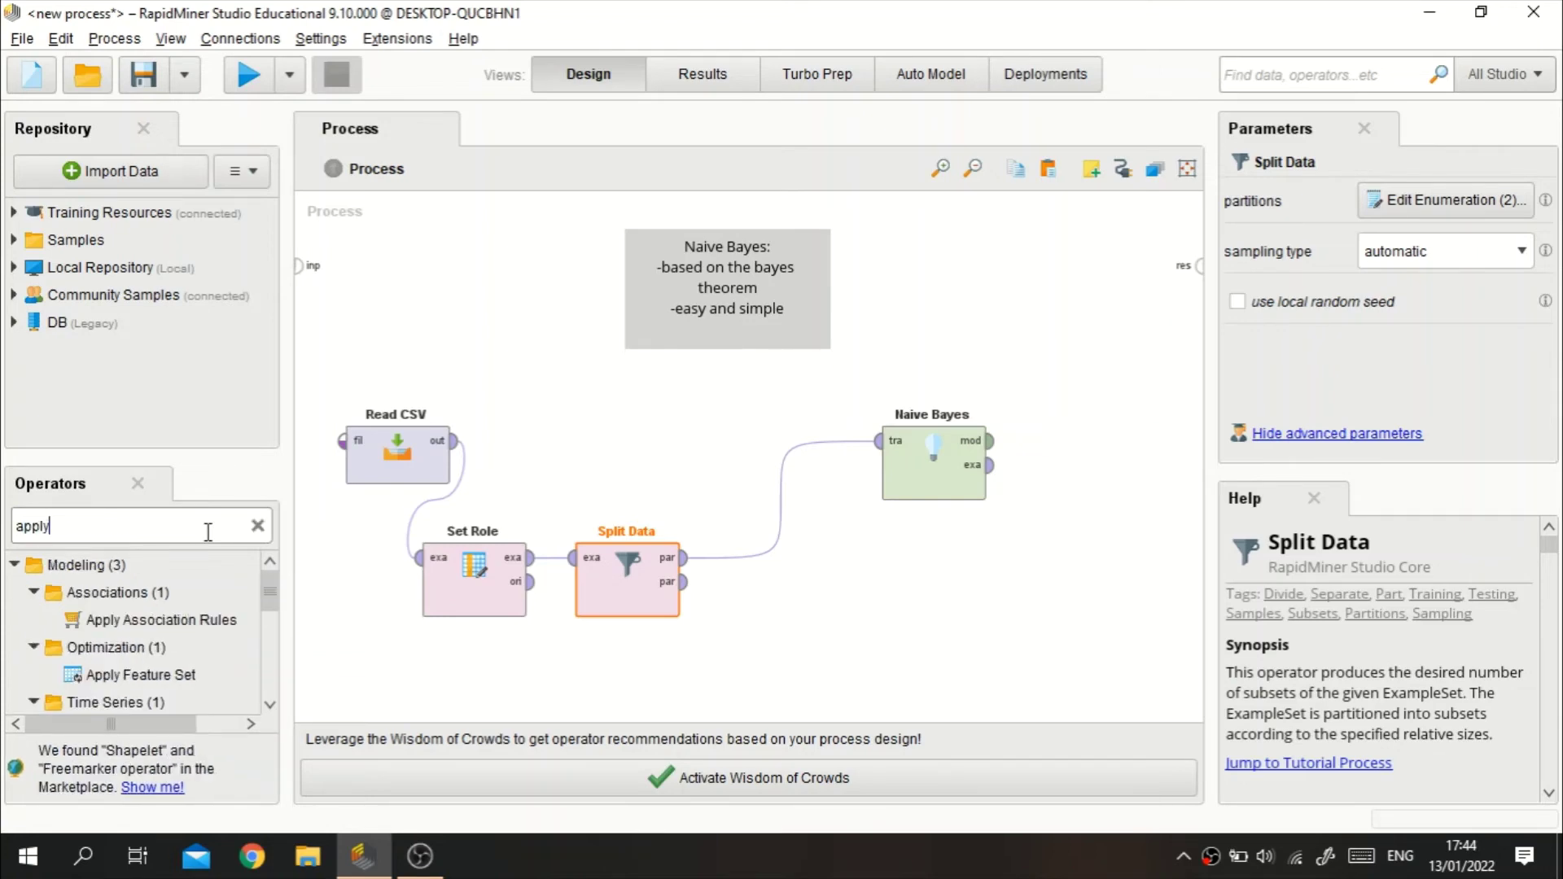
{"action": "type", "text": " model"}
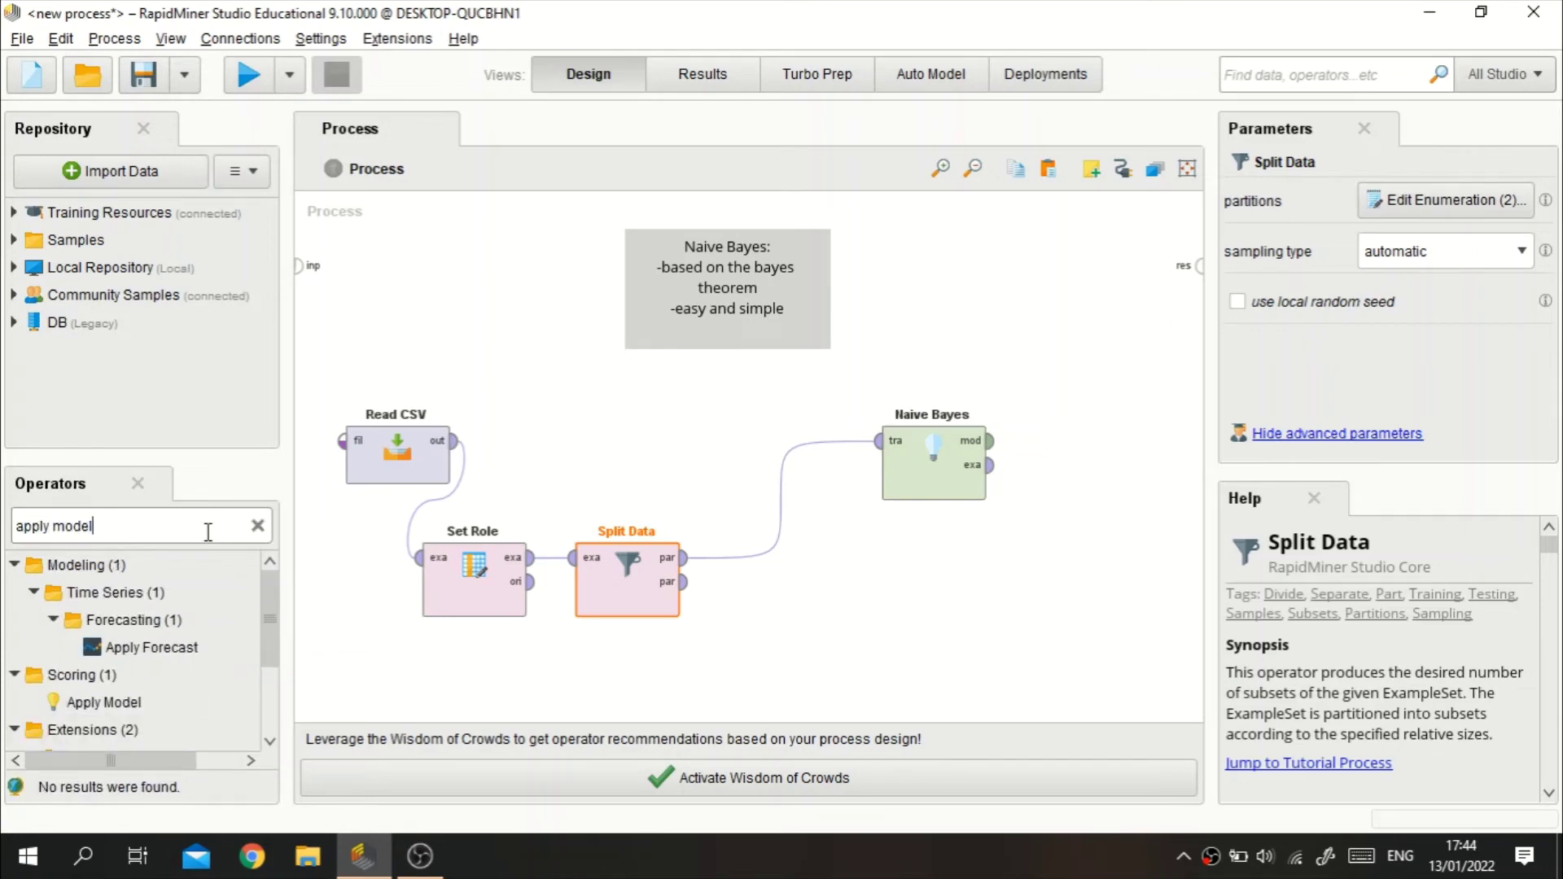
{"action": "left_click_drag", "start_coordinate": [122, 702], "coordinate": [848, 653]}
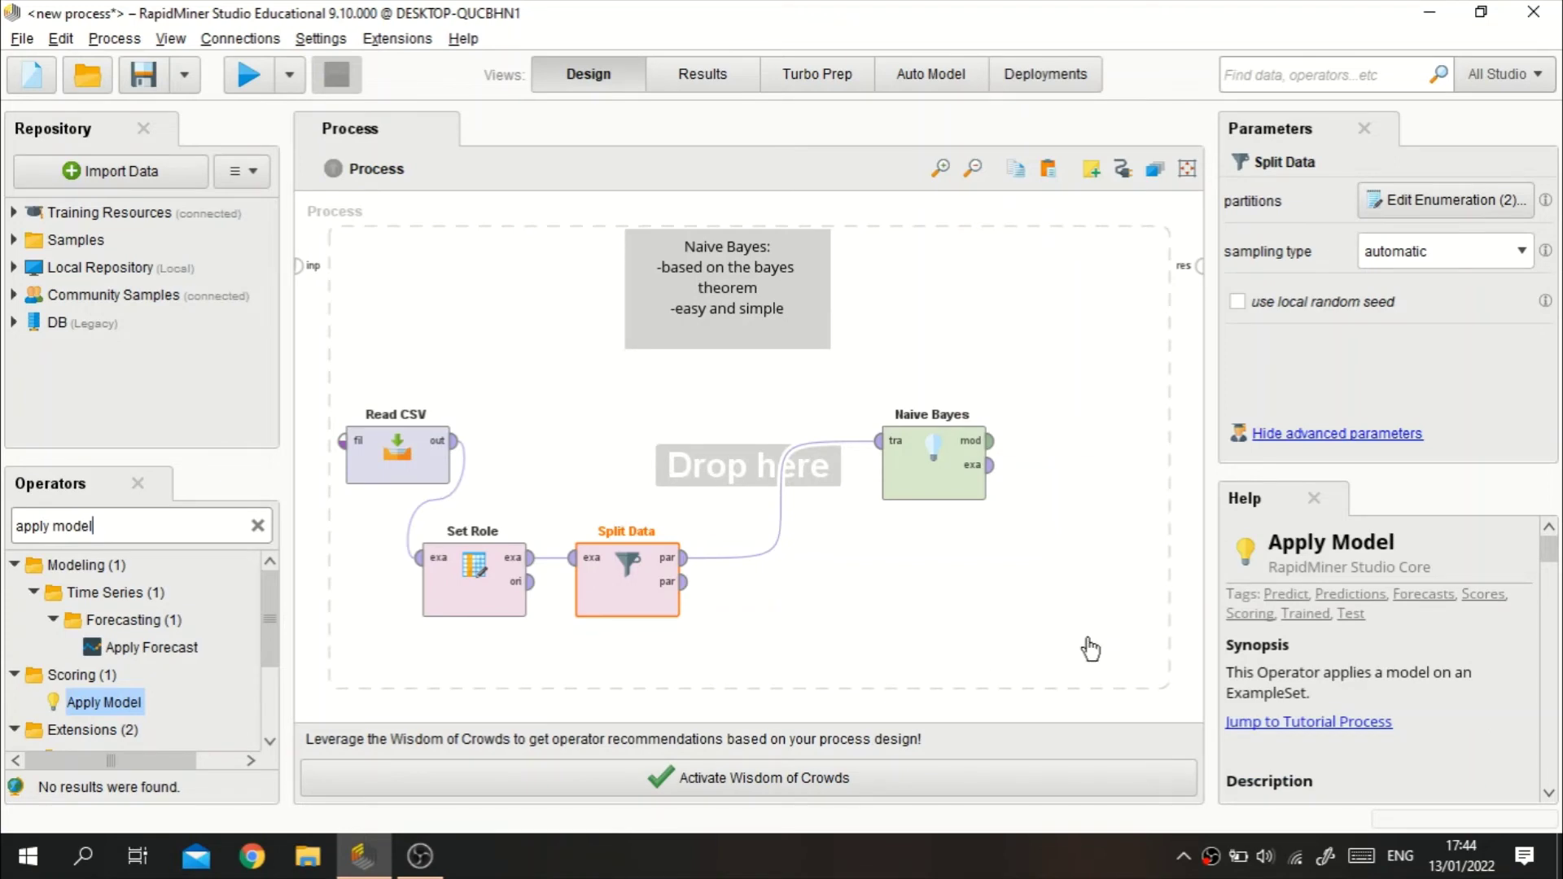
{"action": "left_click_drag", "start_coordinate": [1091, 649], "coordinate": [821, 640]}
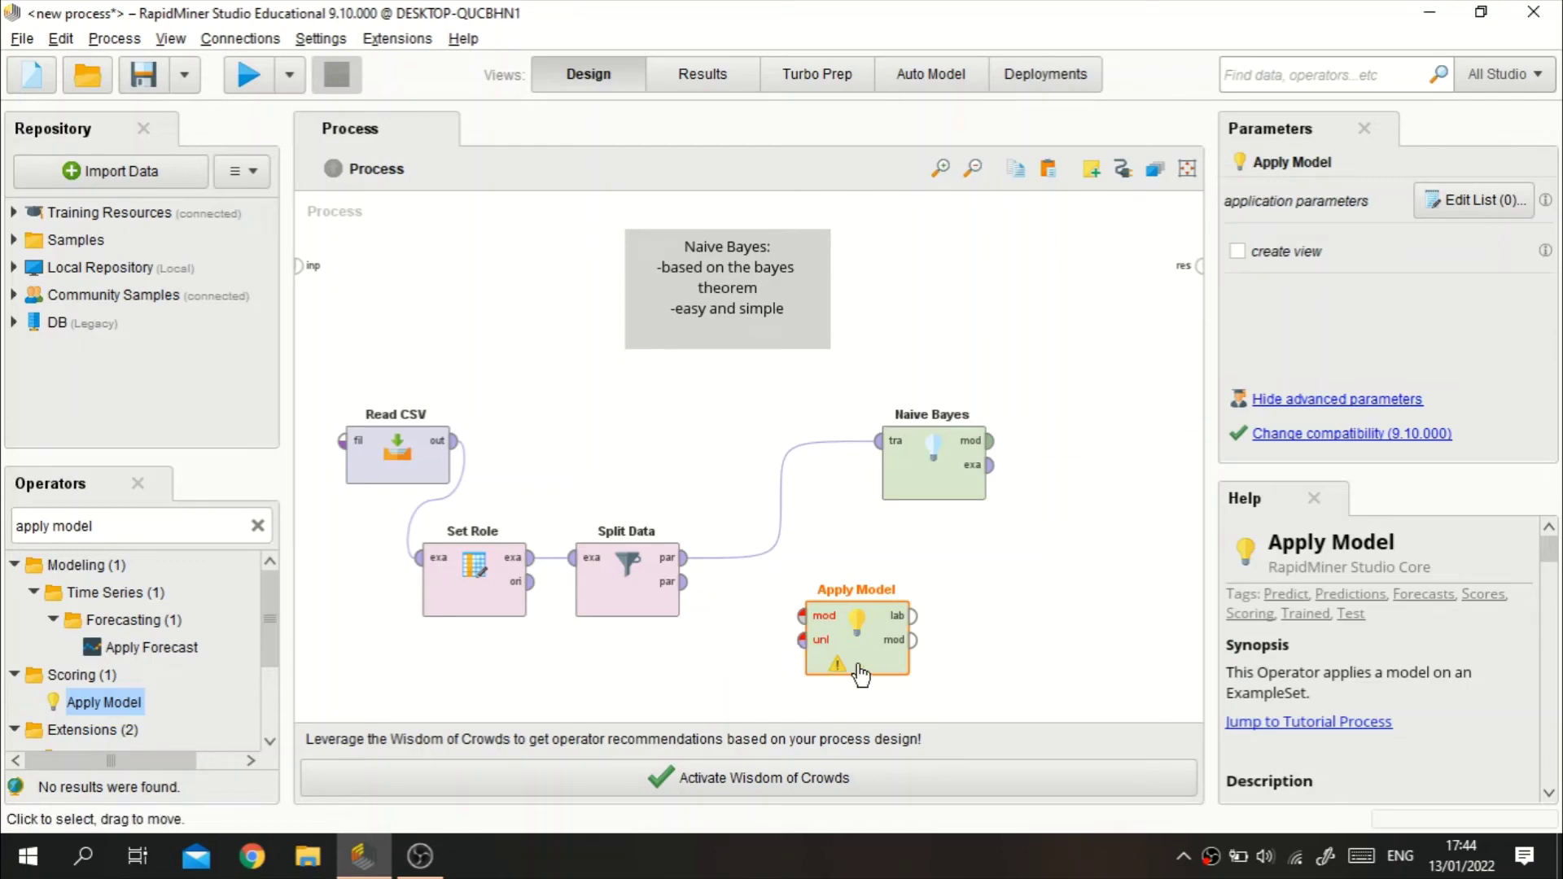
Connect Split Data's second partition to Apply Model's unlabelled input, and Naive Bayes, moved closer to Split Data, to its model input.
{"action": "left_click", "coordinate": [803, 640]}
{"action": "left_click", "coordinate": [682, 581]}
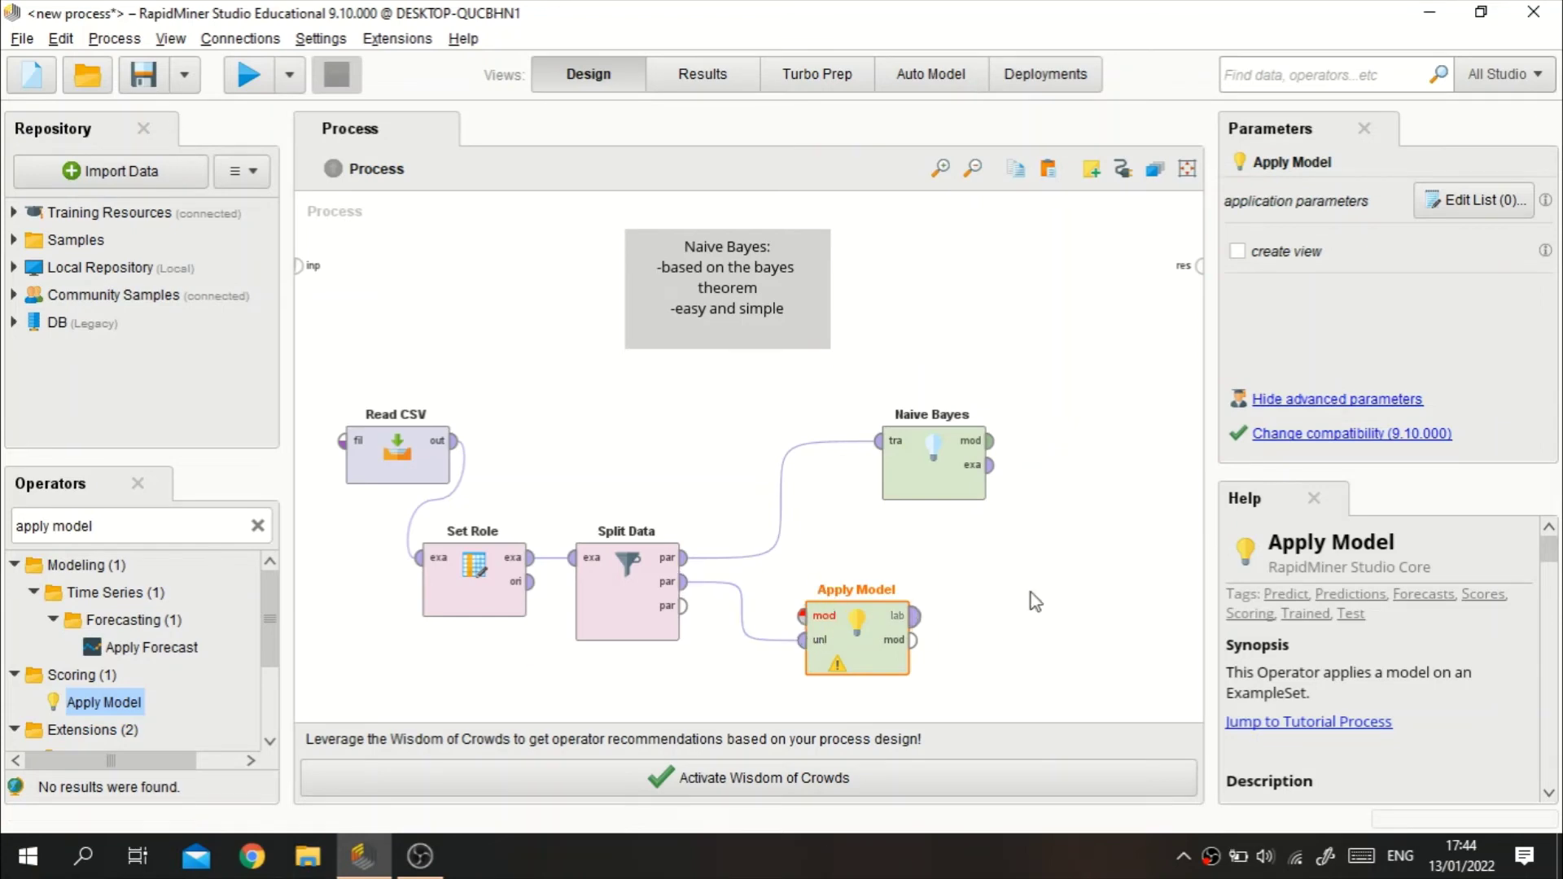
{"action": "left_click_drag", "start_coordinate": [955, 463], "coordinate": [801, 463]}
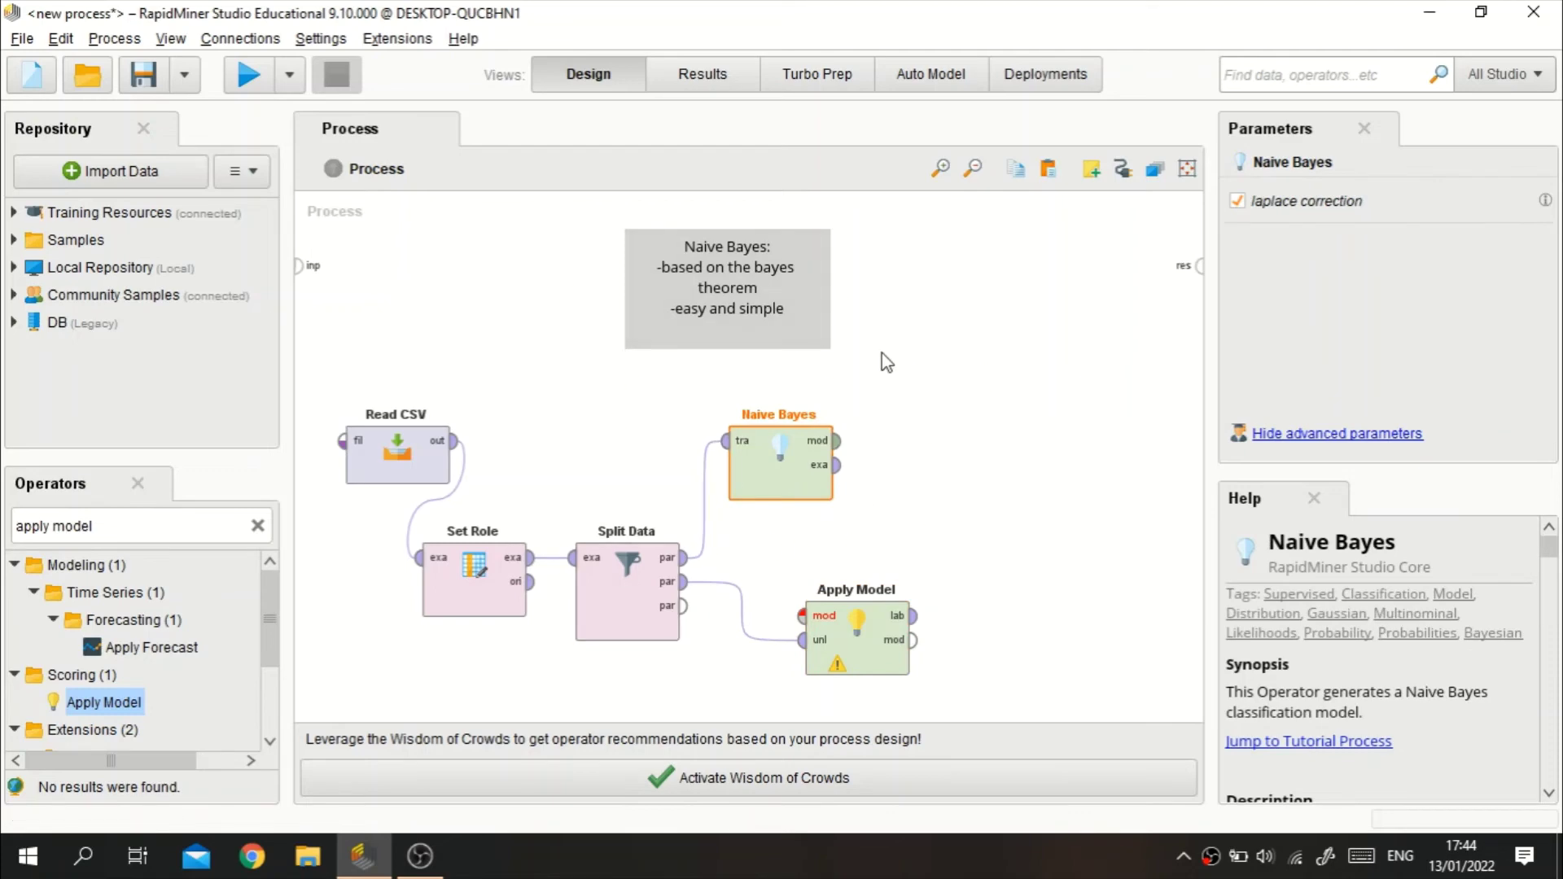
{"action": "left_click", "coordinate": [831, 453]}
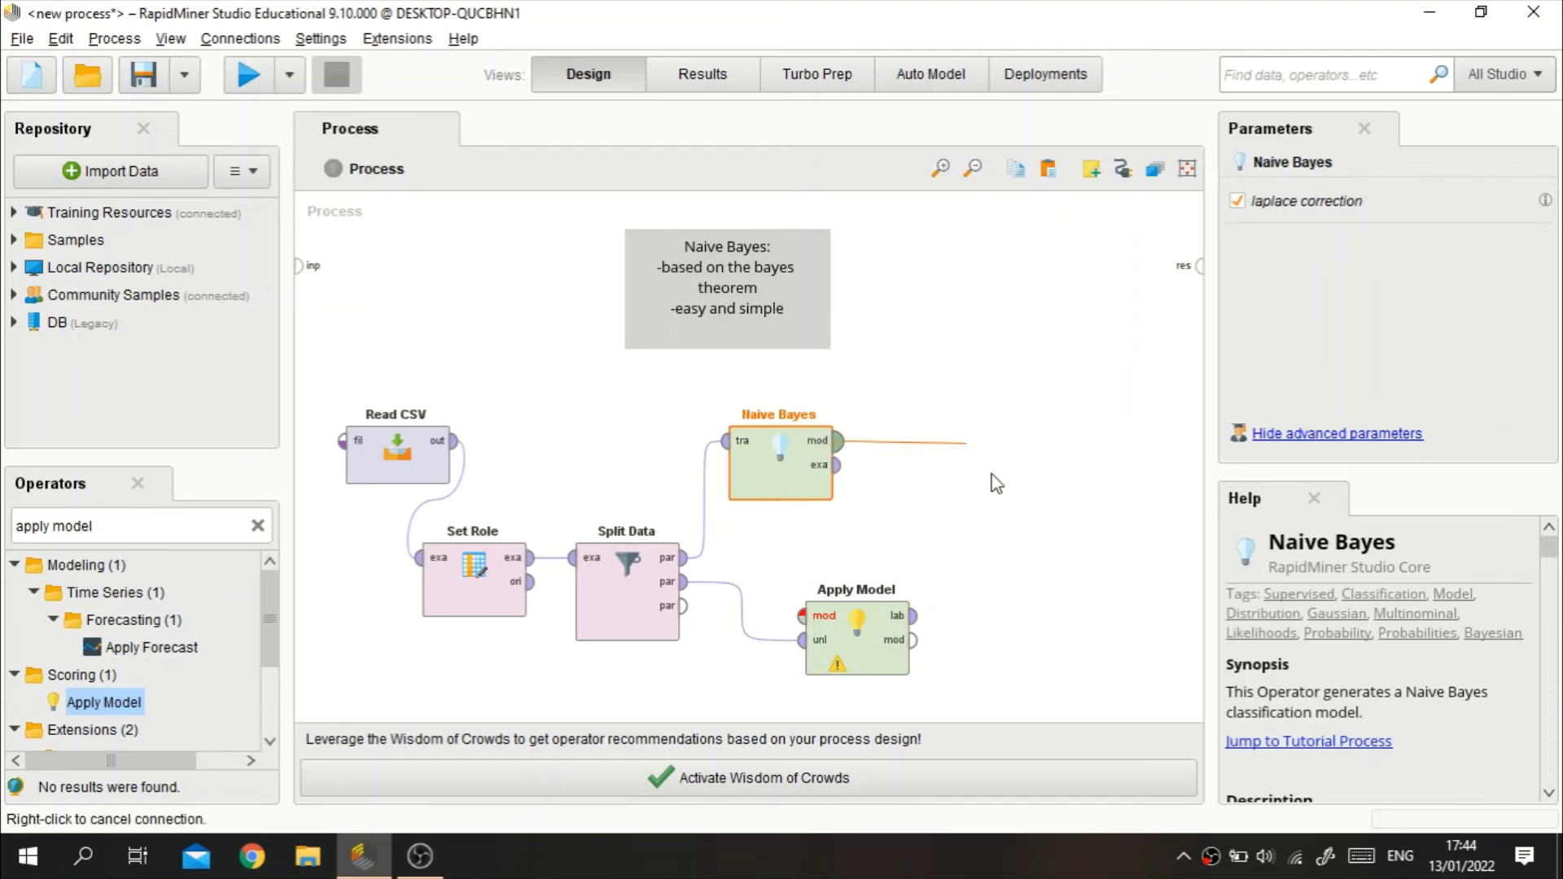
{"action": "left_click", "coordinate": [816, 619]}
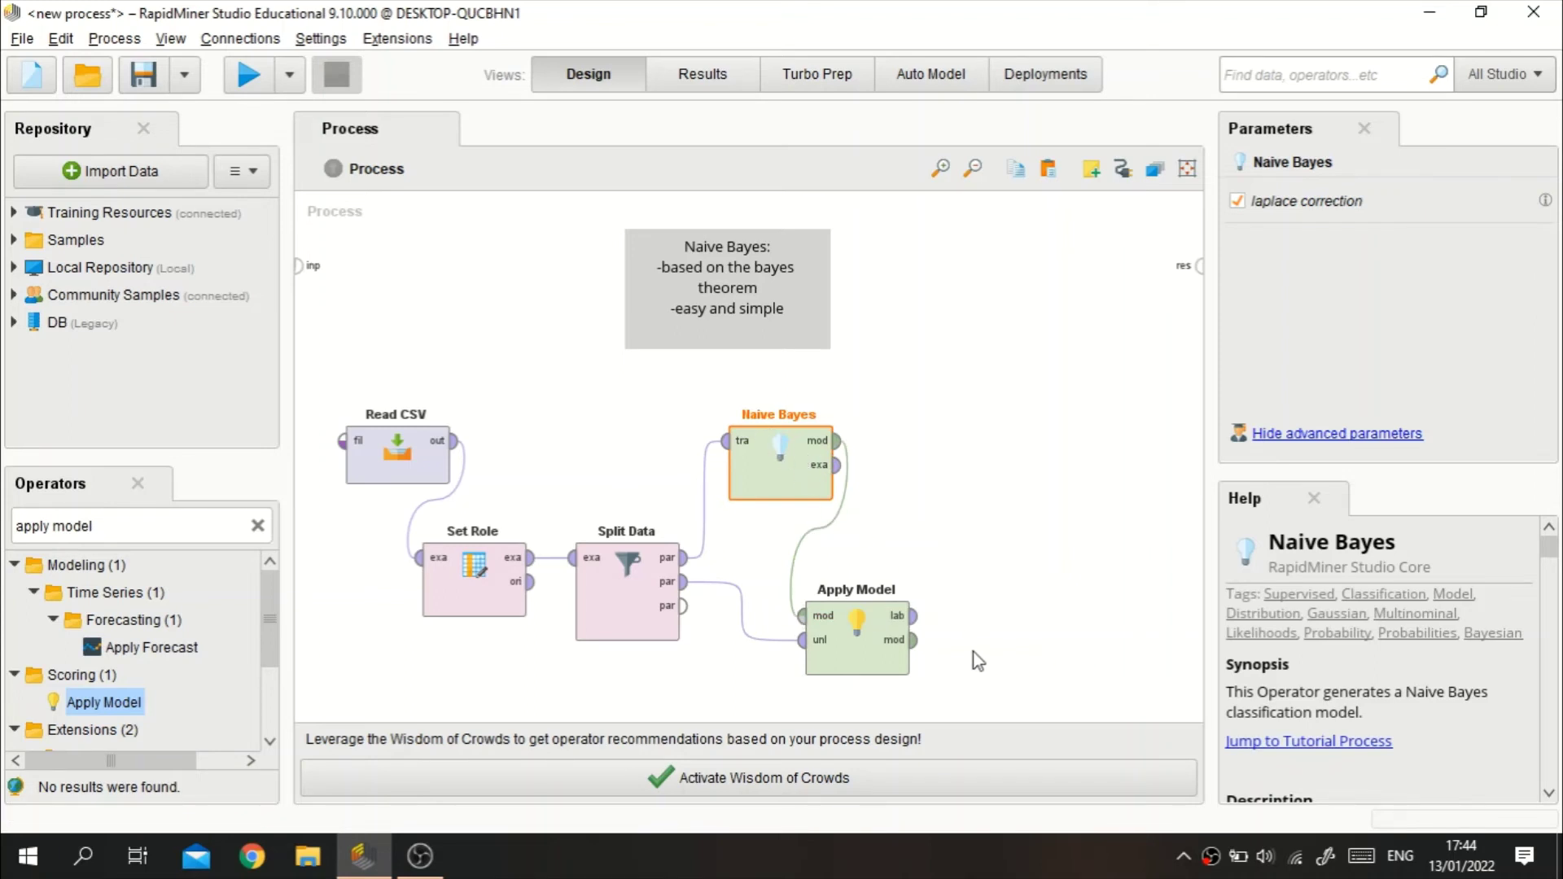
Add a Performance (Classification) operator fed by Apply Model's labelled output, and connect its performance output to the first result port.
{"action": "left_click", "coordinate": [259, 527]}
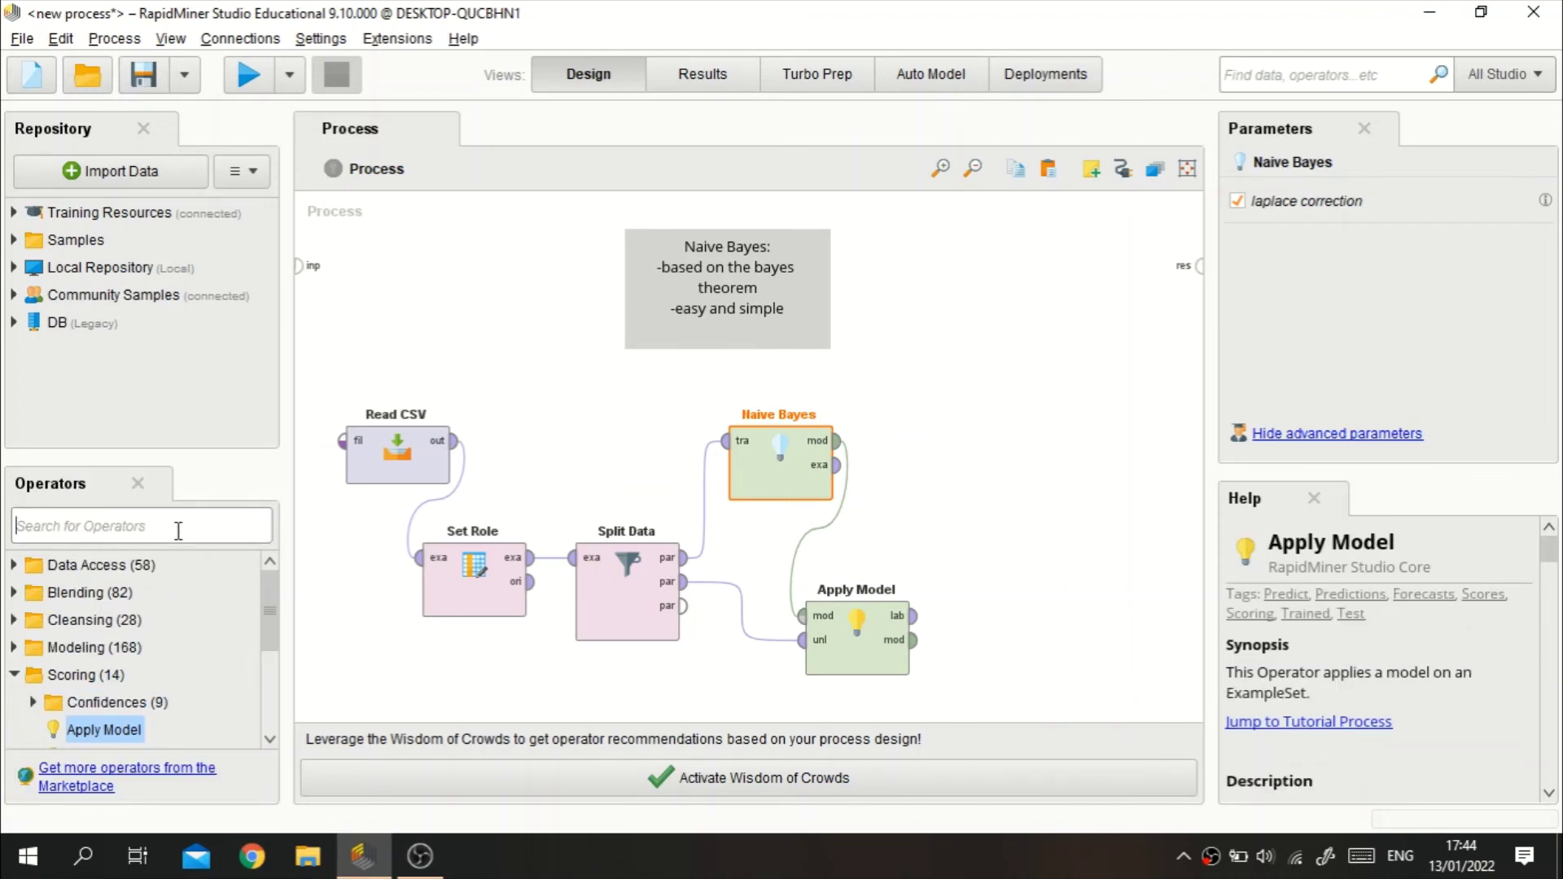
{"action": "type", "text": "perfor"}
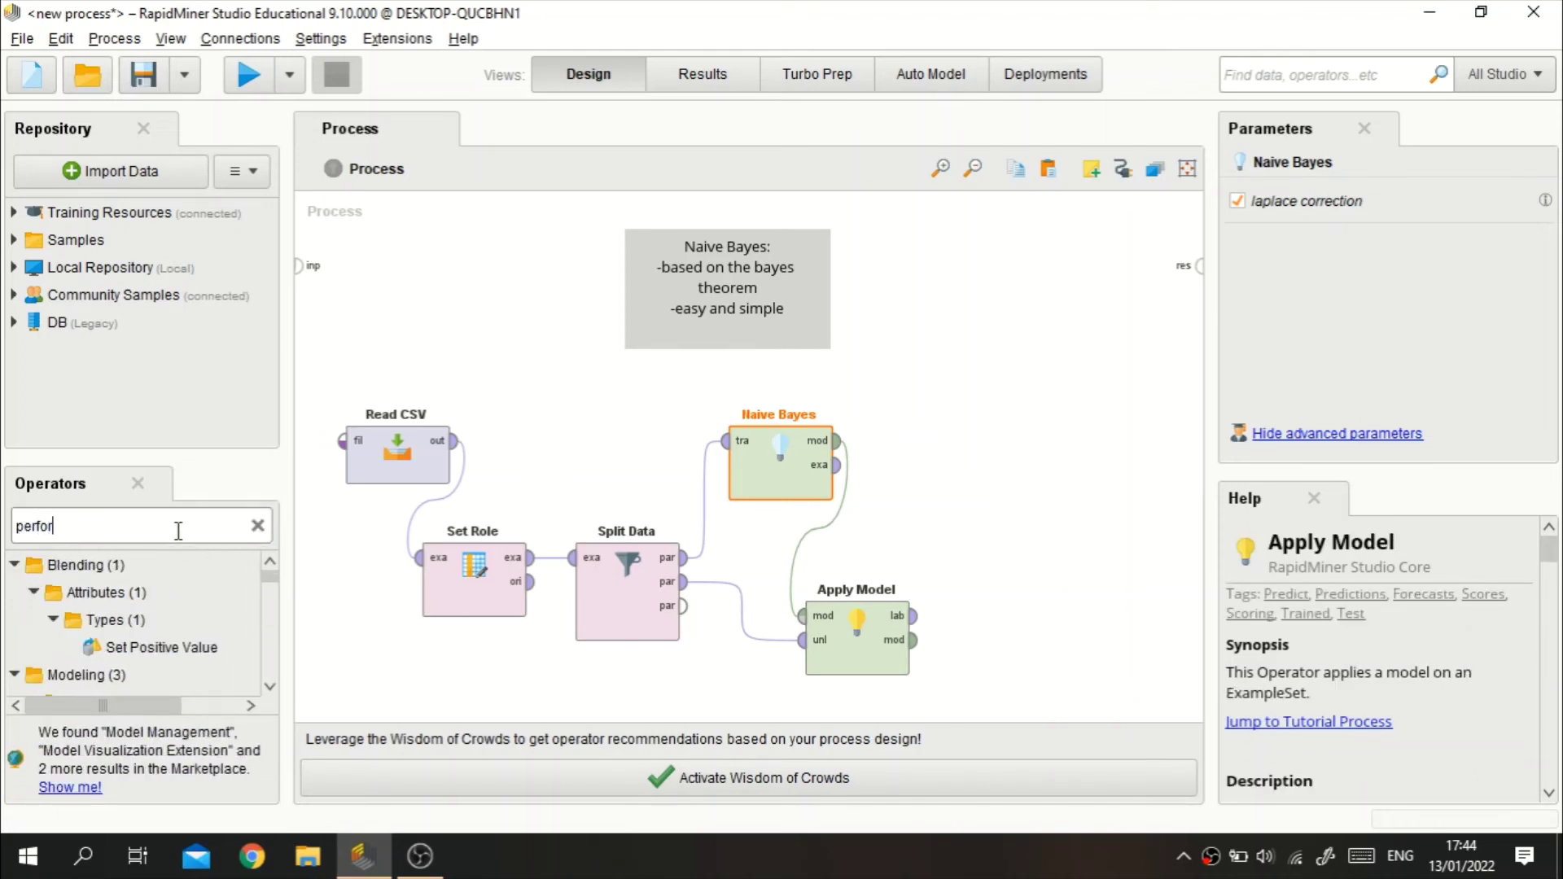
{"action": "type", "text": "ma"}
{"action": "scroll", "coordinate": [179, 644], "scroll_direction": "down", "scroll_amount": 3}
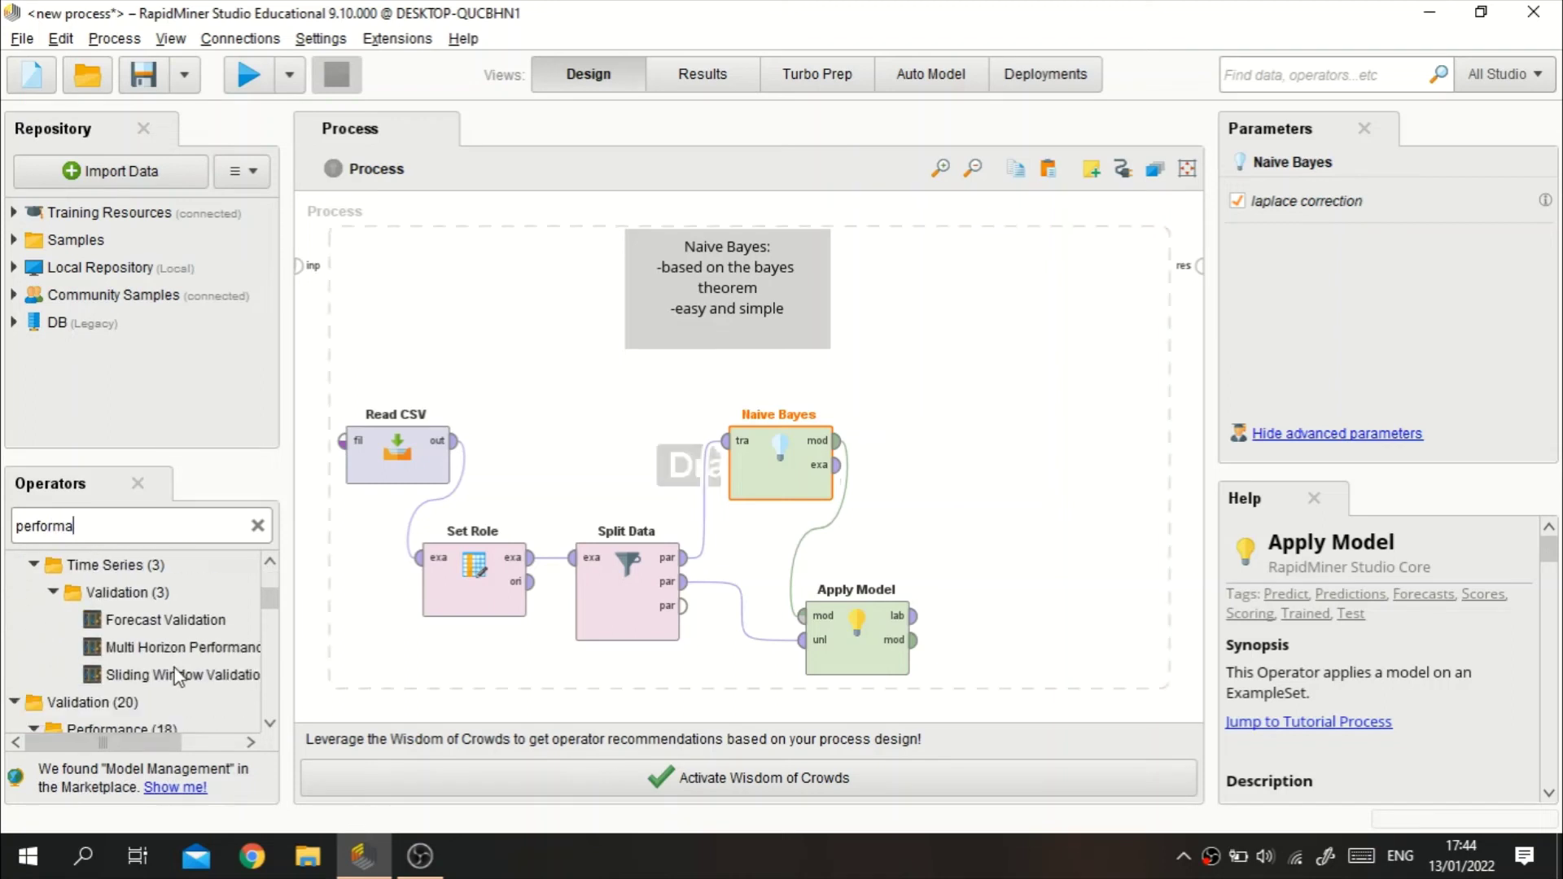
{"action": "scroll", "coordinate": [179, 643], "scroll_direction": "down", "scroll_amount": 3}
{"action": "left_click_drag", "start_coordinate": [176, 743], "coordinate": [241, 744]}
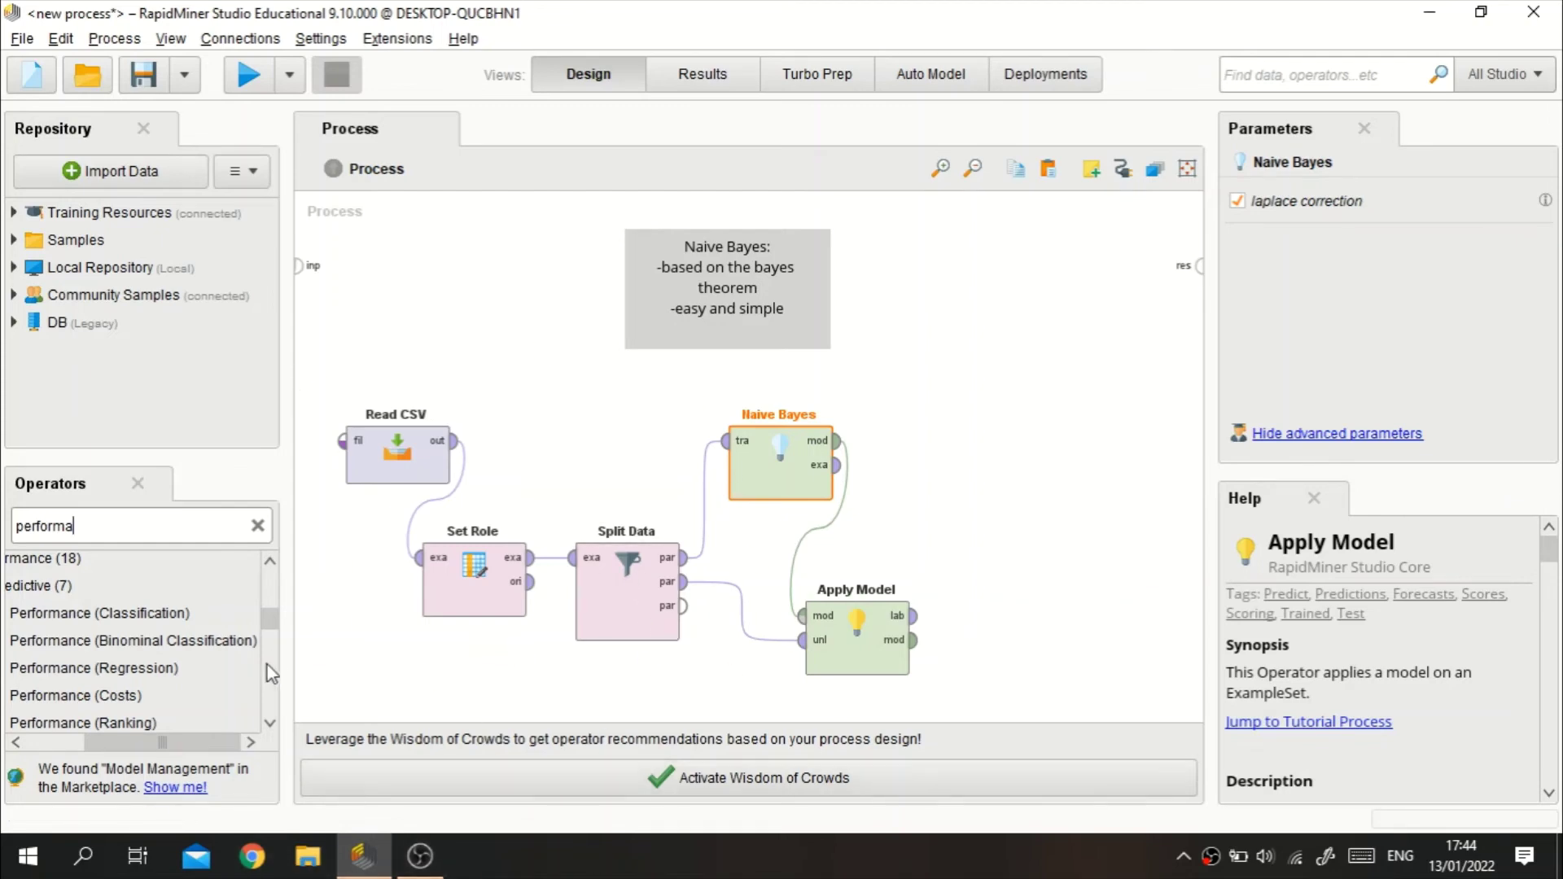
{"action": "left_click_drag", "start_coordinate": [118, 642], "coordinate": [116, 649]}
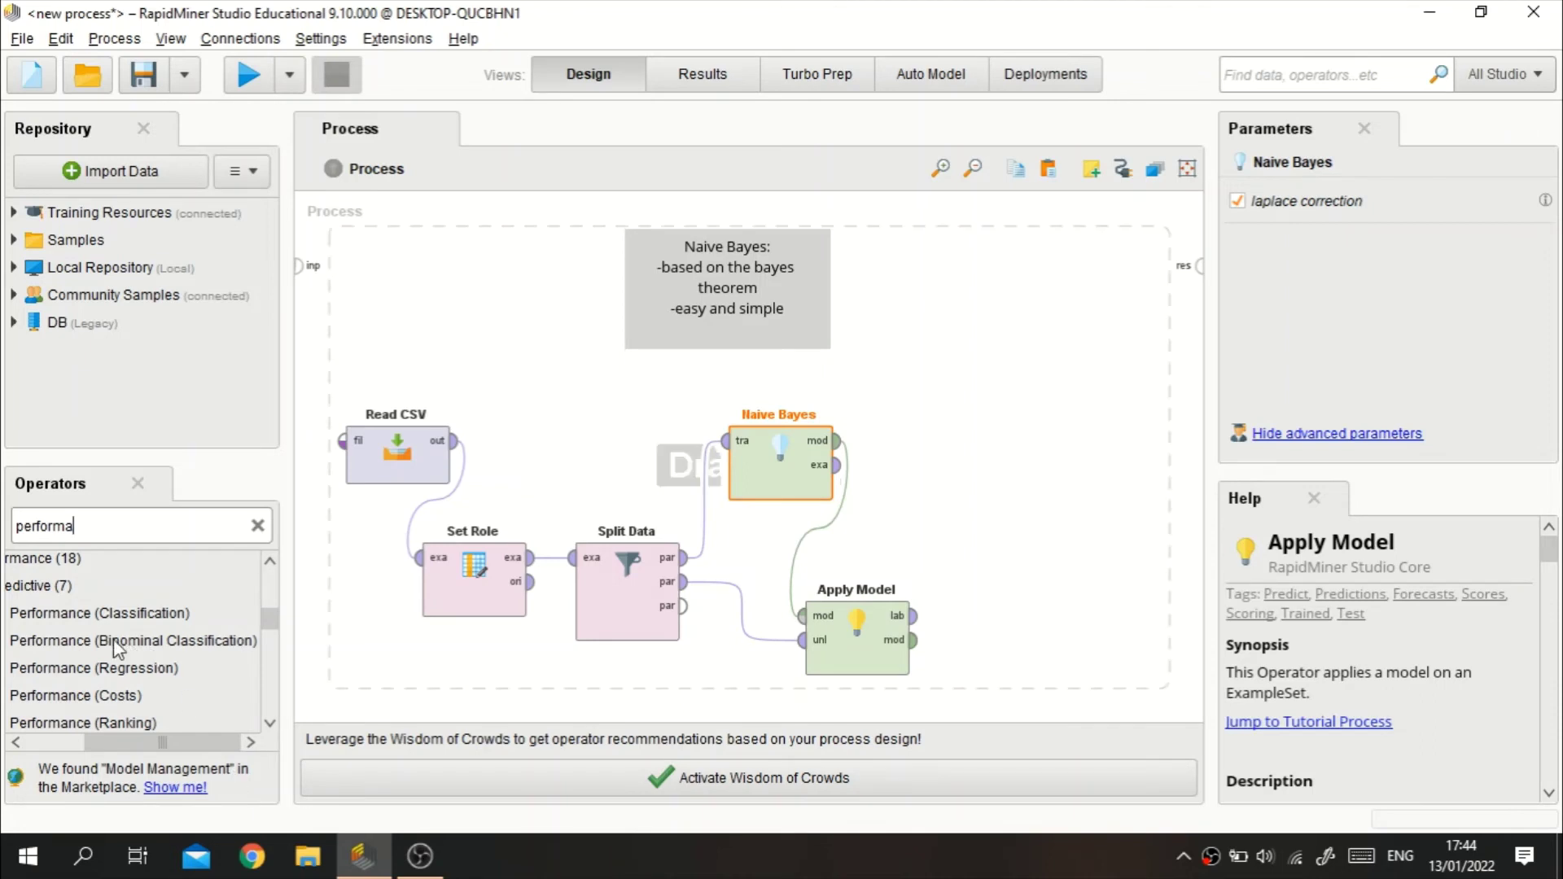
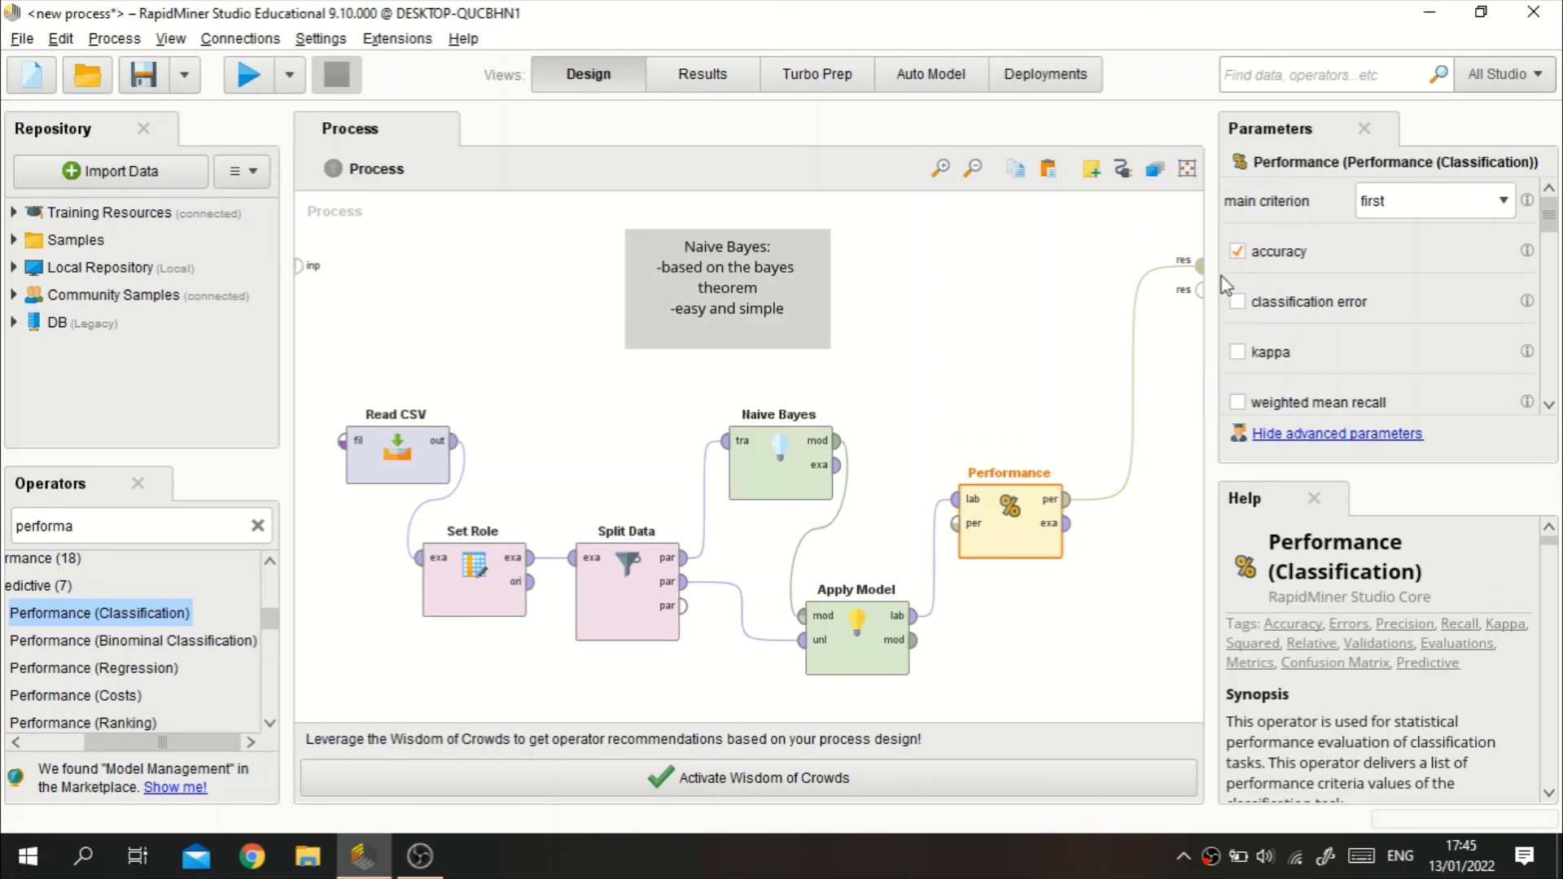
Connect Performance's example set output to the second result port and run the process.
{"action": "left_click", "coordinate": [1061, 529]}
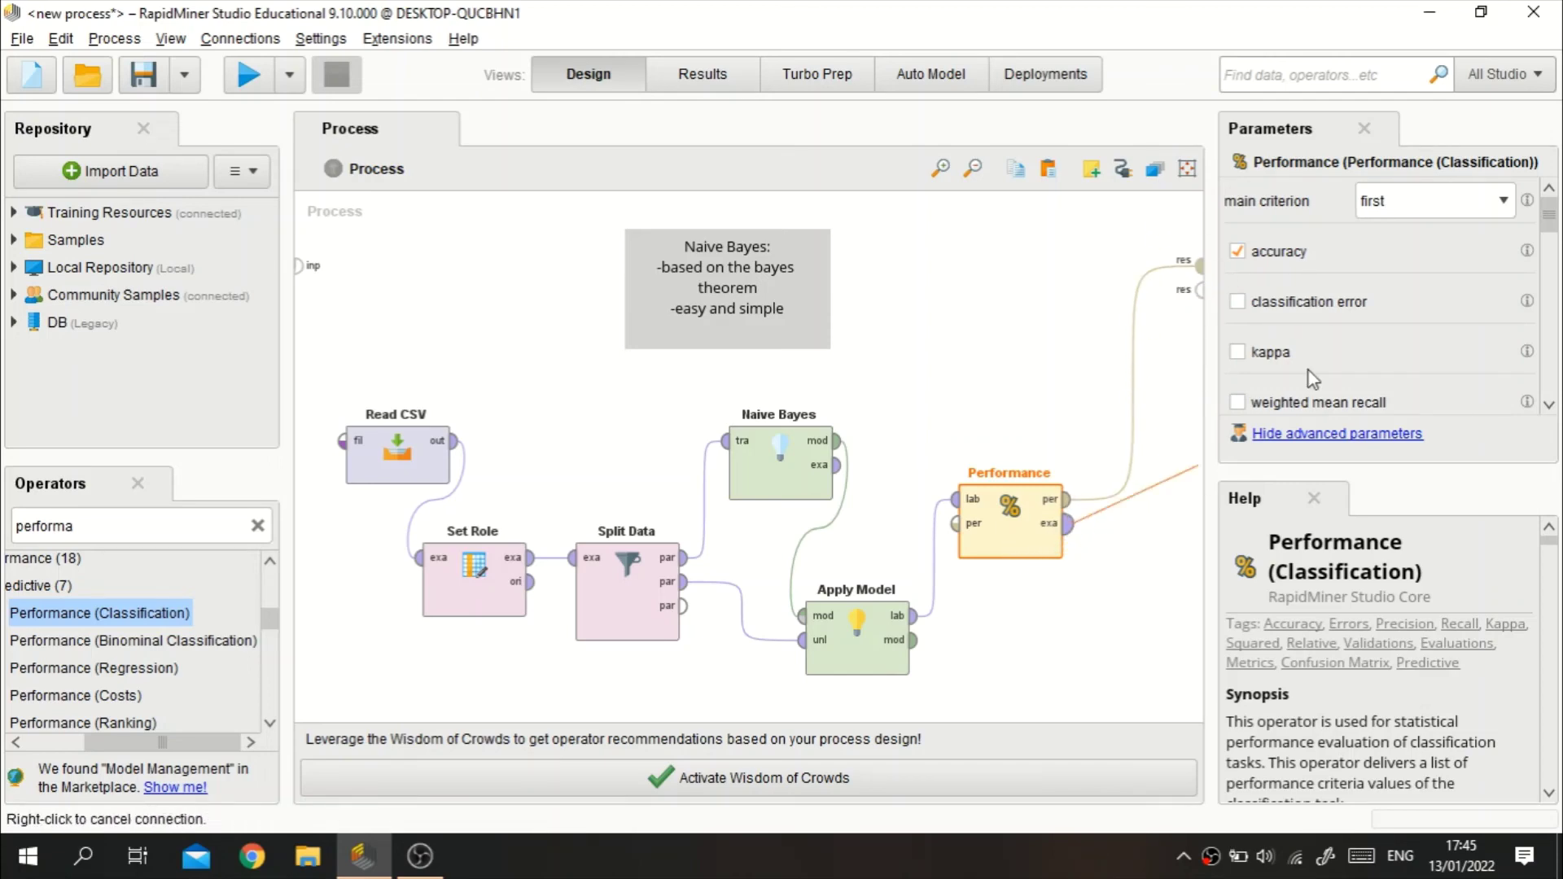
{"action": "left_click", "coordinate": [1199, 293]}
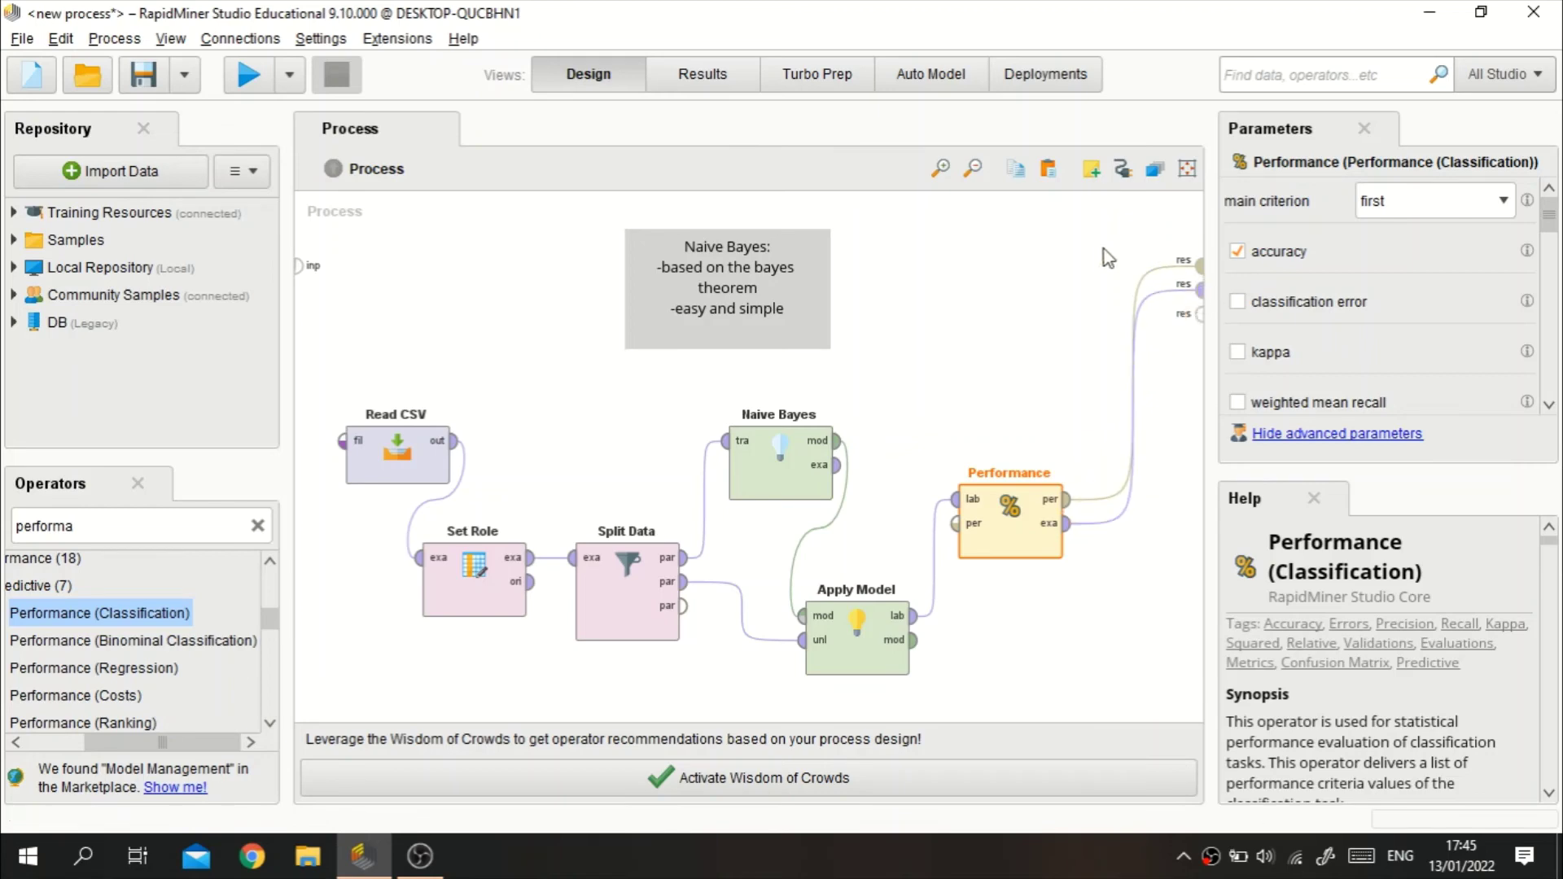
{"action": "left_click", "coordinate": [246, 77]}
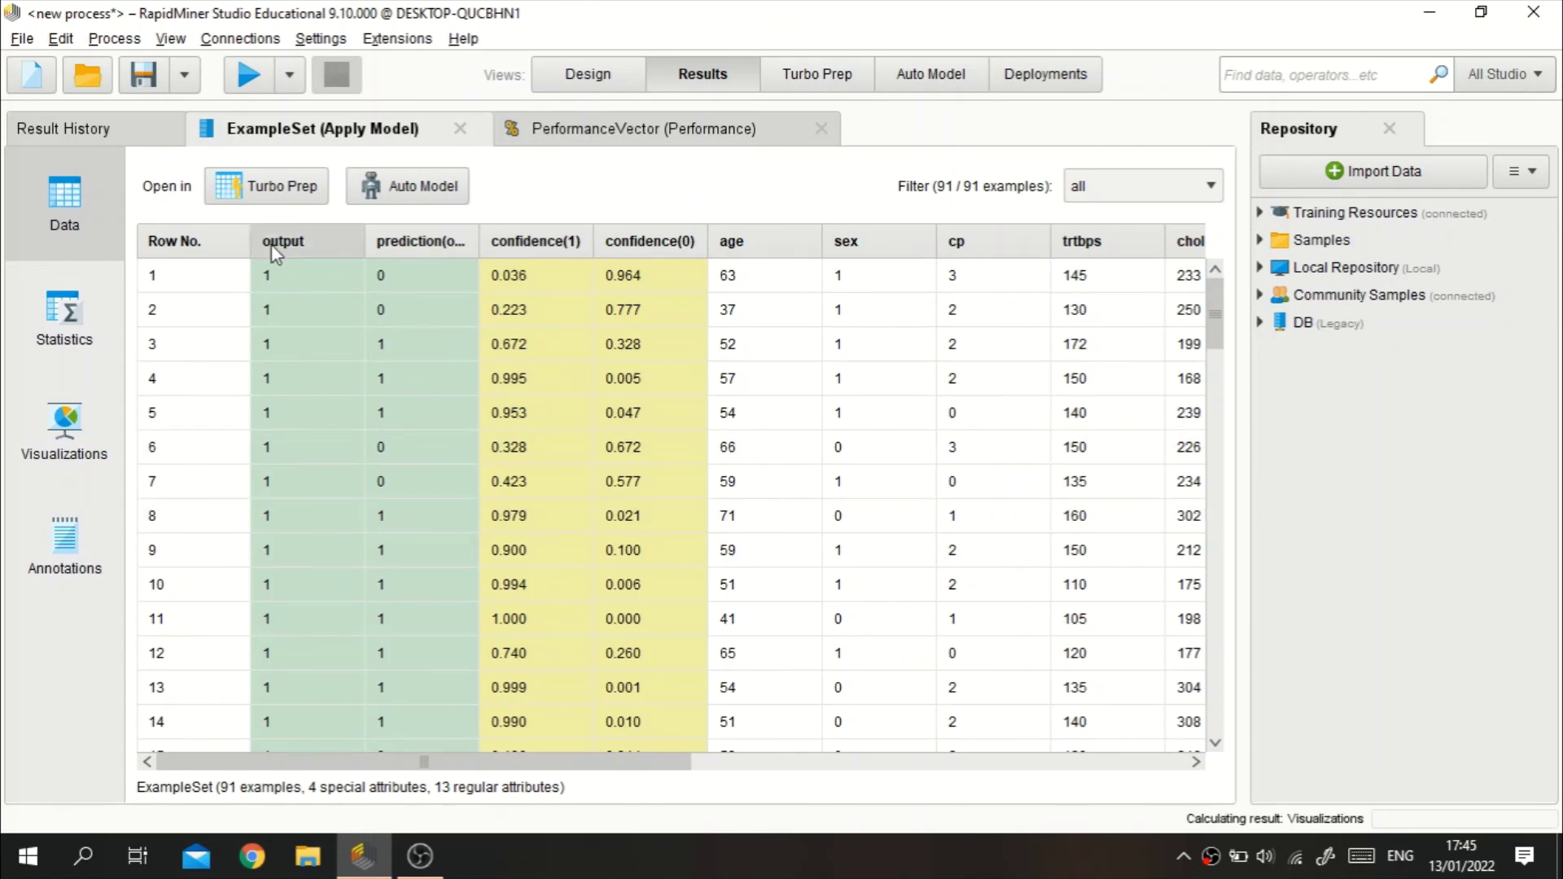
Examine the output, prediction and confidence columns of the resulting example set, checking them against the process design.
{"action": "left_click", "coordinate": [588, 74]}
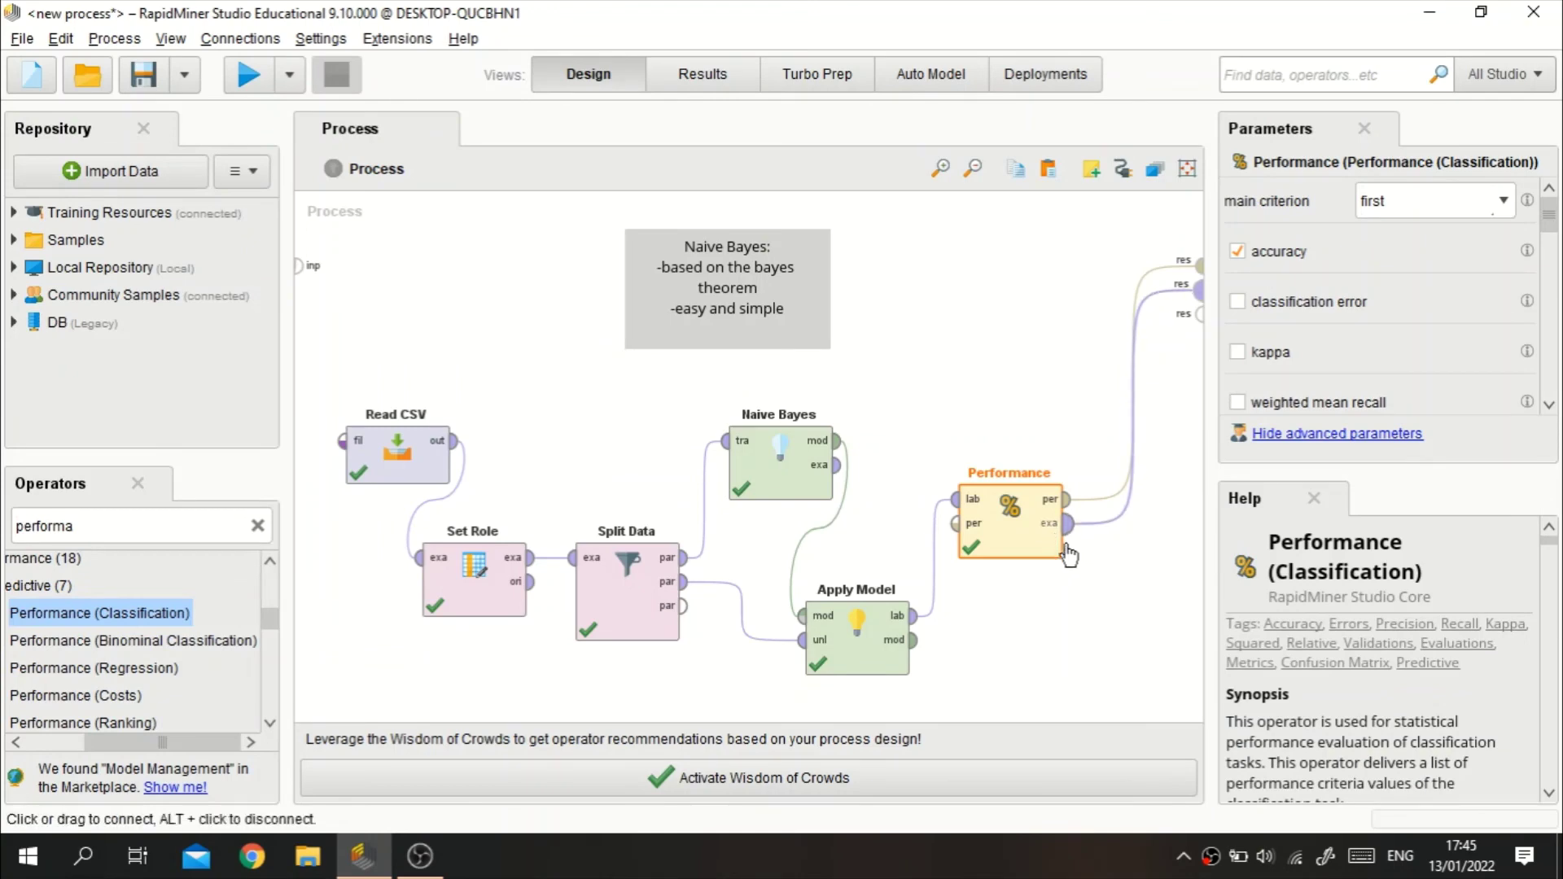
{"action": "left_click", "coordinate": [687, 88]}
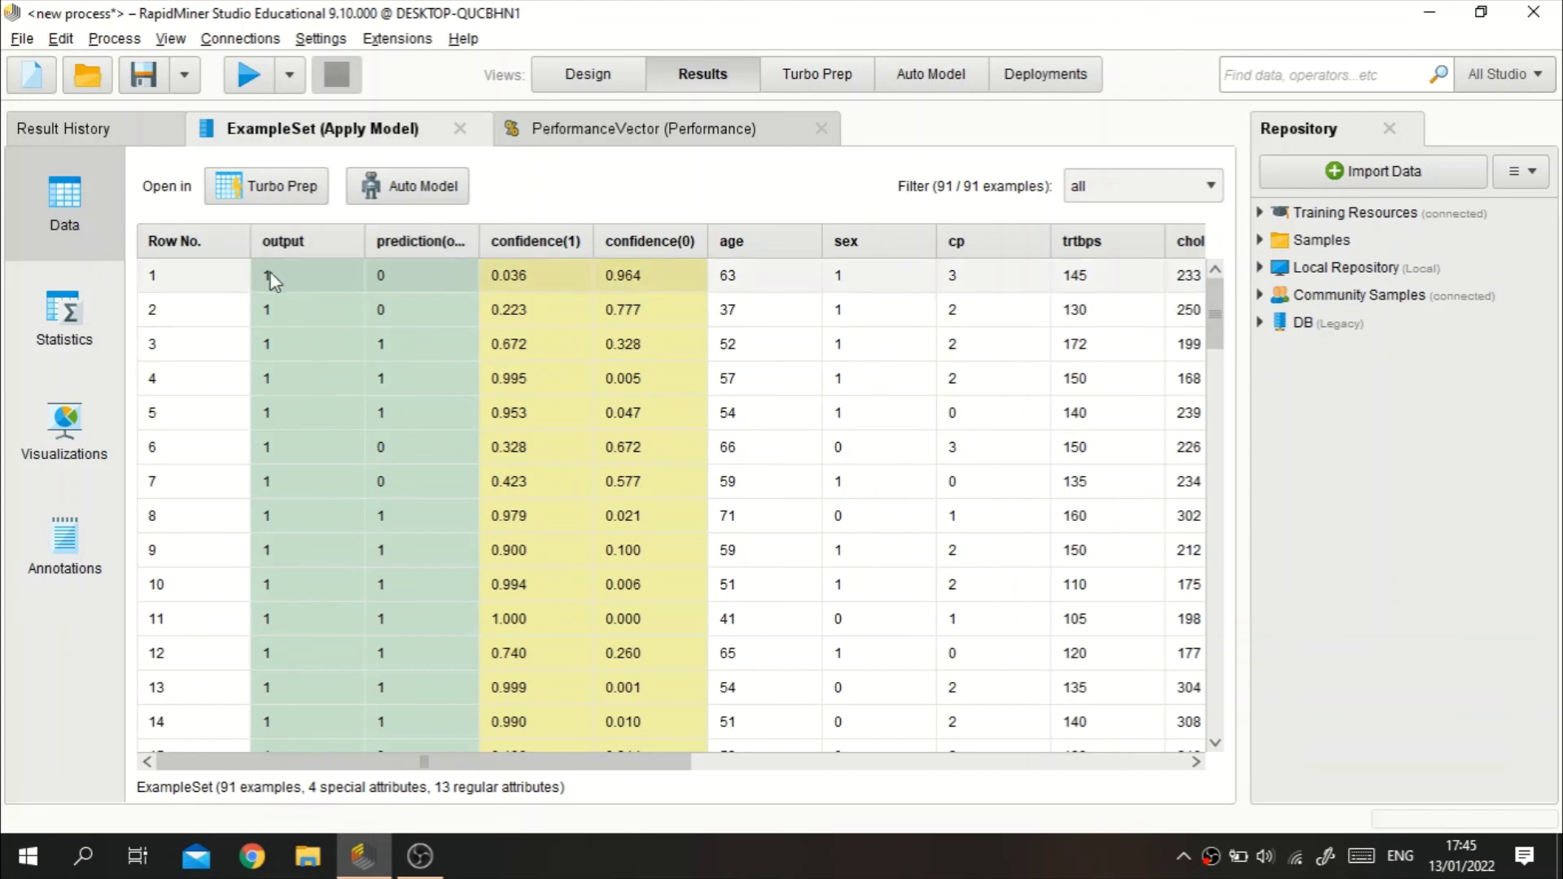
{"action": "scroll", "coordinate": [559, 453], "scroll_direction": "down", "scroll_amount": 1}
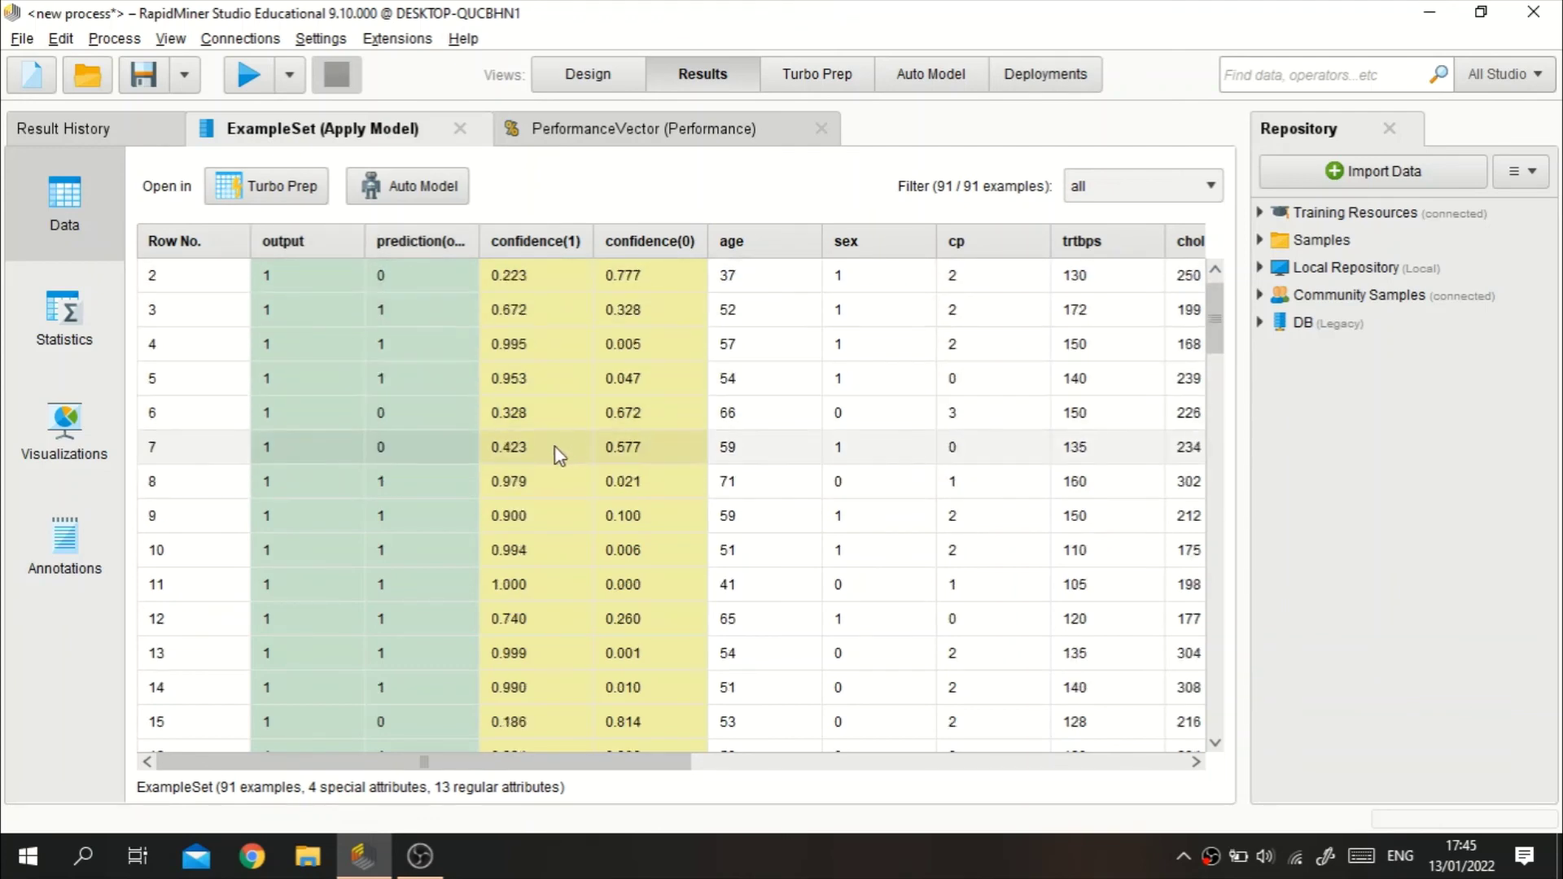
{"action": "scroll", "coordinate": [429, 348], "scroll_direction": "up", "scroll_amount": 1}
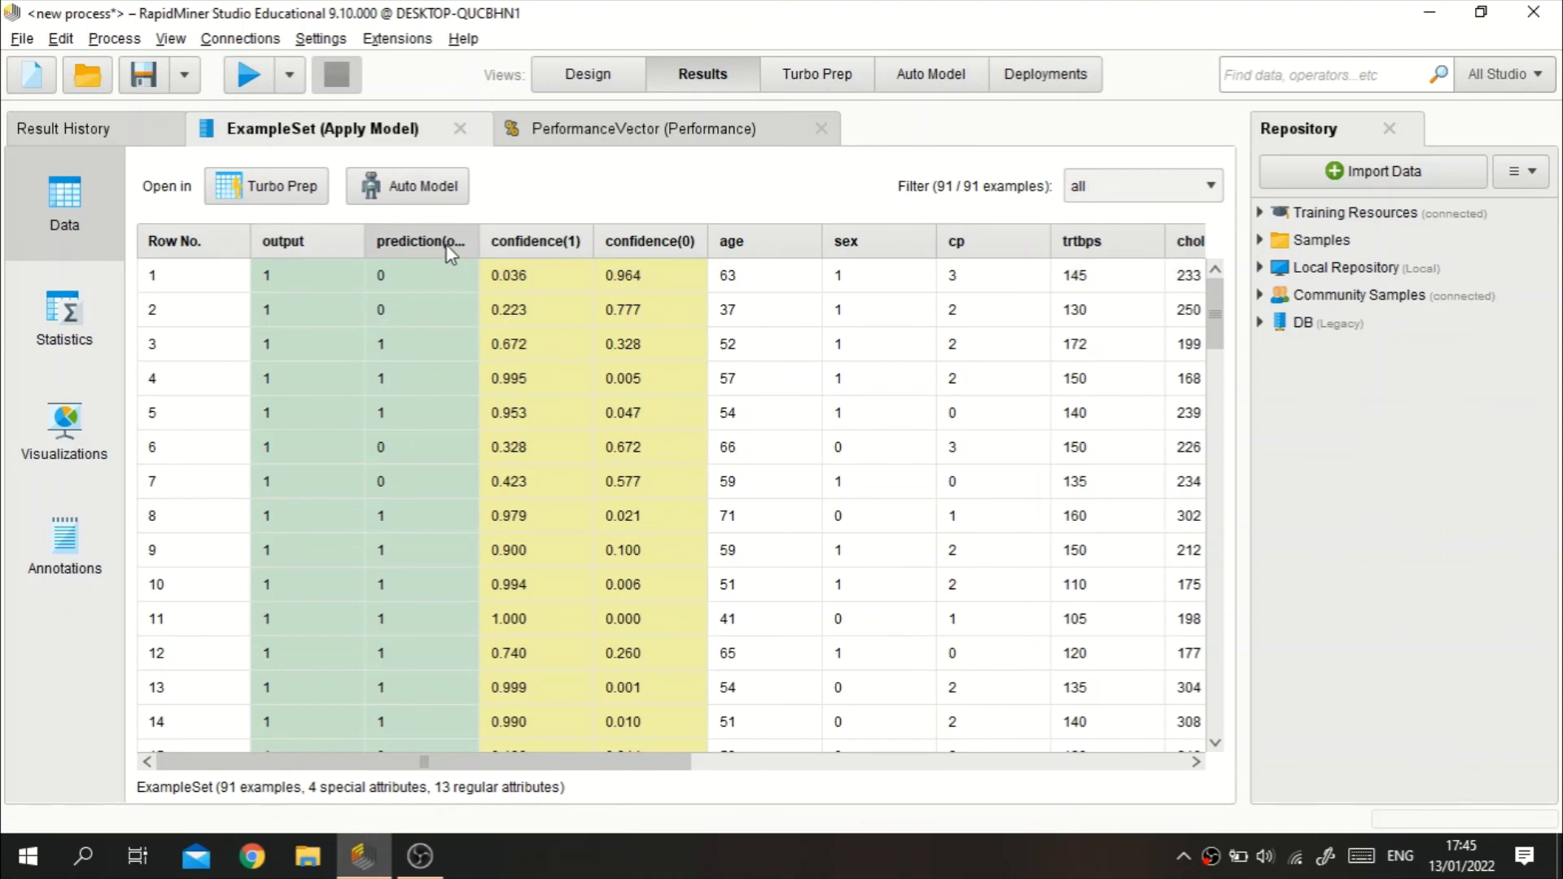
{"action": "left_click", "coordinate": [633, 70]}
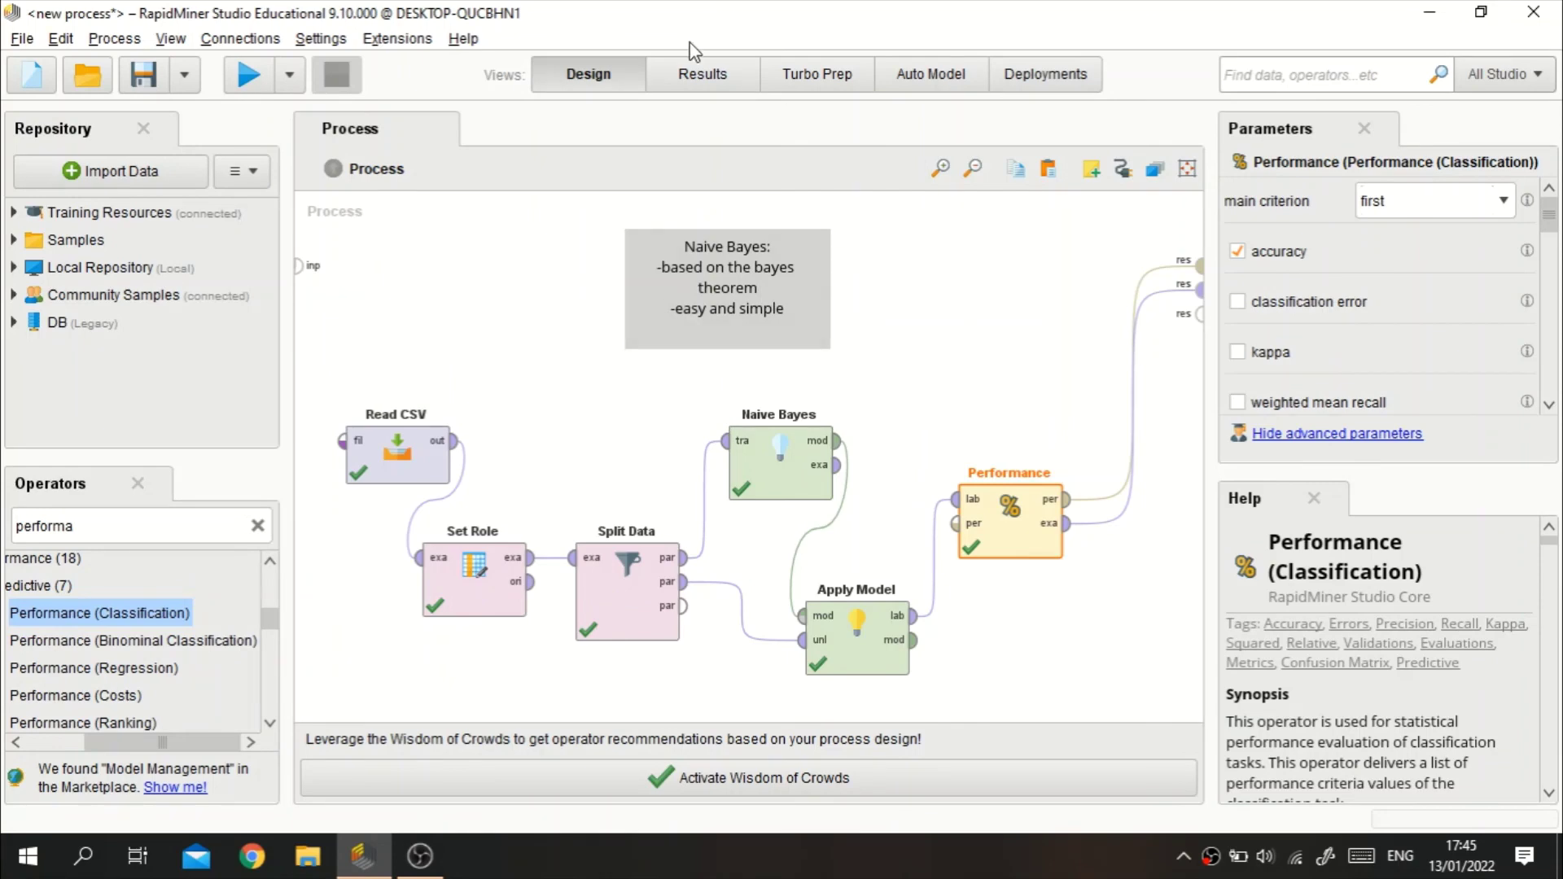
{"action": "left_click", "coordinate": [699, 72]}
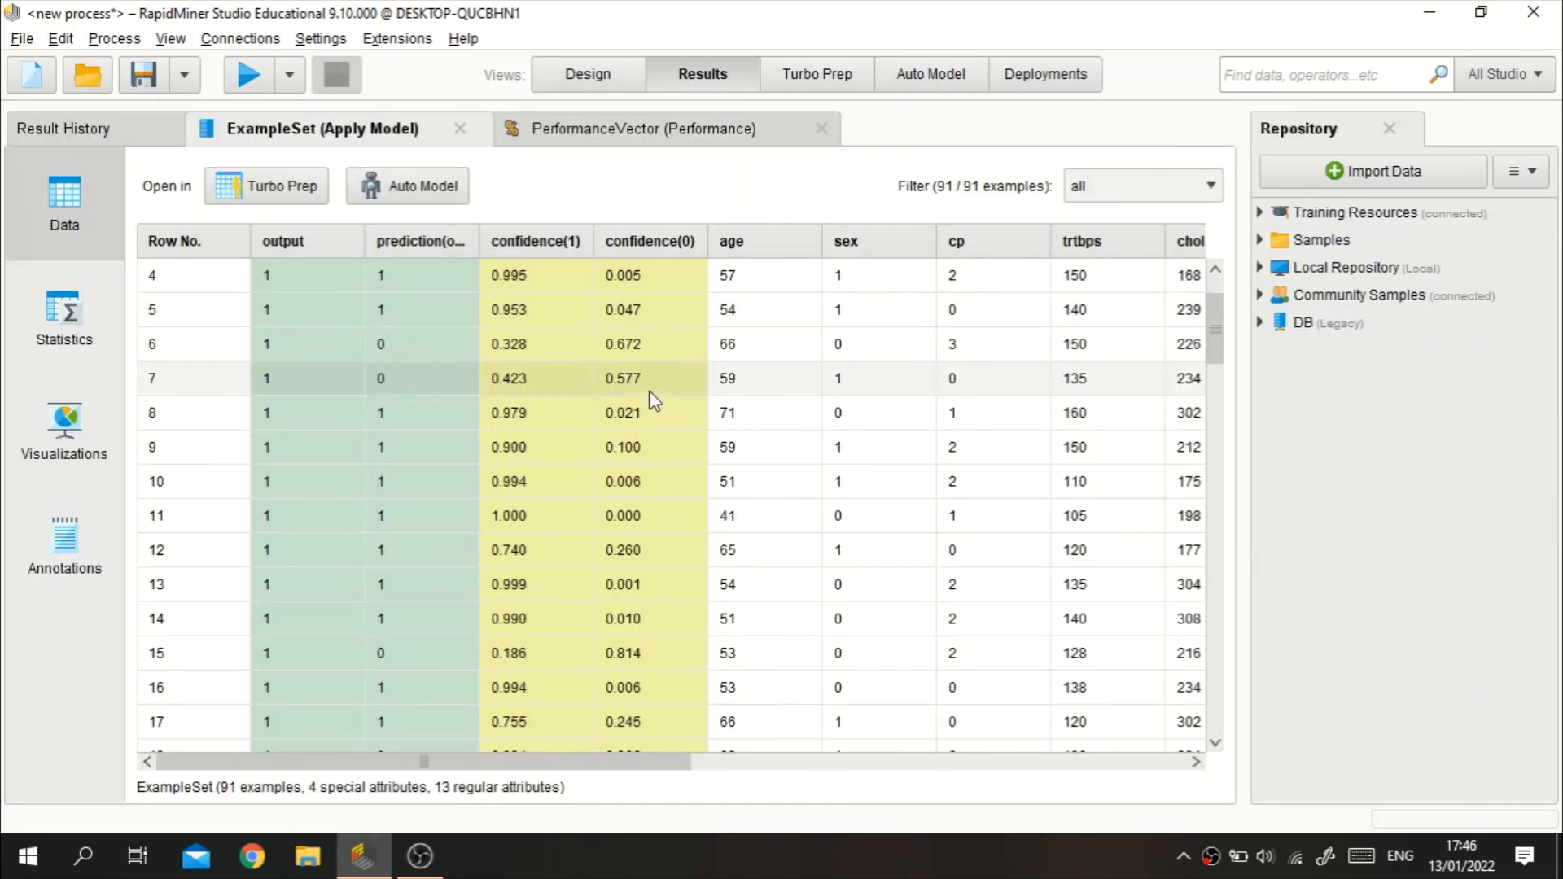
{"action": "scroll", "coordinate": [651, 399], "scroll_direction": "down", "scroll_amount": 2}
Review the accuracy and confusion matrix in the performance vector, and return to the process design.
{"action": "left_click", "coordinate": [647, 130]}
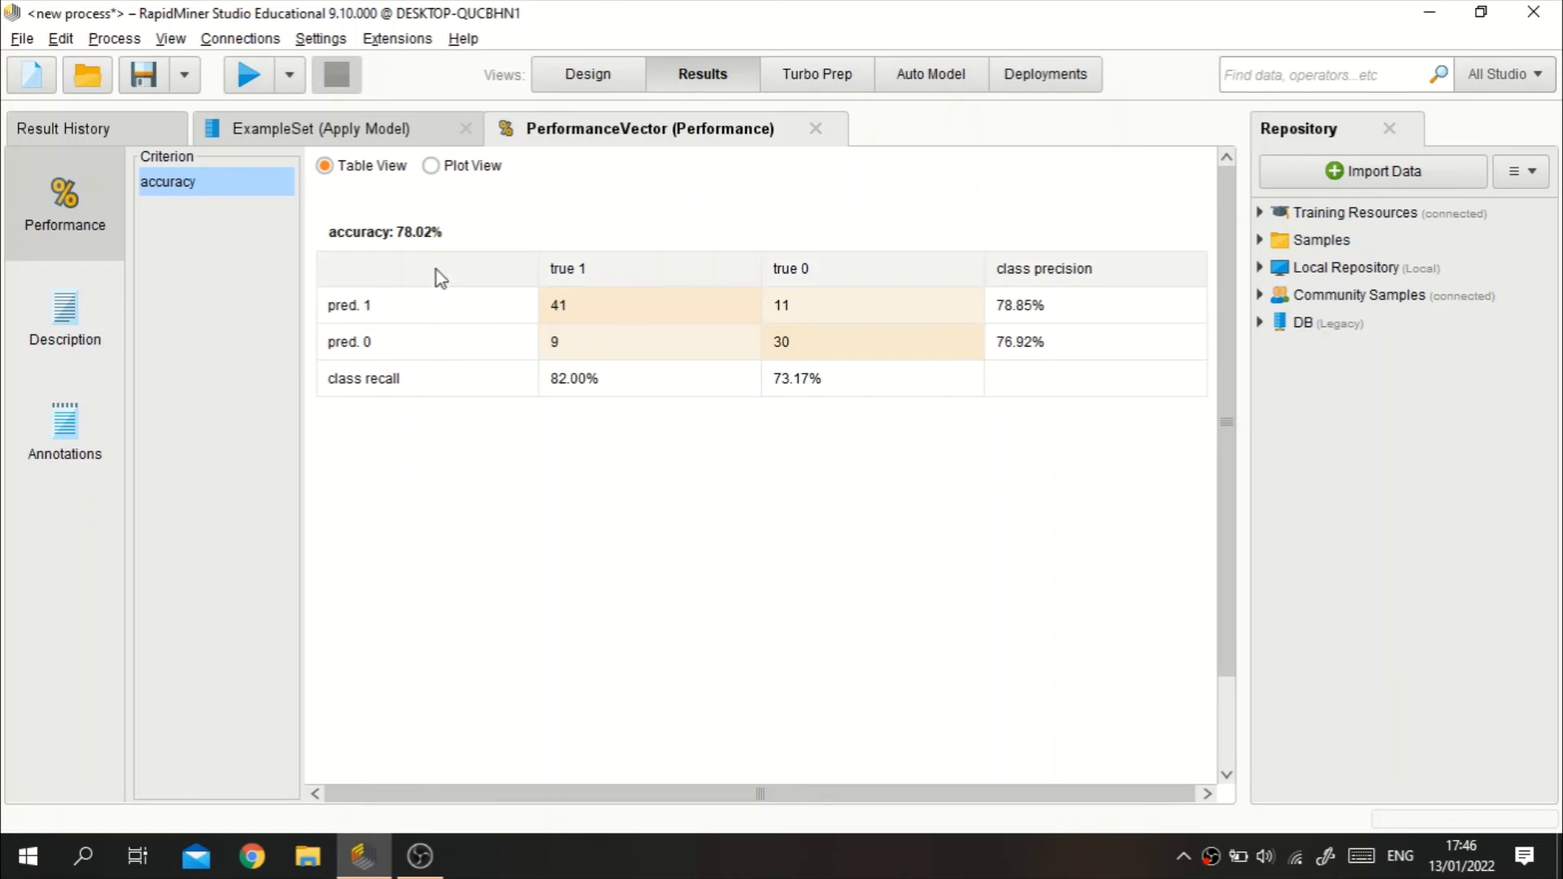
{"action": "left_click", "coordinate": [586, 76]}
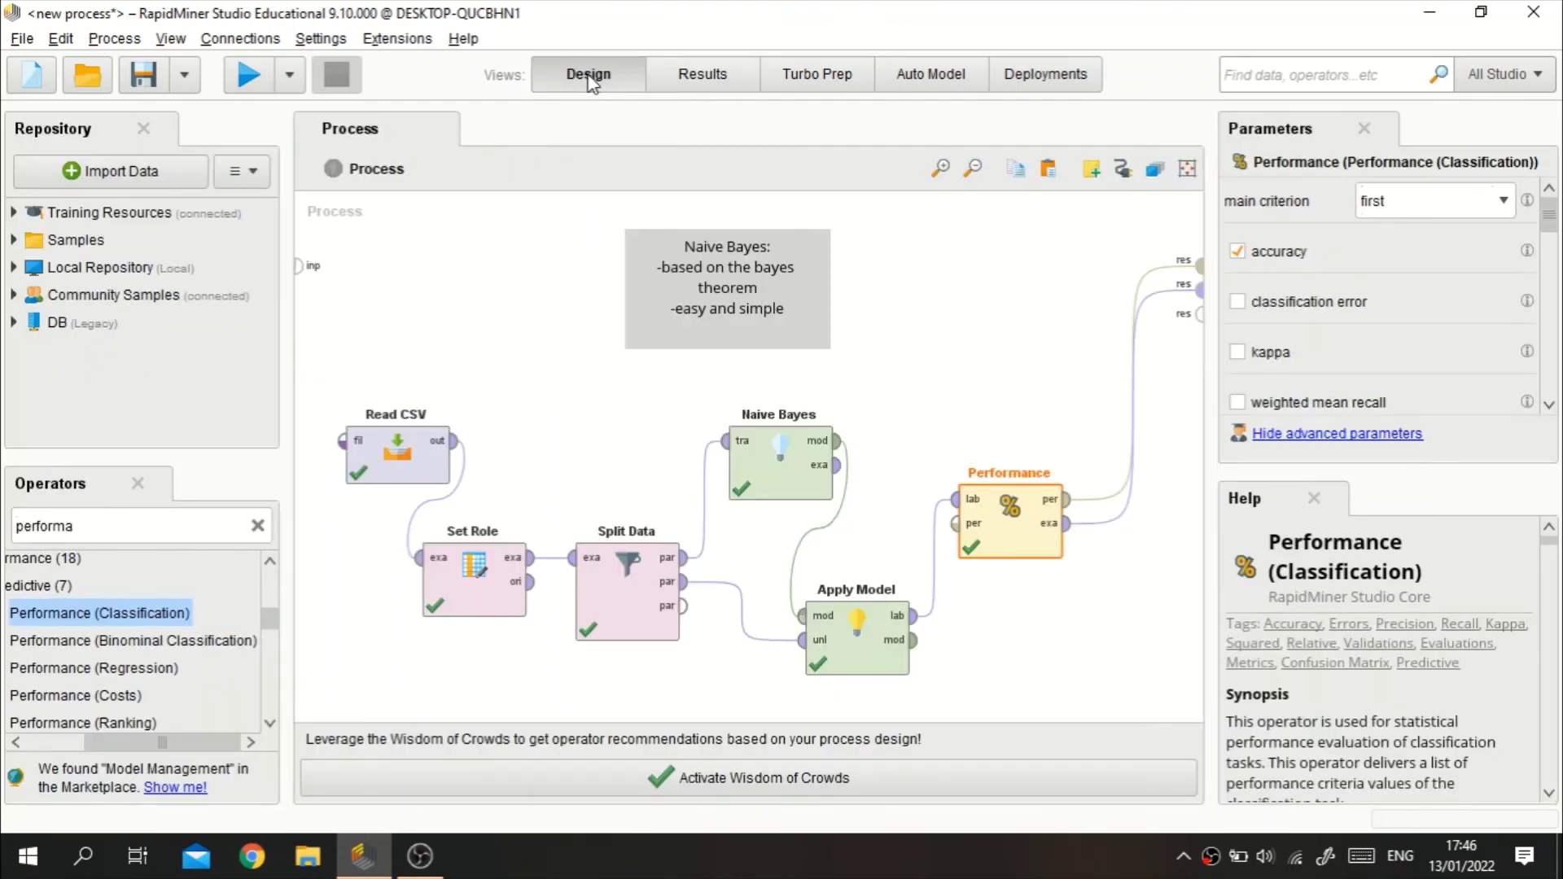
{"action": "left_click", "coordinate": [721, 84]}
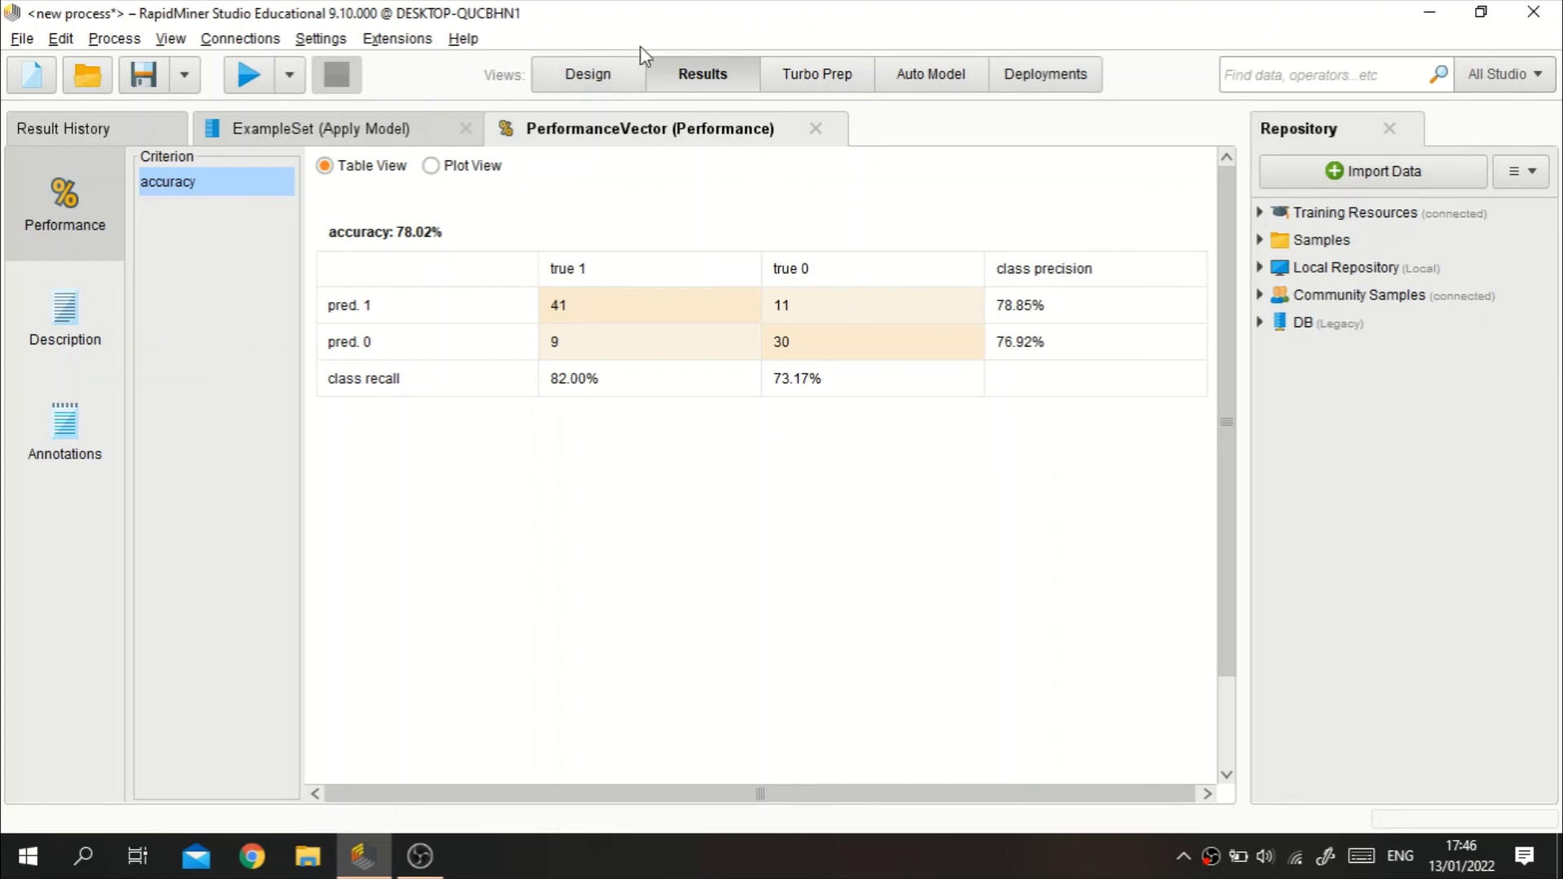
{"action": "left_click", "coordinate": [620, 64]}
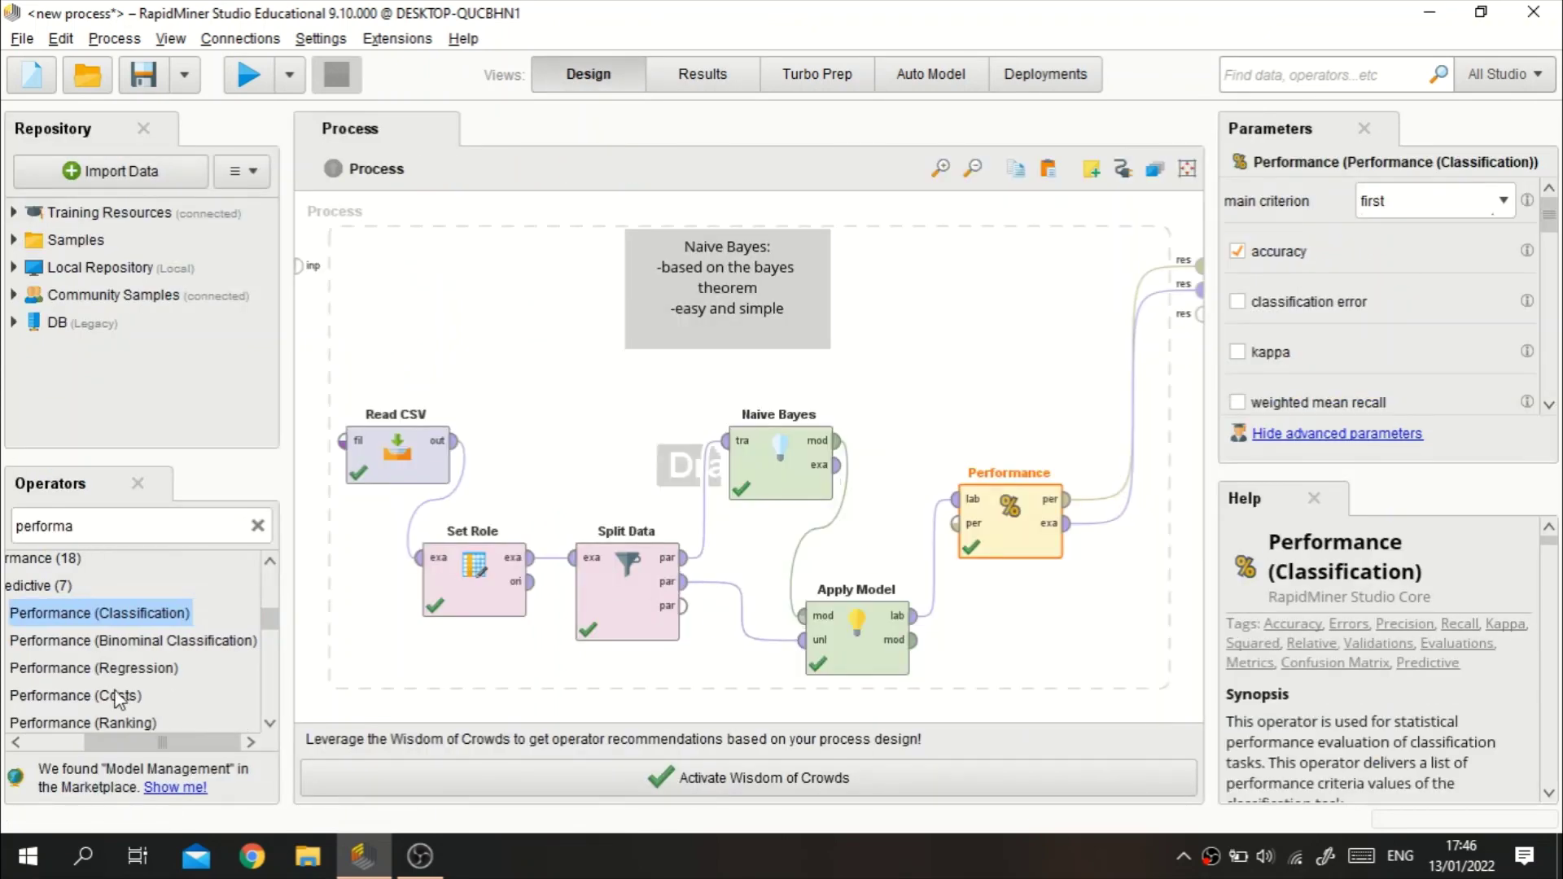